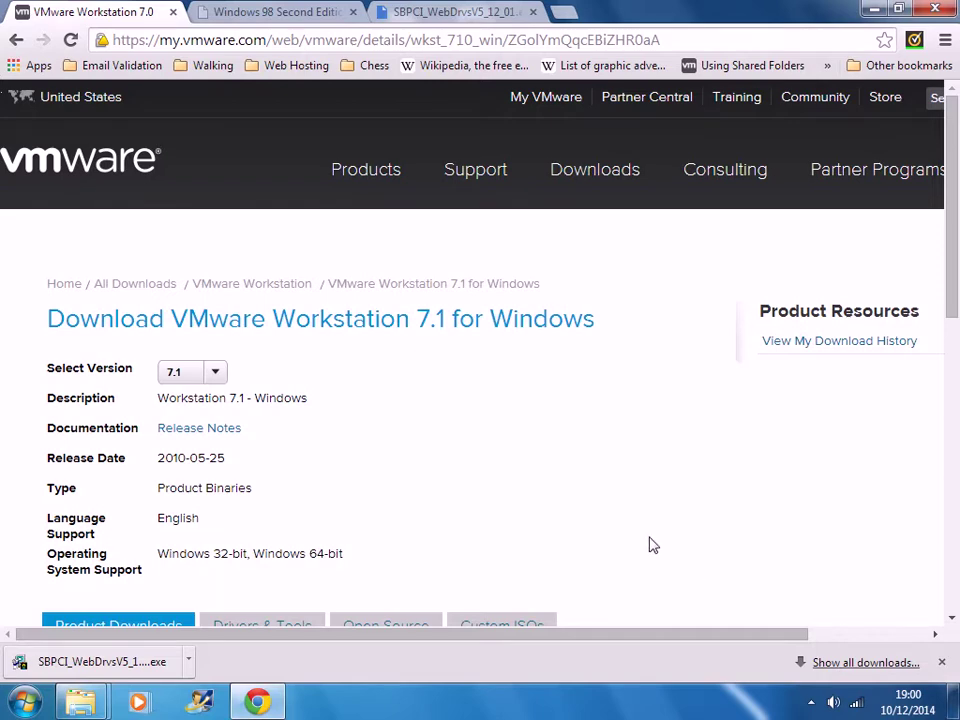
- Review the VMware Workstation 7.1 download page, then switch to the Windows 98 Second Edition tab
scroll(645, 535, "down", 3)
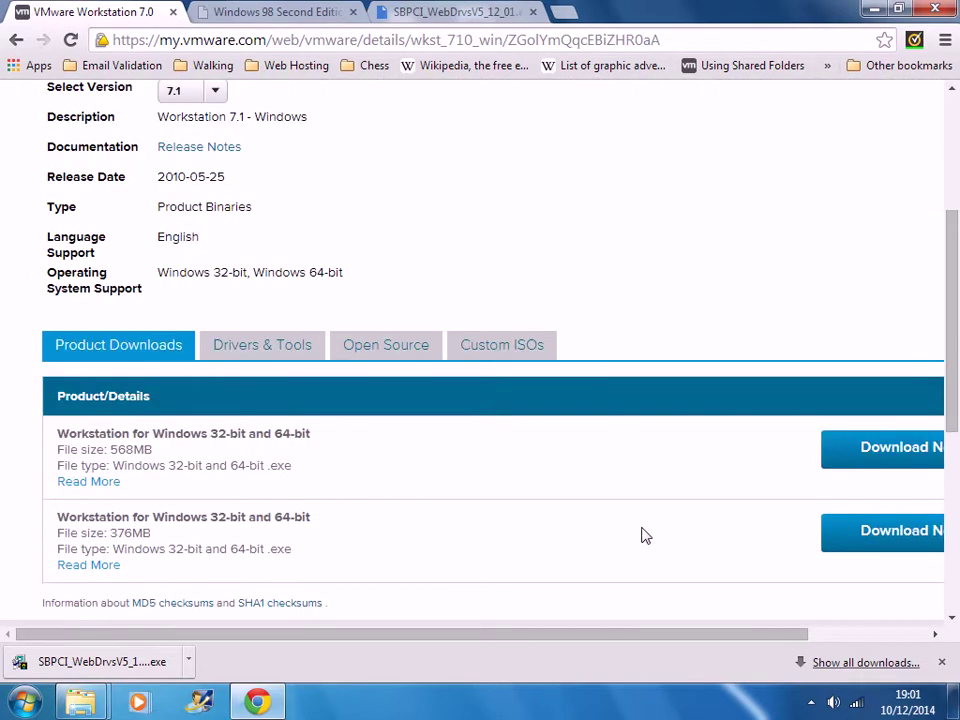
scroll(645, 535, "up", 3)
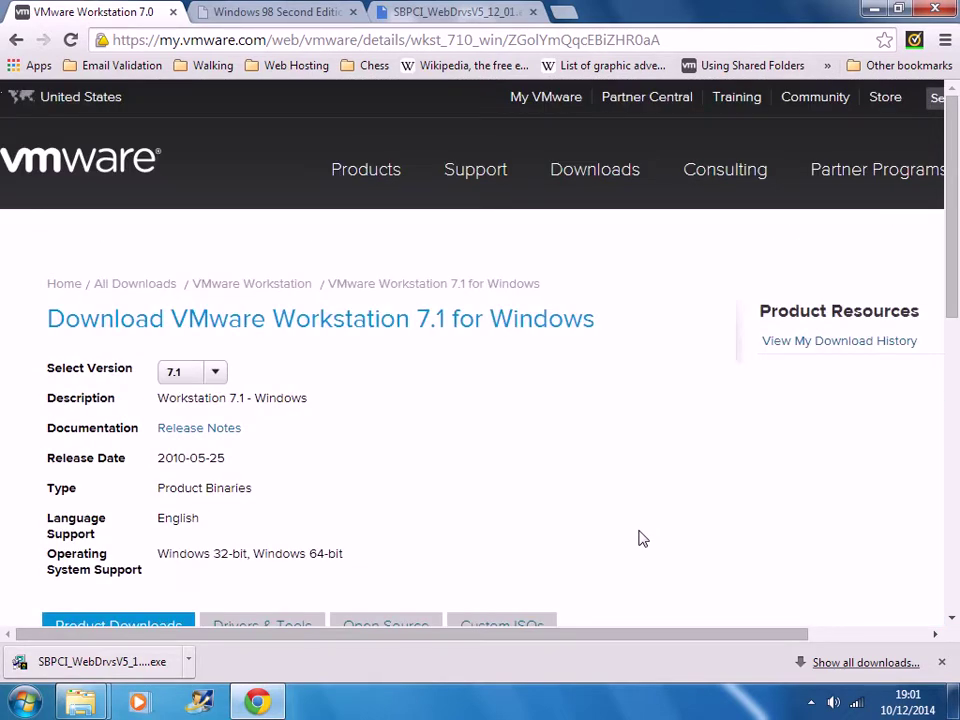
left_click(205, 11)
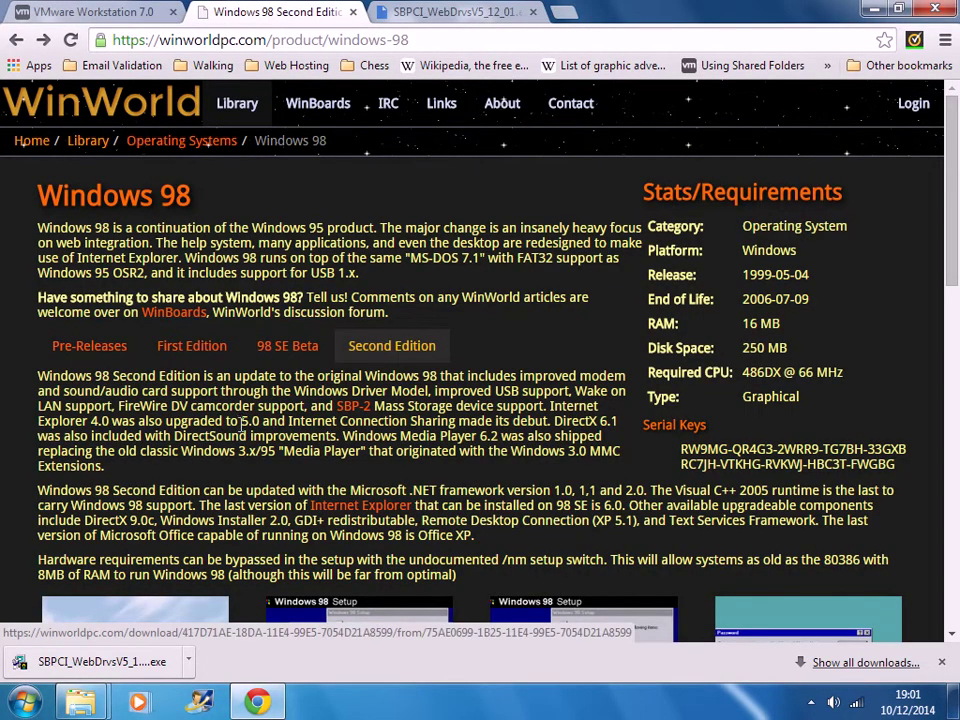
- Browse WinWorld's Windows 98 SE downloads table, then switch to the SBPCI_WebDrvsV5_12_01 Drive tab
scroll(240, 430, "down", 10)
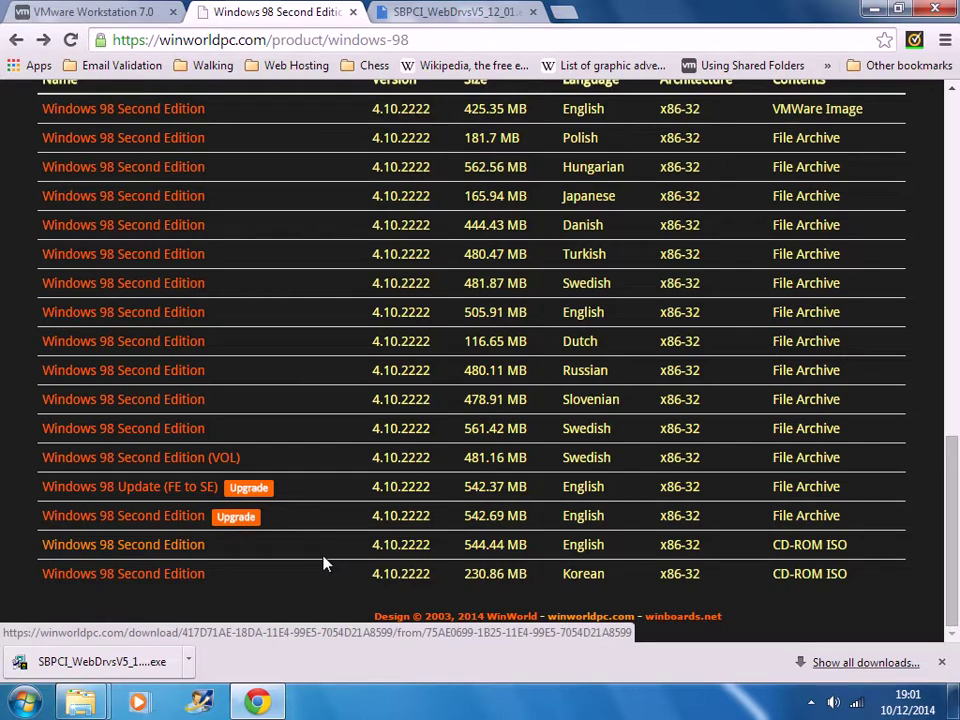
scroll(323, 563, "up", 15)
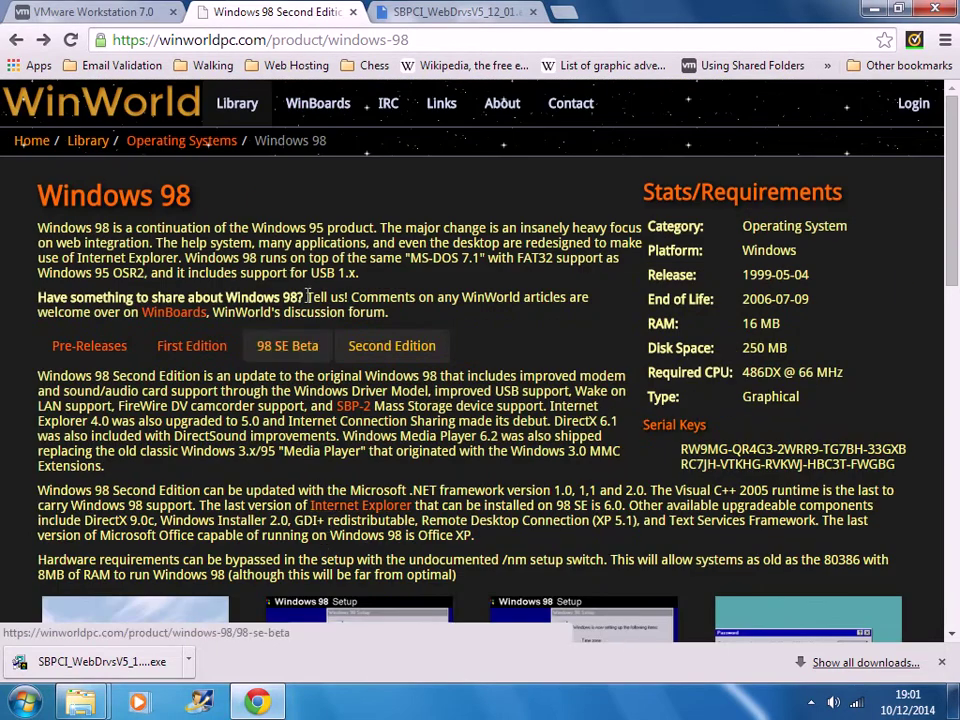
left_click(440, 15)
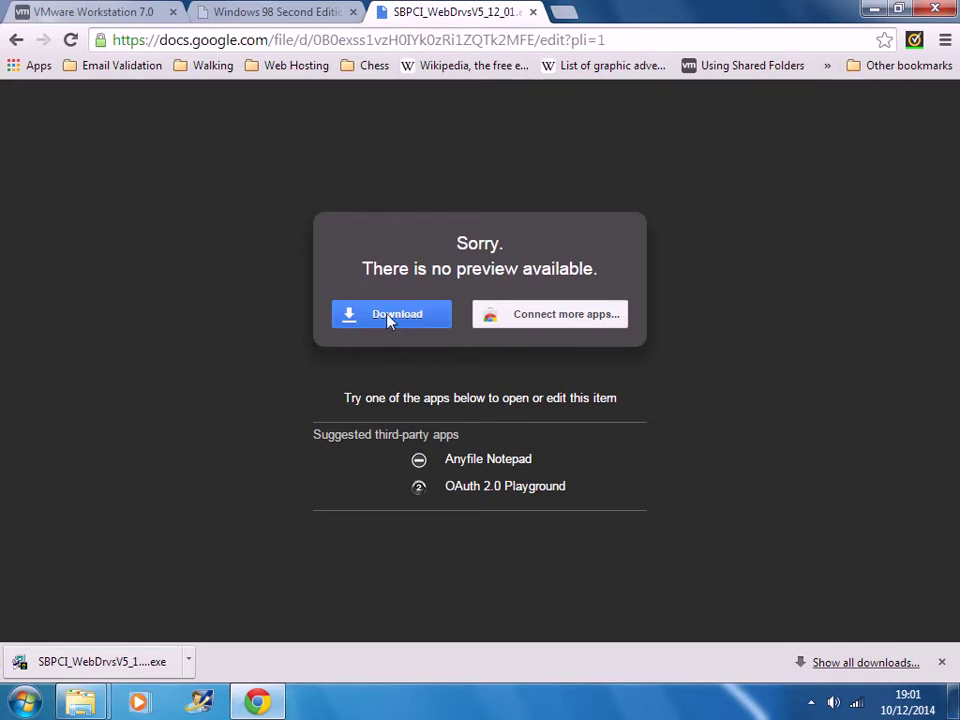
- Minimize Chrome to reveal the desktop
left_click(872, 9)
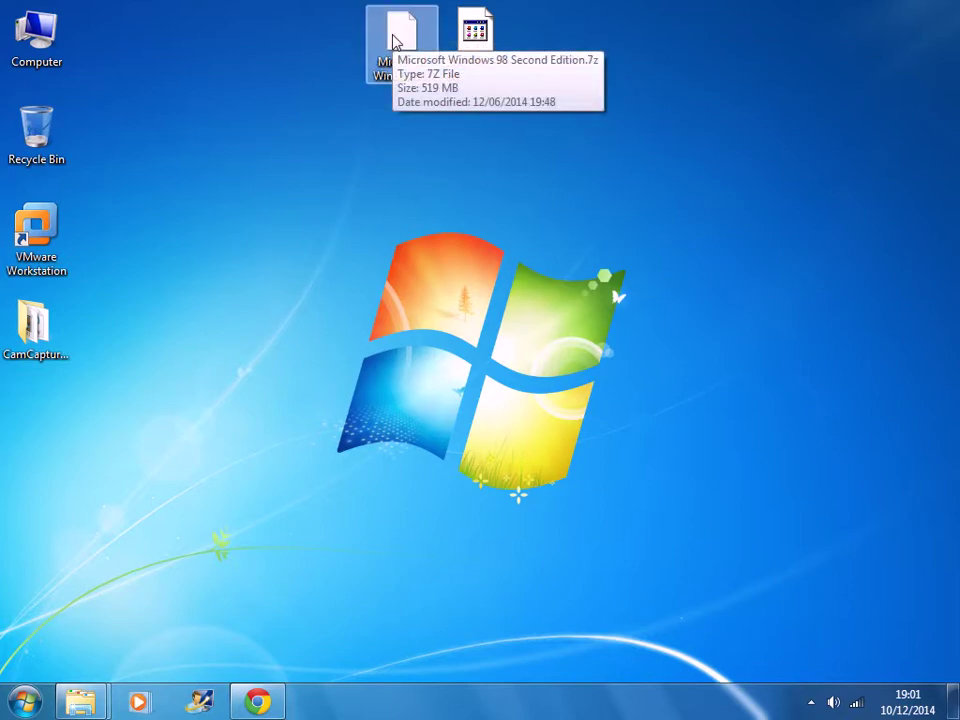
- Extract Windows 98 Second Edition.7z with 7-Zip into a 'Microsoft Windows 98 Second Edition' folder
left_click(464, 36)
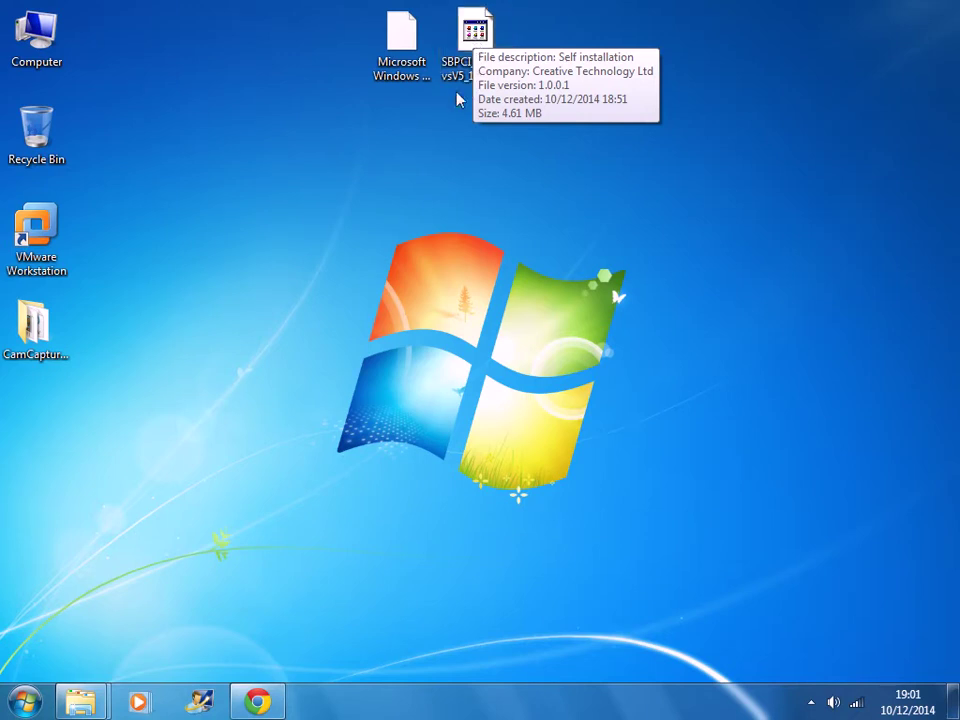
double_click(395, 35)
right_click(393, 34)
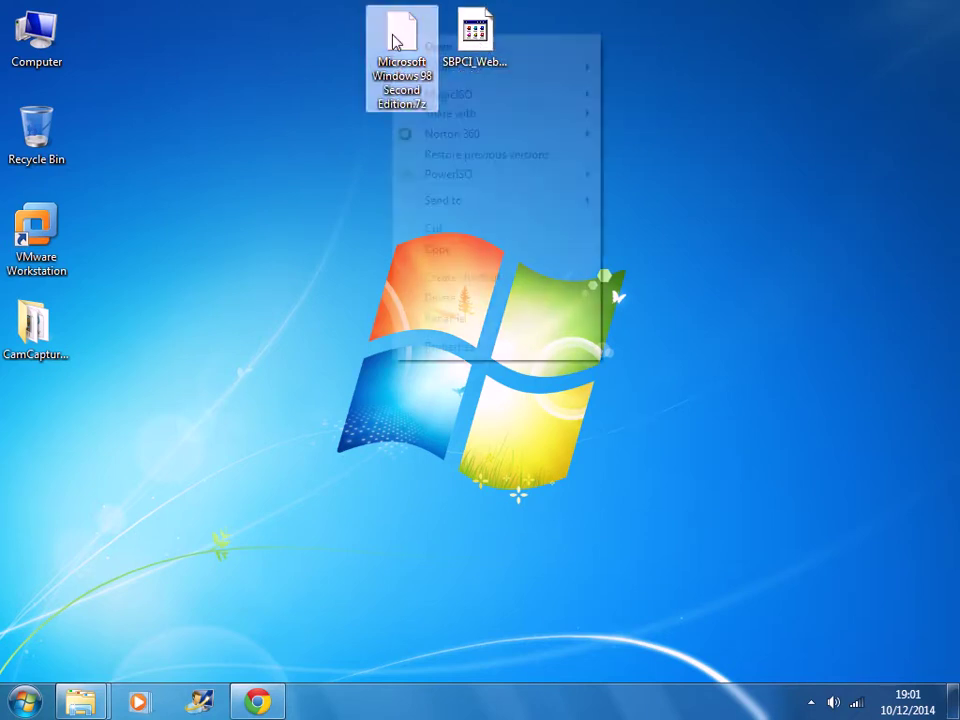
mouse_move(443, 72)
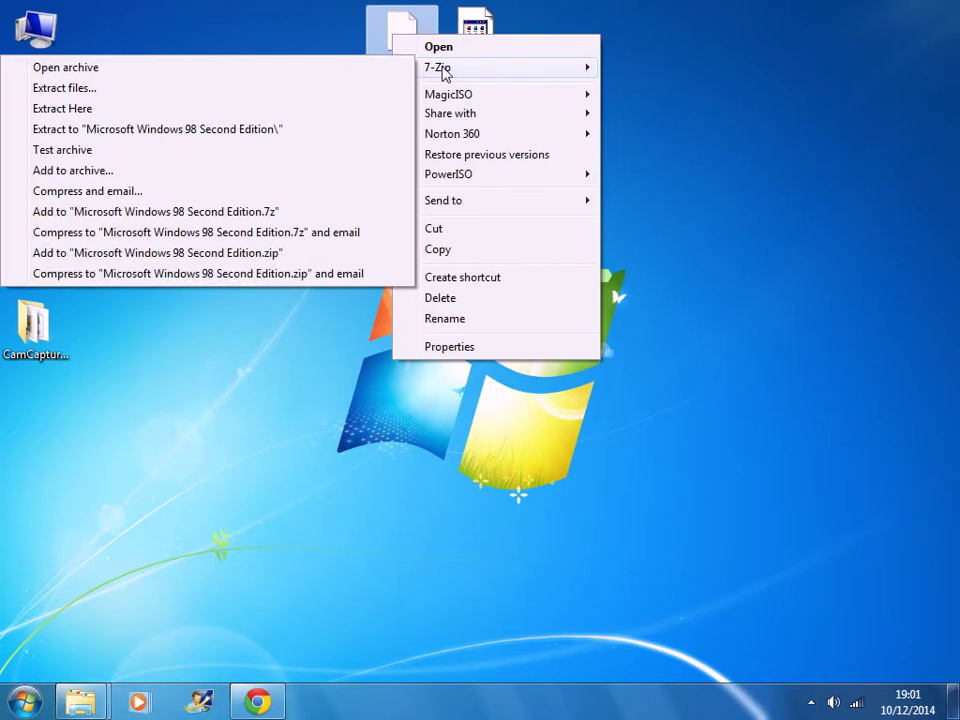
left_click(276, 129)
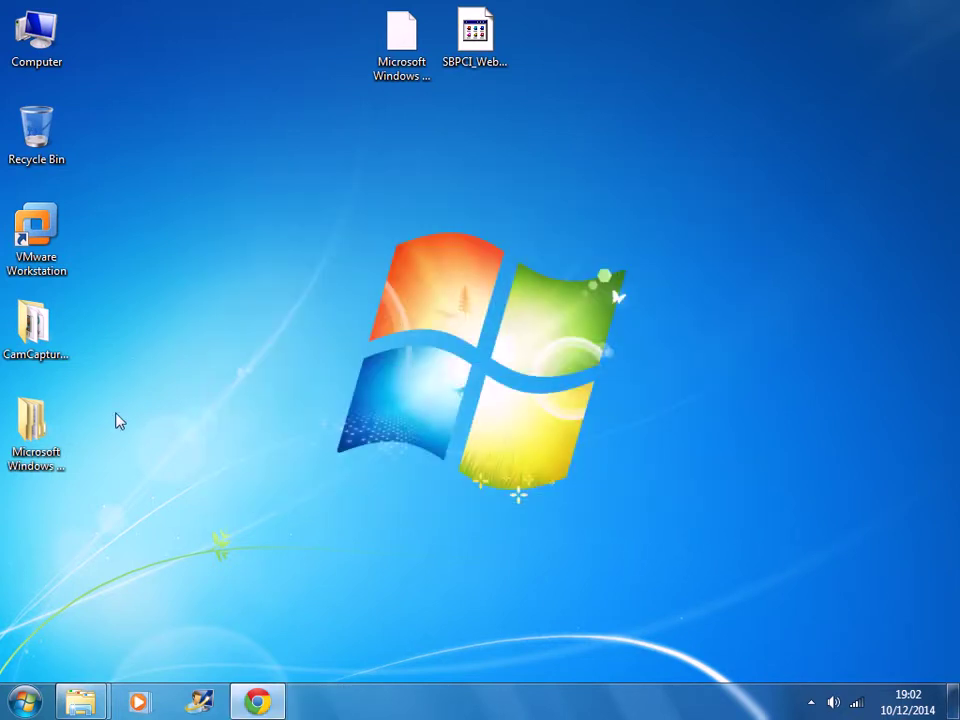
- Drag Windows 98 Second Edition.iso from the inner extracted folder onto the desktop and close the window
double_click(30, 435)
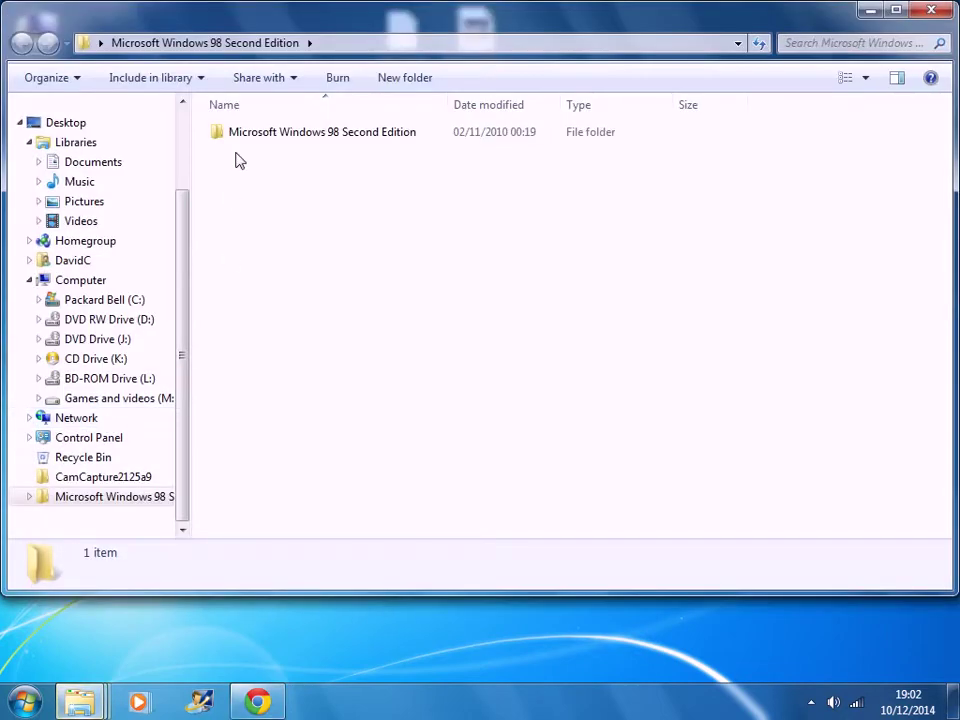
double_click(290, 138)
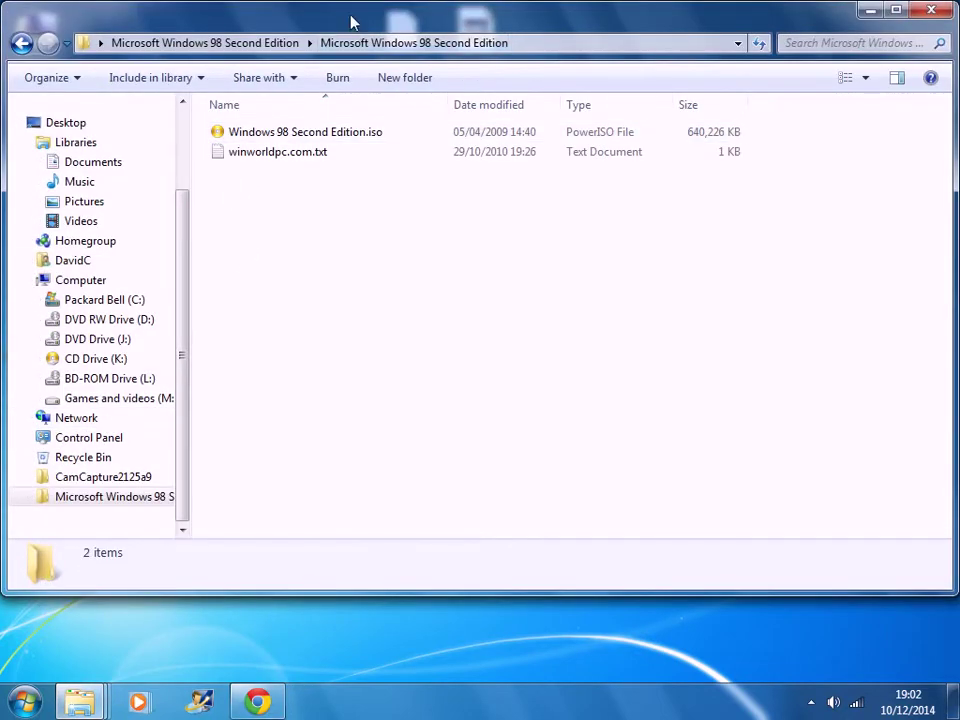
left_click_drag(351, 21, 365, 218)
left_click_drag(285, 329, 295, 102)
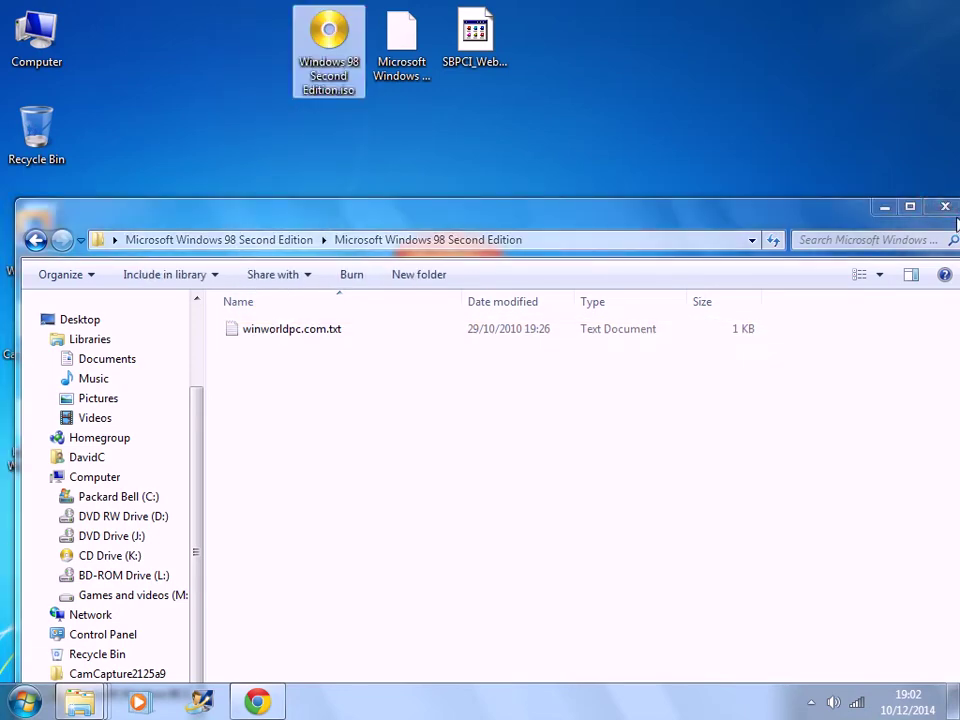
left_click(945, 206)
left_click(38, 418)
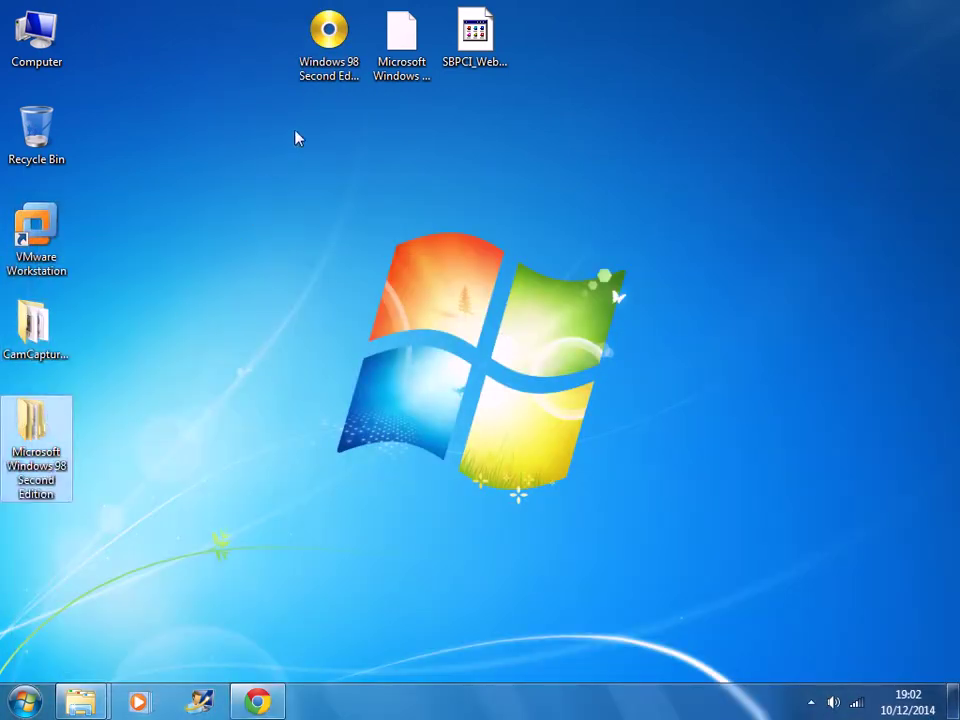
- Send the extracted folder and the Windows 98 .7z archive to the Recycle Bin
left_click(403, 62, "ctrl")
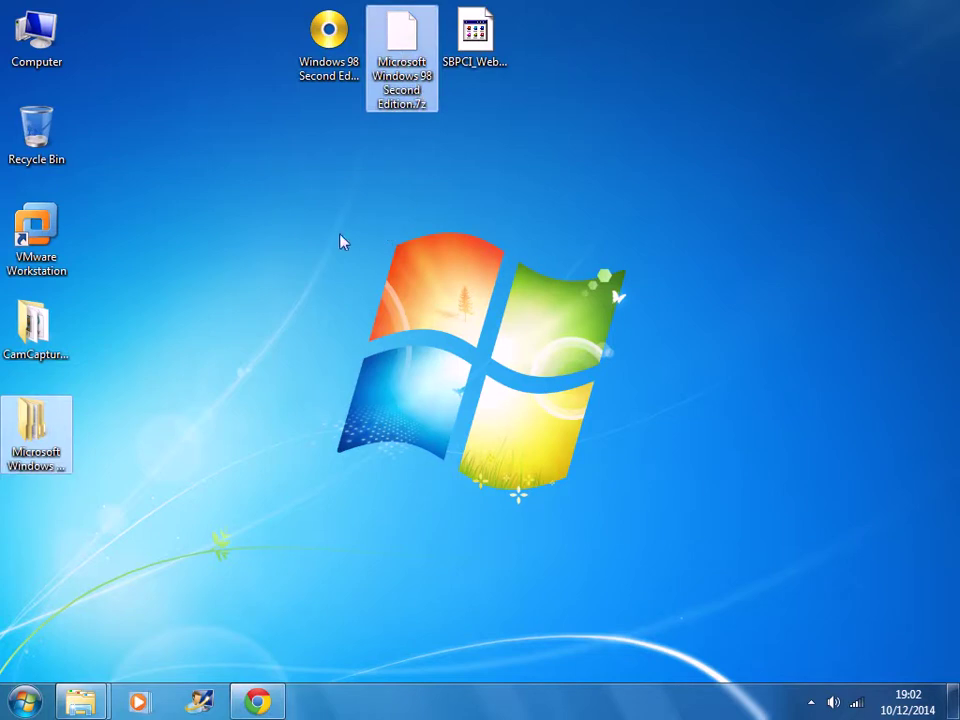
key("Delete")
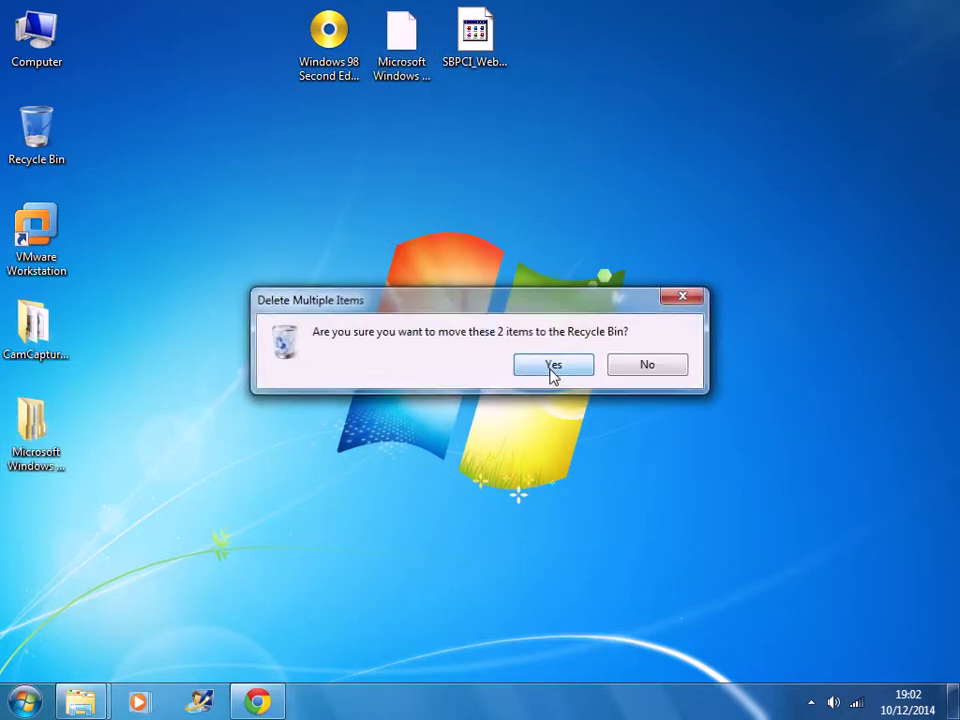
left_click(551, 373)
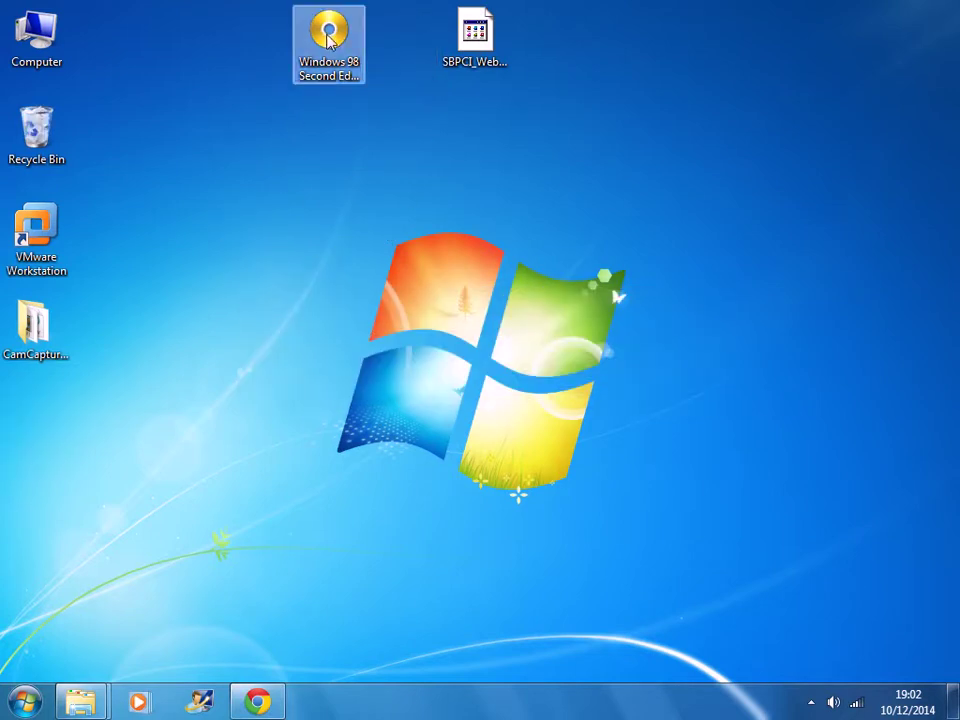
- Place the Windows 98 ISO icon next to the SBPCI installer on the desktop
left_click_drag(329, 40, 402, 40)
left_click(240, 240)
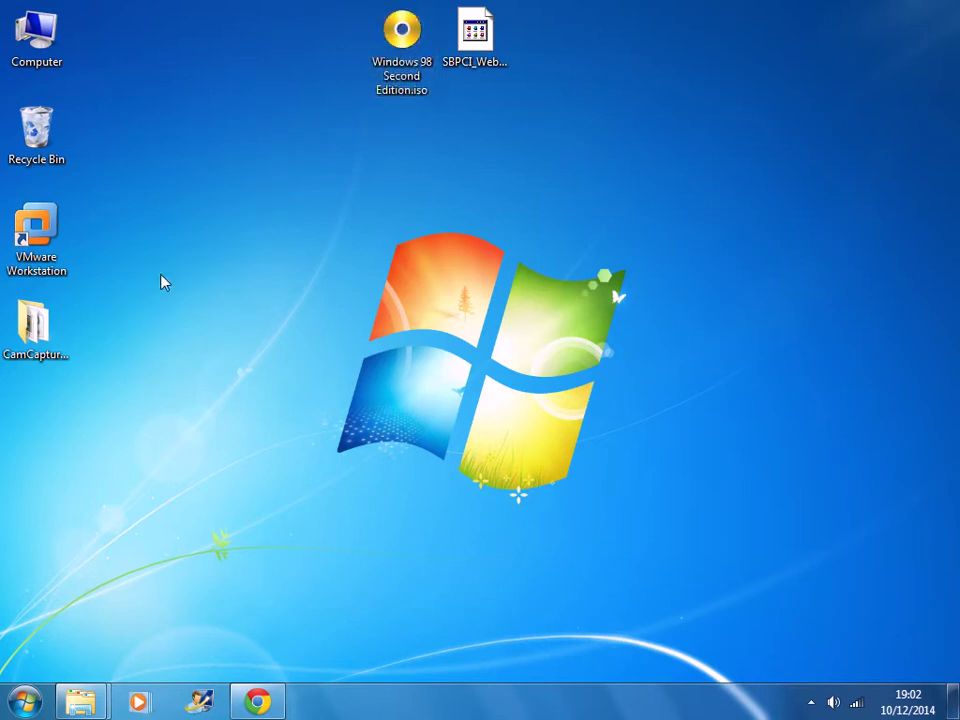
left_click(40, 232)
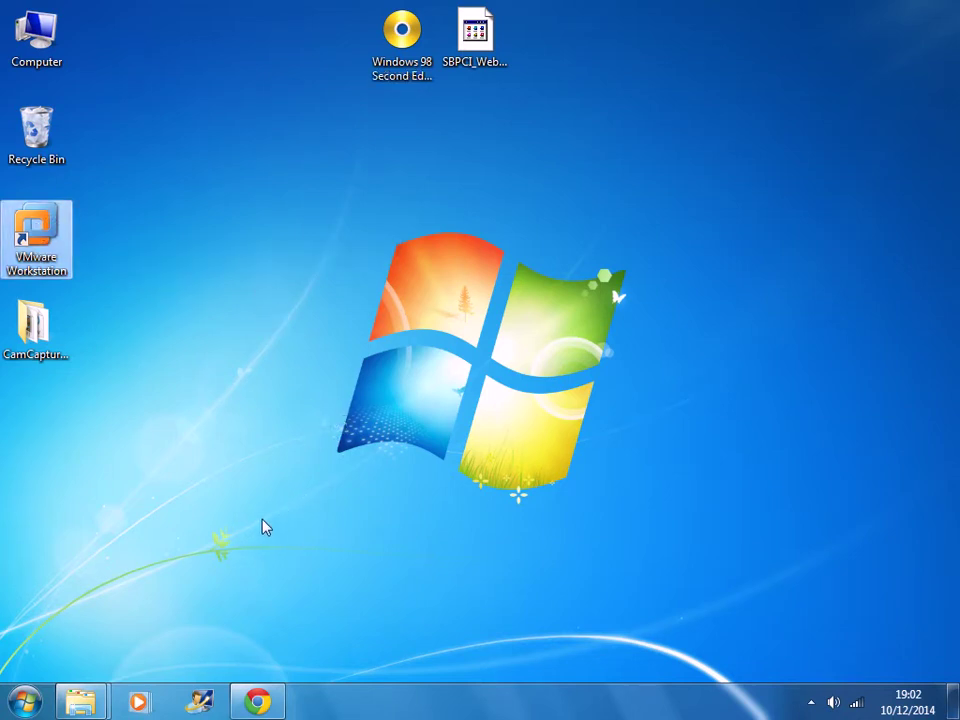
- Launch VMware Workstation from its shortcut, show the Home tab, and reposition the window
key("Return")
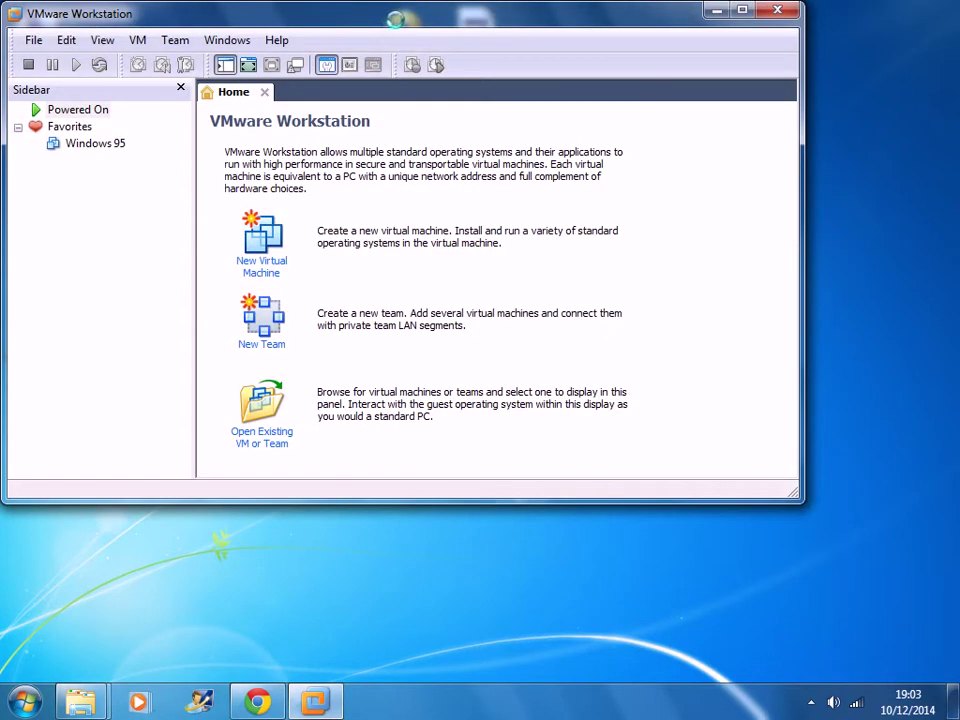
left_click_drag(403, 26, 420, 67)
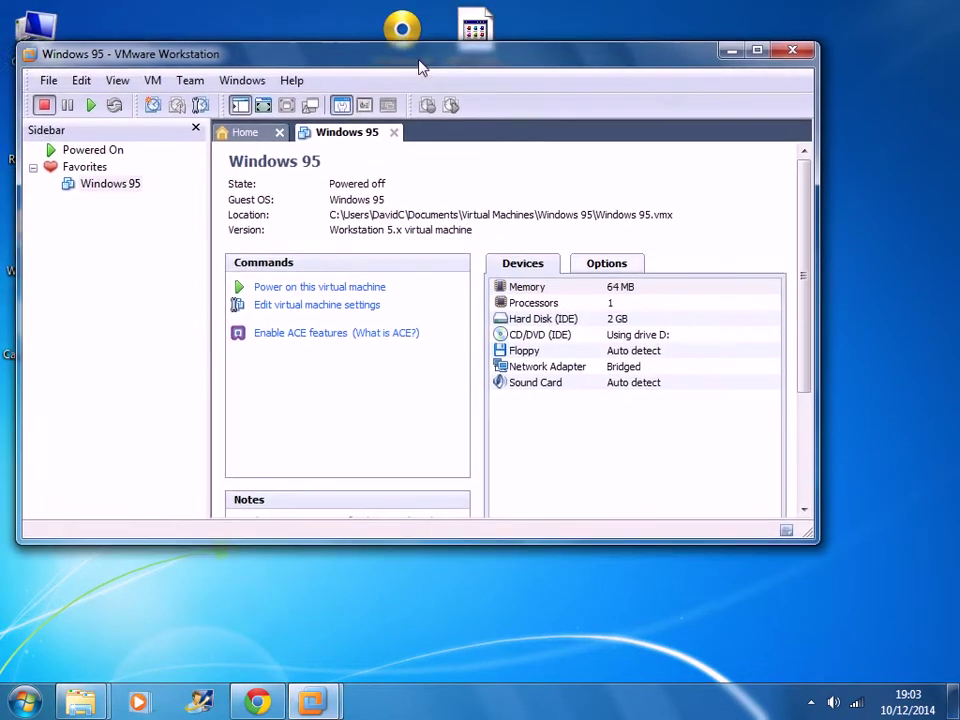
left_click(245, 132)
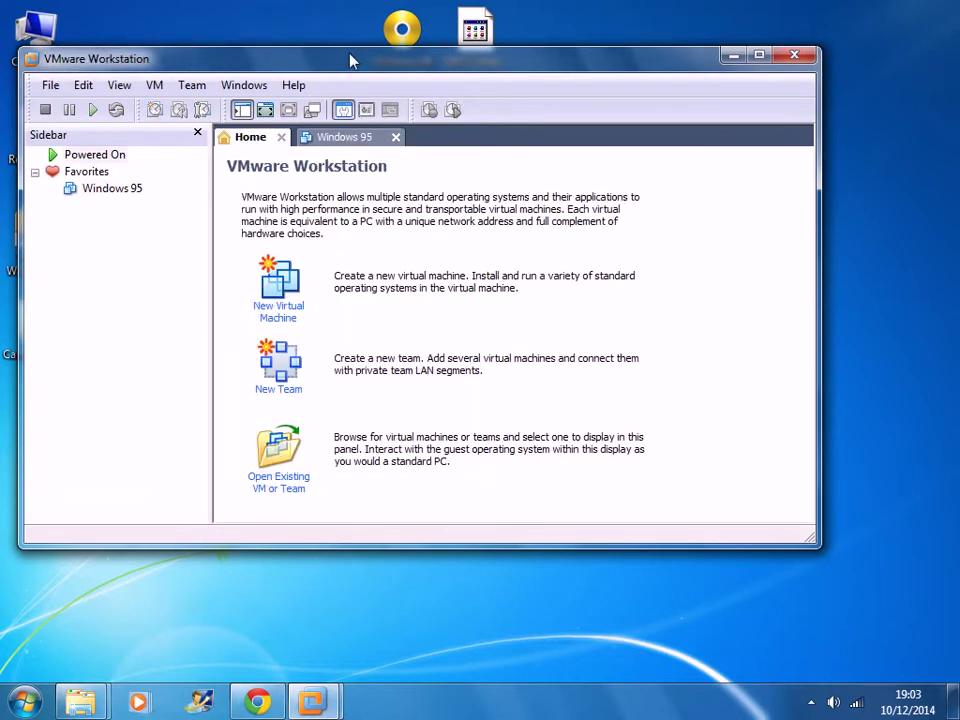
left_click_drag(350, 62, 381, 111)
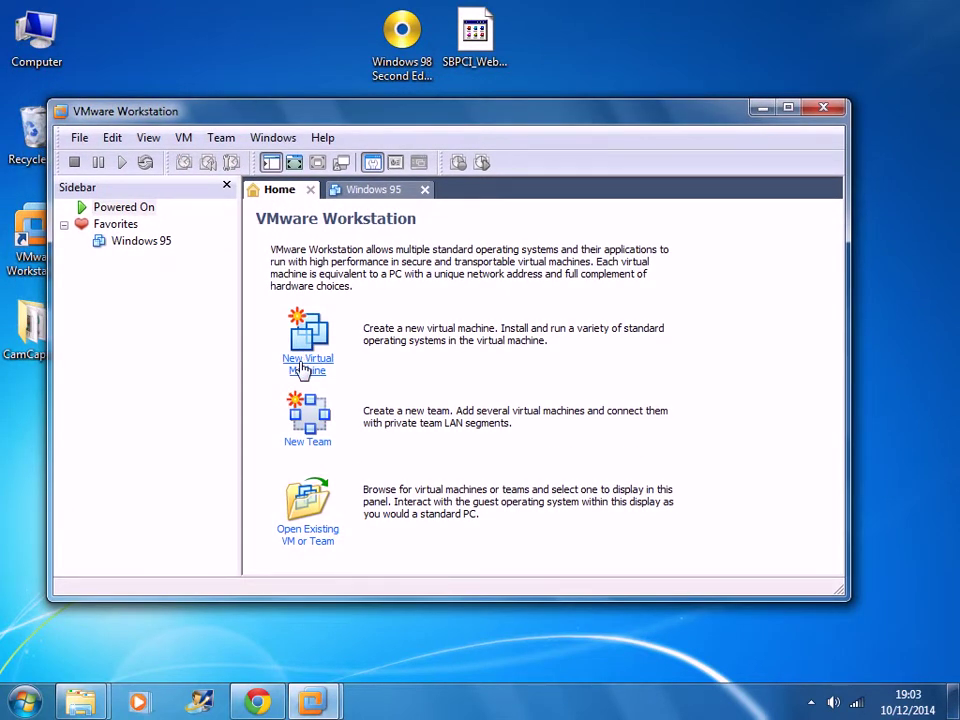
- Start a custom new virtual machine with Workstation 5 compatibility, installing the OS later
left_click(303, 366)
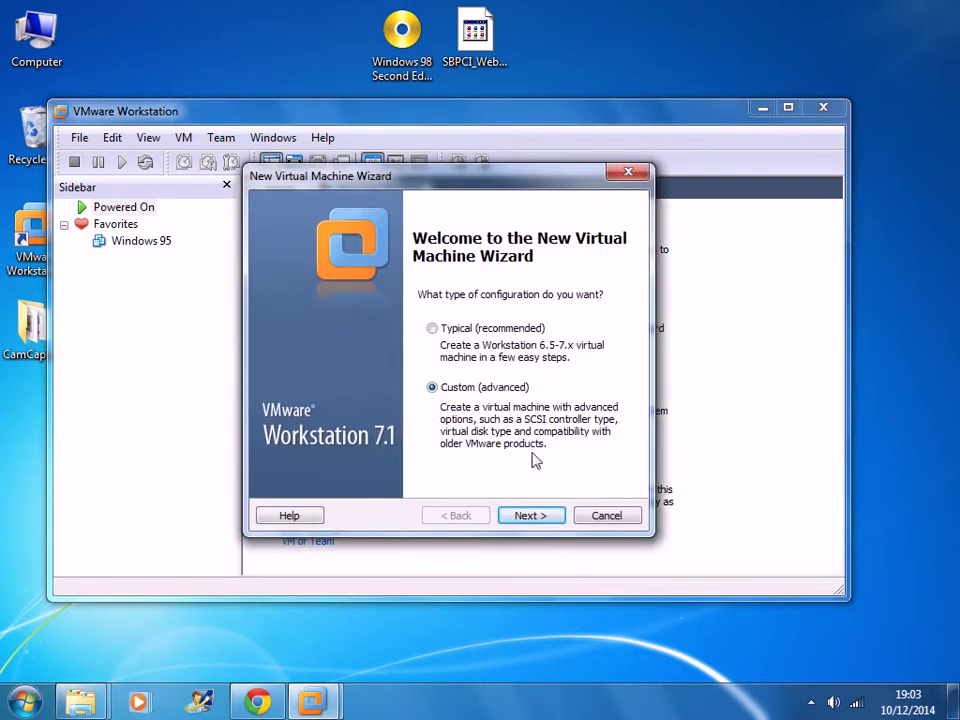
left_click(529, 526)
left_click(478, 278)
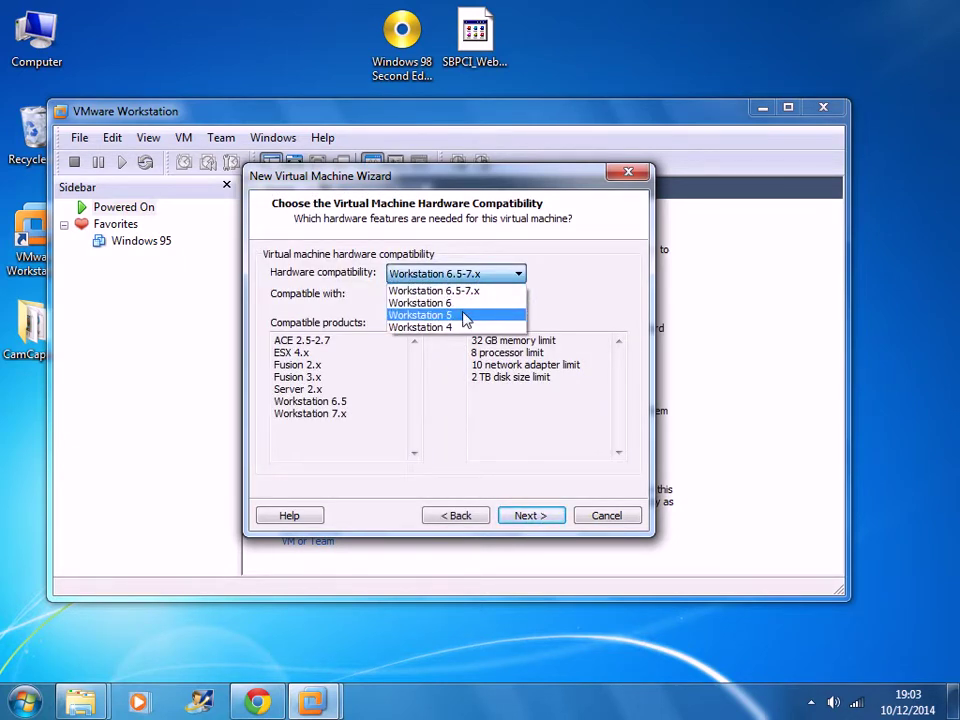
left_click(465, 316)
left_click(529, 516)
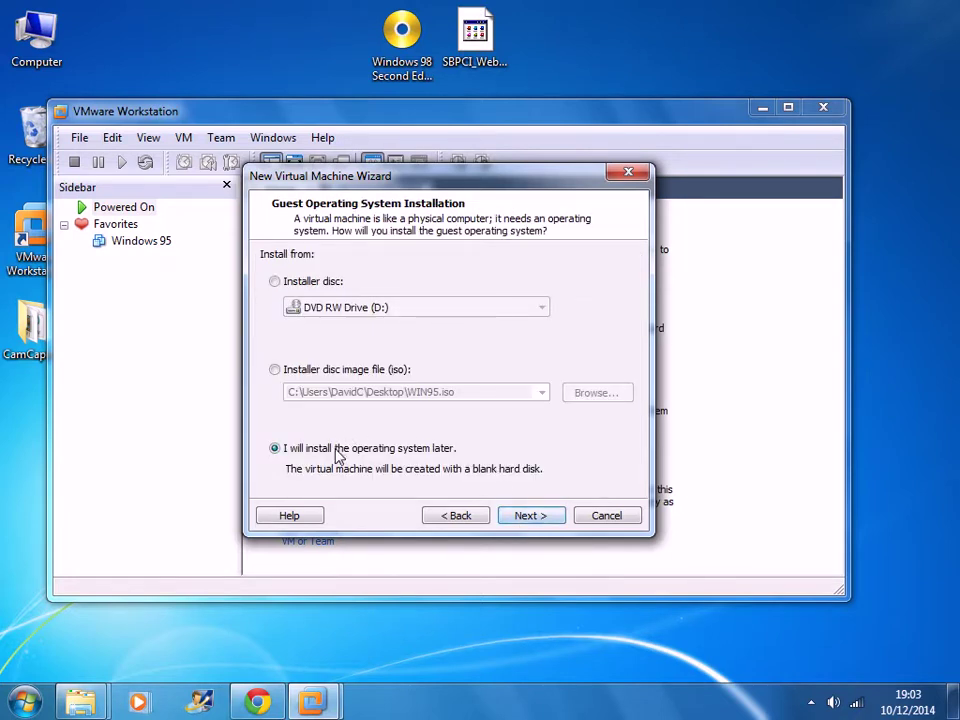
left_click(531, 517)
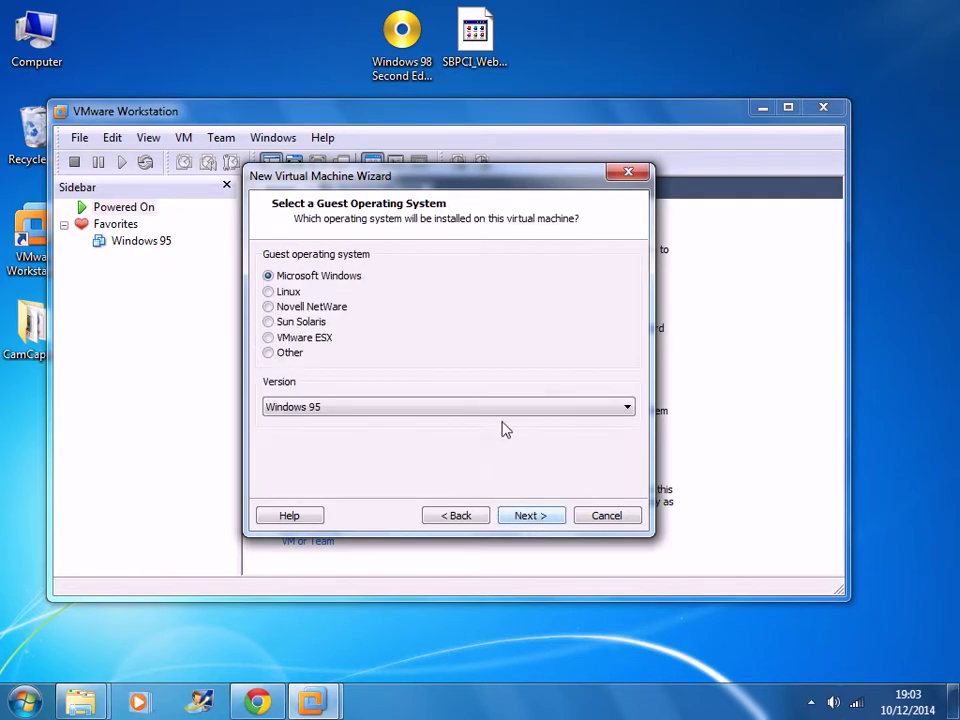
- Choose Windows 98, keep the name, 1 processor and 256 MB memory, and select bridged networking
left_click(336, 410)
left_click(346, 680)
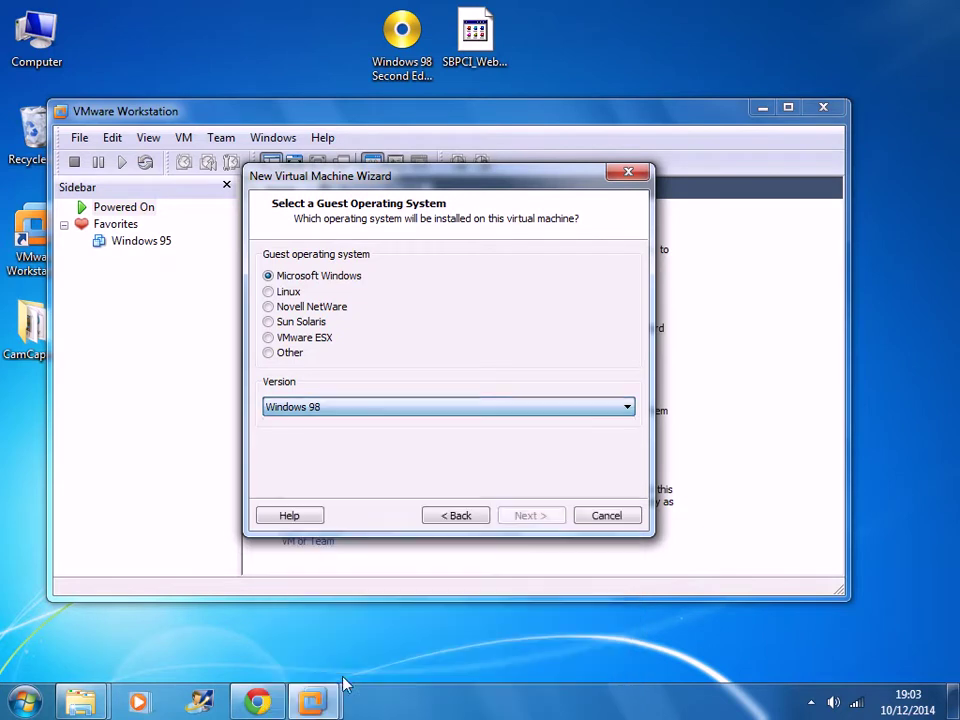
left_click(531, 516)
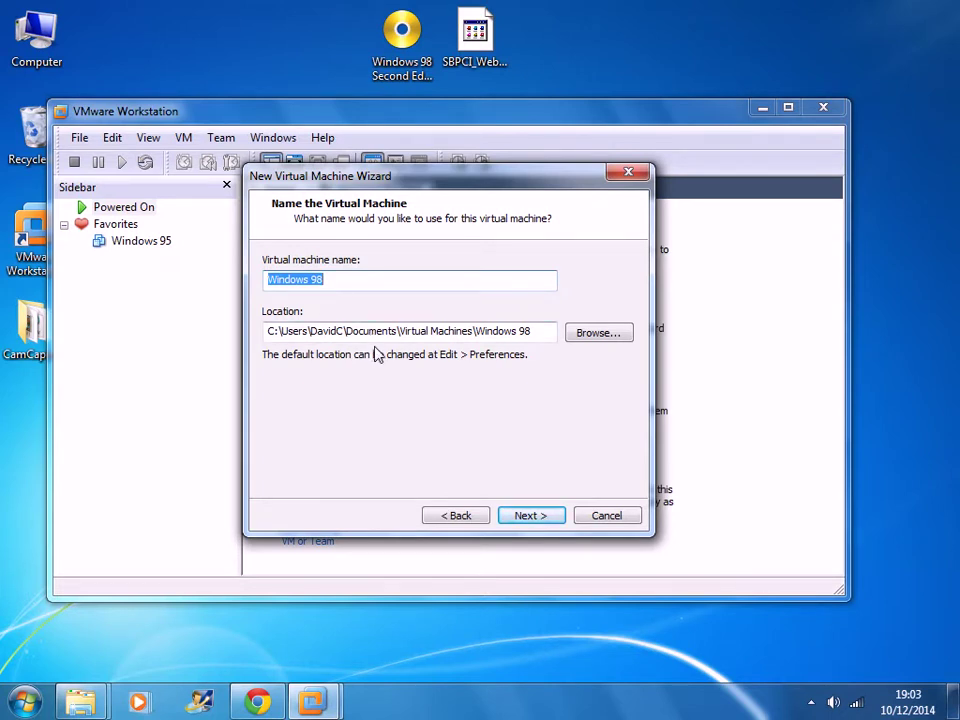
left_click(556, 519)
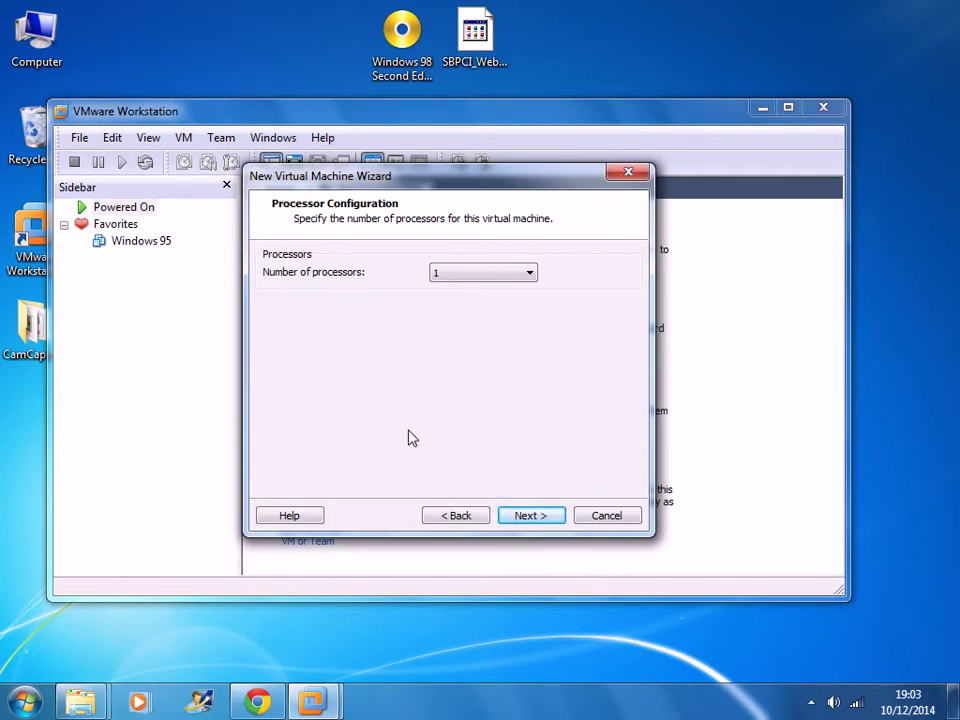
left_click(530, 516)
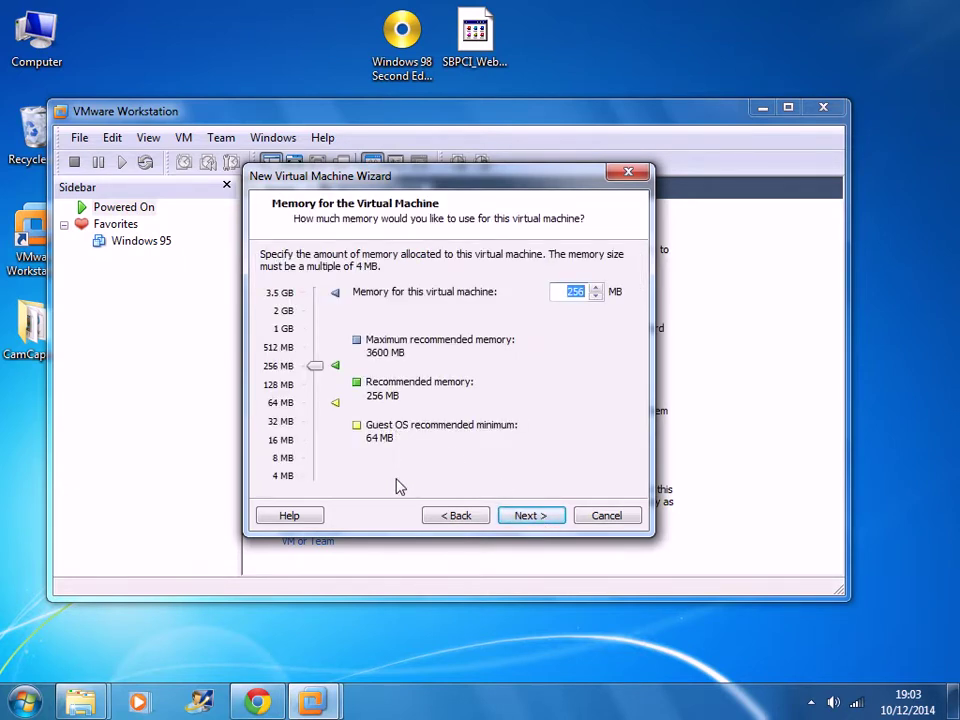
left_click(530, 515)
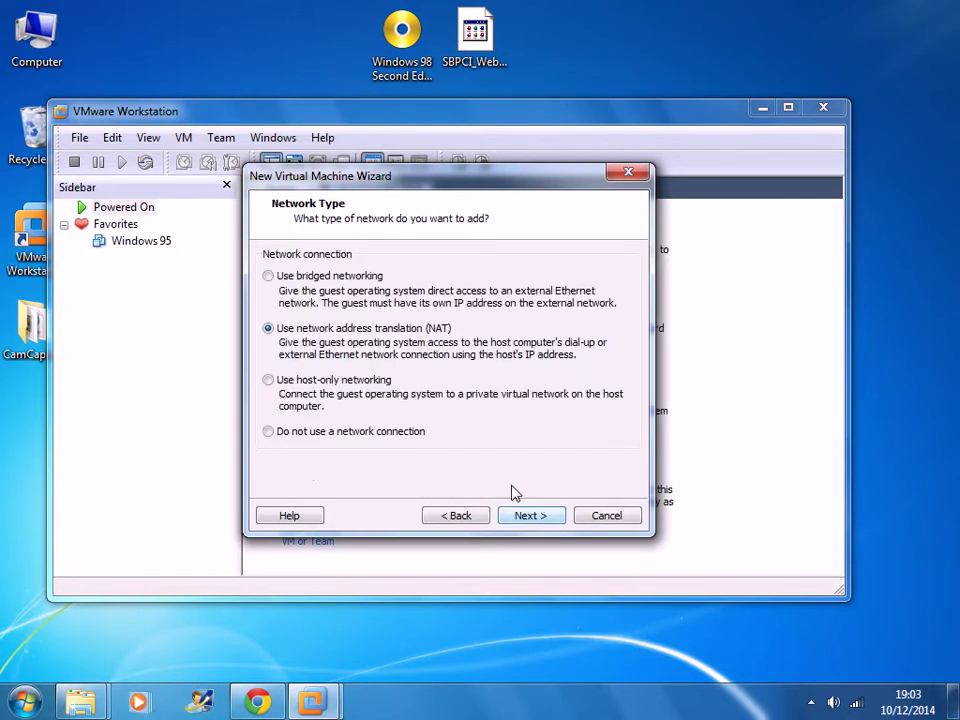
left_click(270, 280)
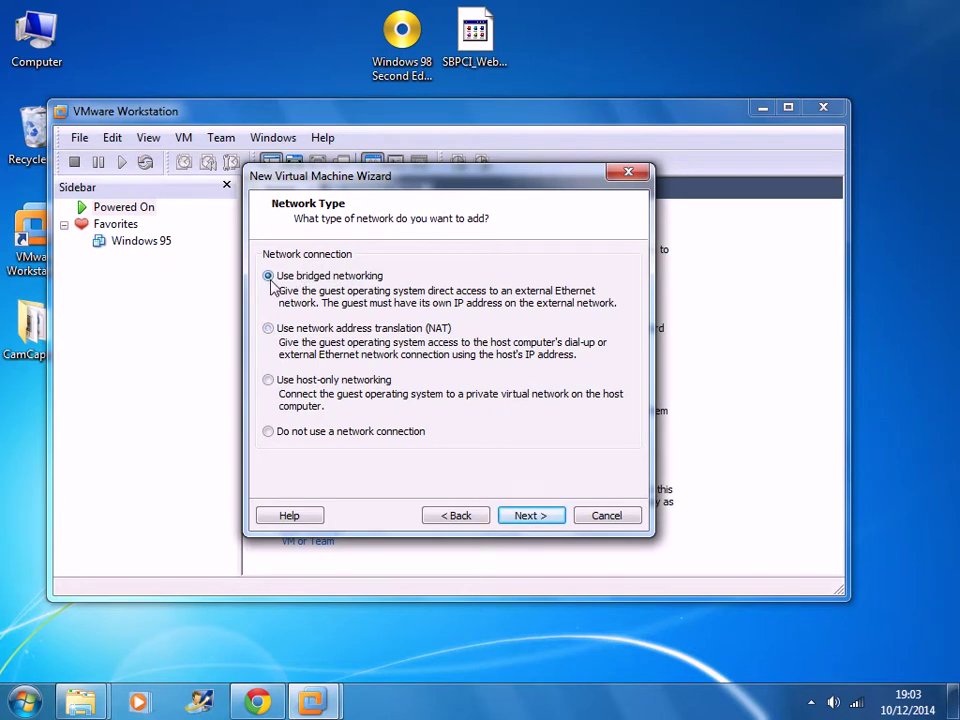
- Keep BusLogic, create a new 8 GB single-file IDE disk, and finish the machine
left_click(521, 515)
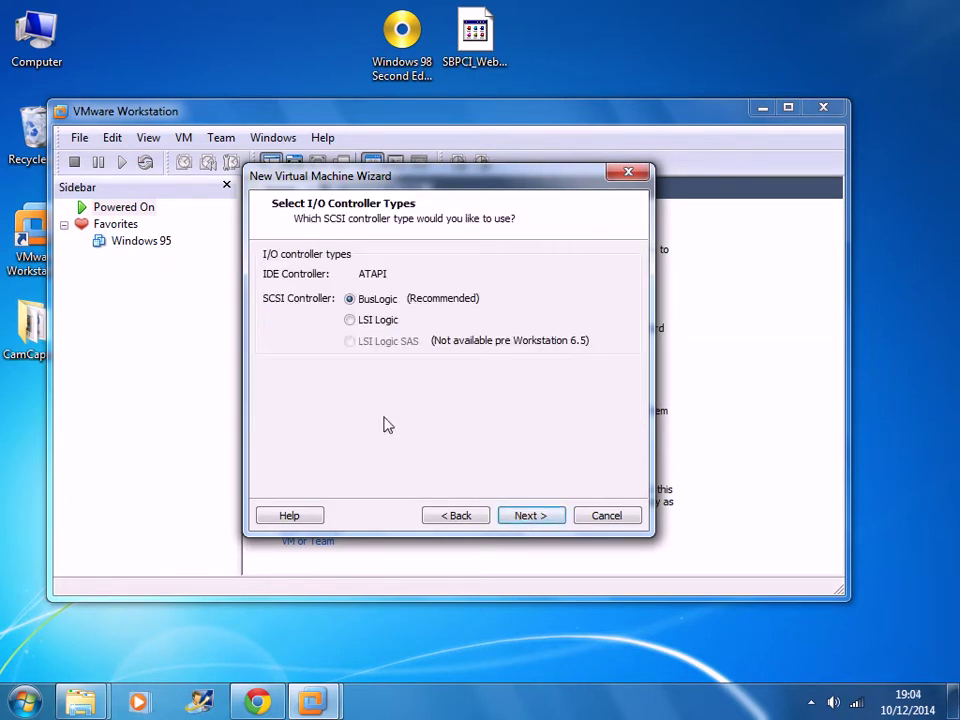
left_click(520, 516)
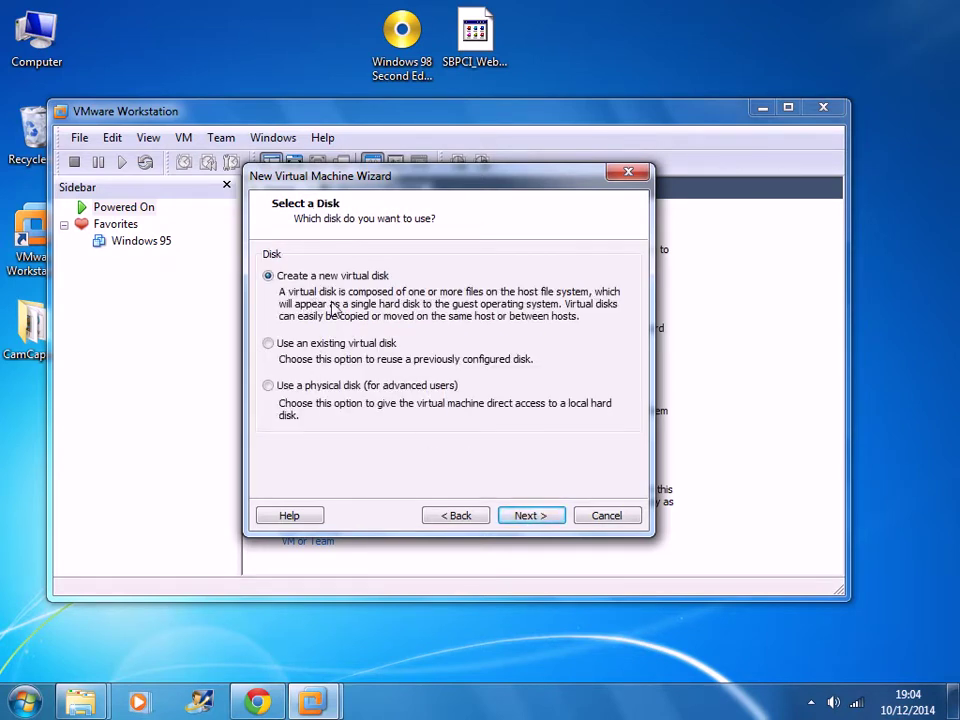
left_click(527, 514)
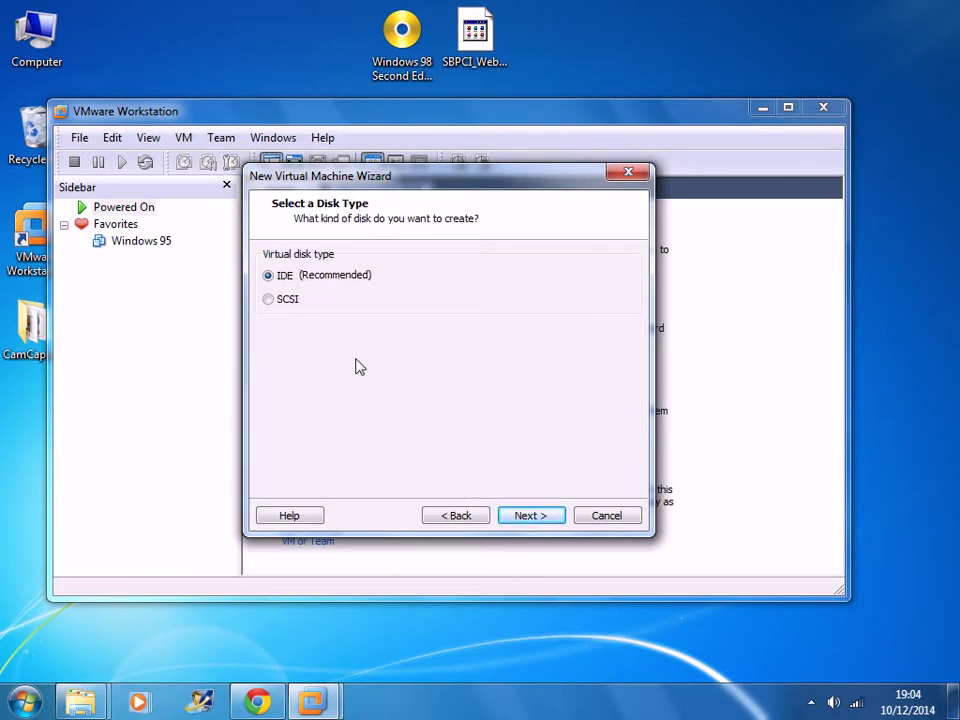
left_click(527, 516)
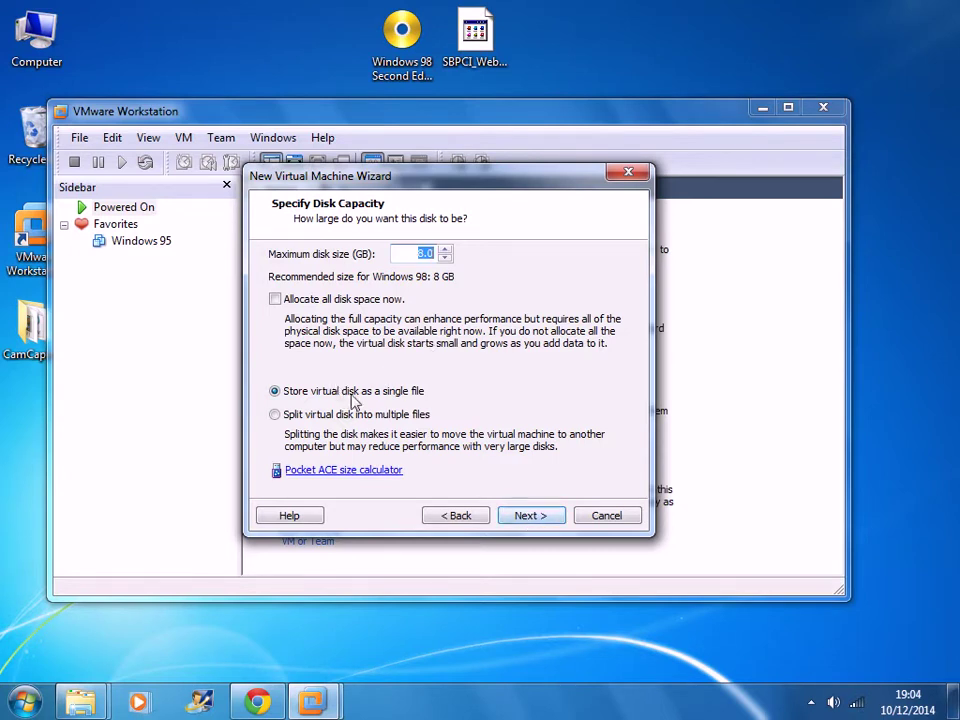
left_click(540, 526)
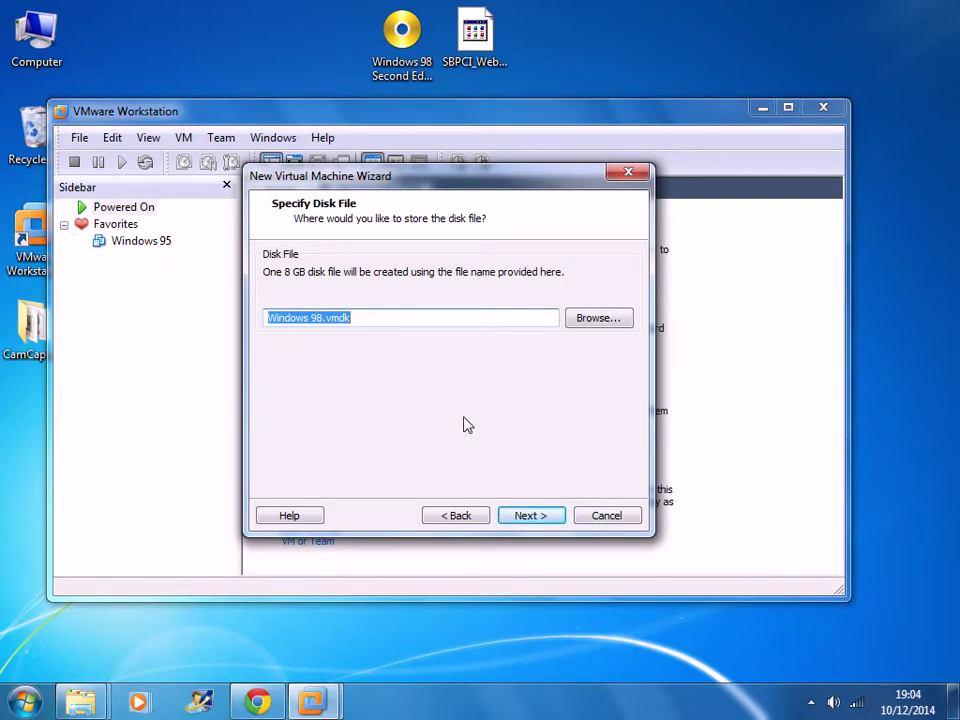
left_click(529, 516)
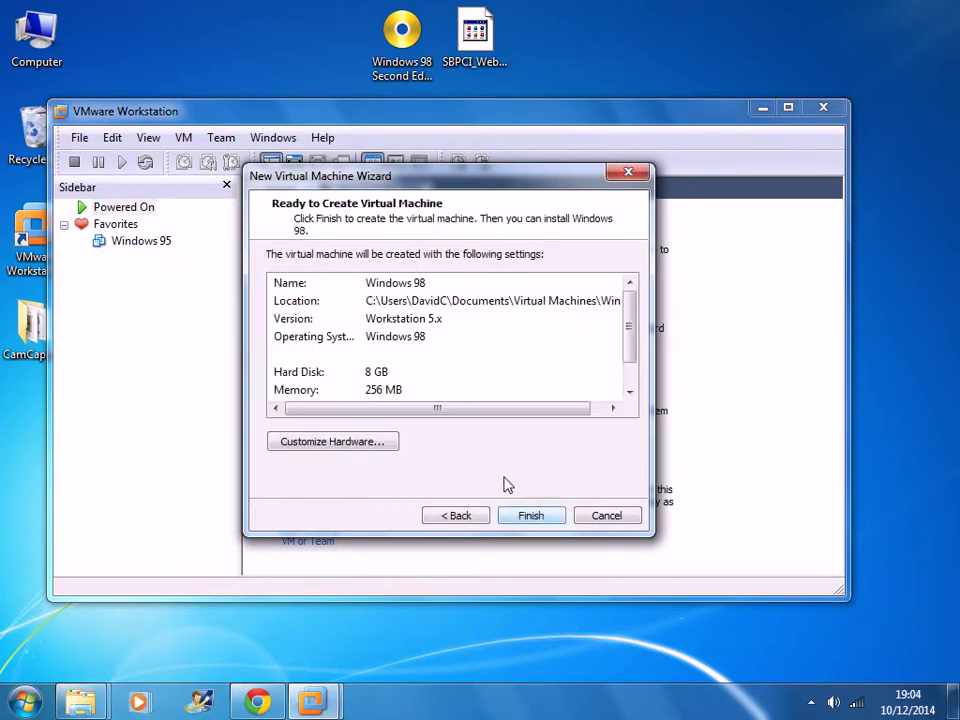
left_click(529, 516)
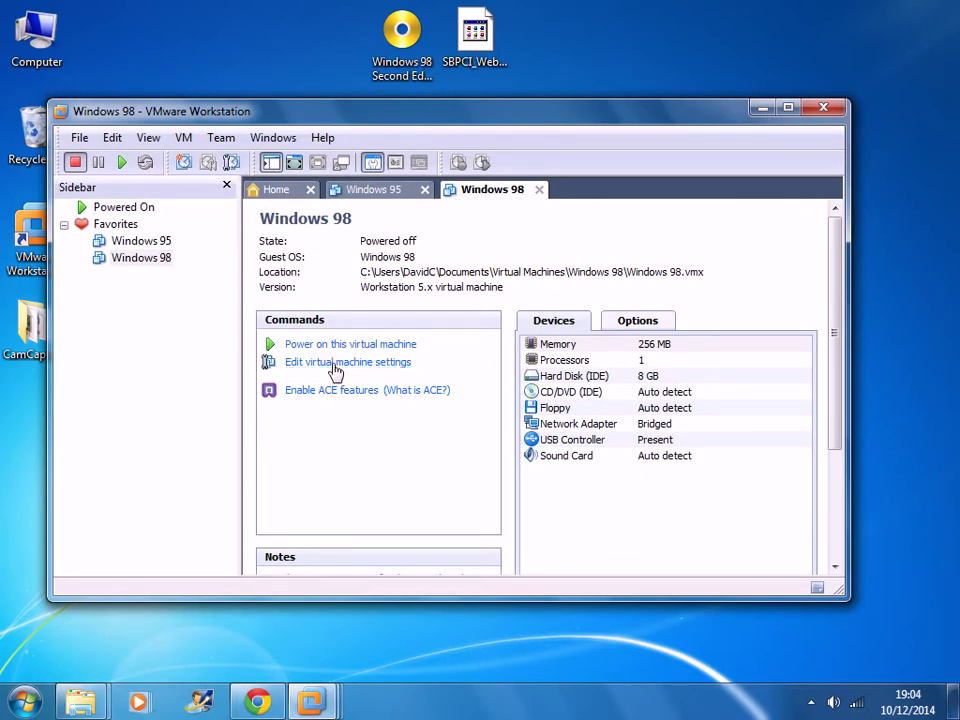
- In the Windows 98 VM settings, set the CD/DVD (IDE) drive to use an ISO image file
left_click(364, 372)
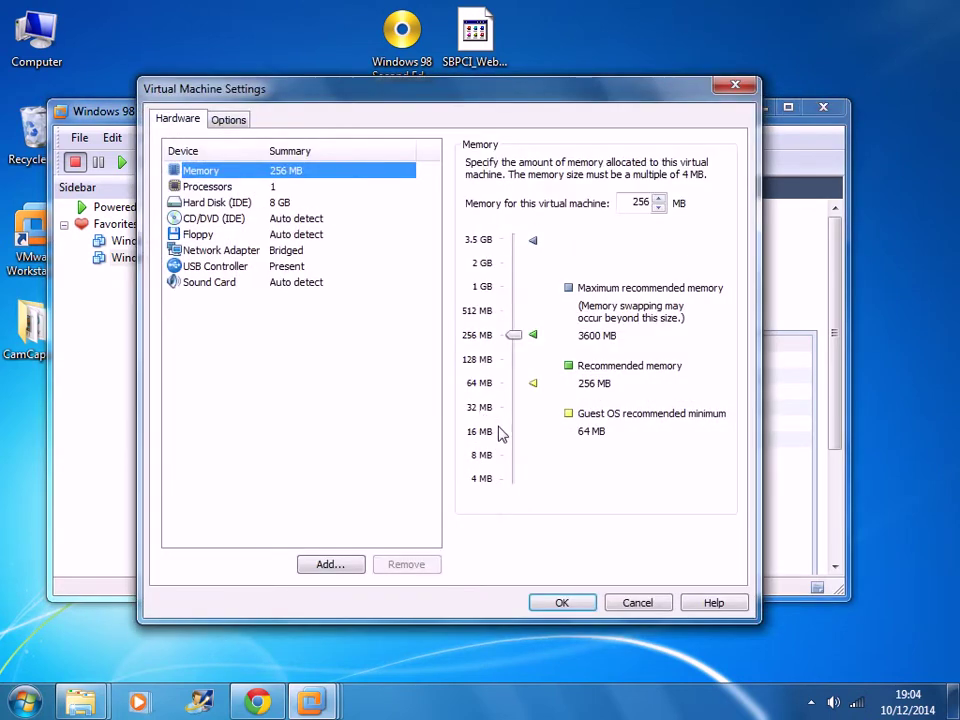
left_click(228, 220)
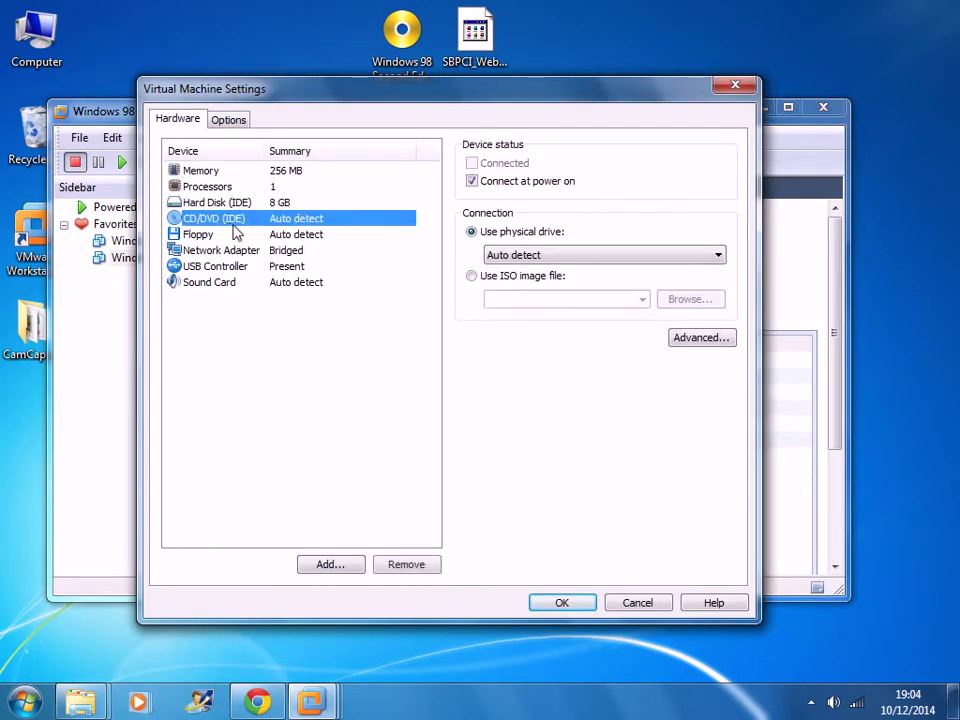
left_click(489, 277)
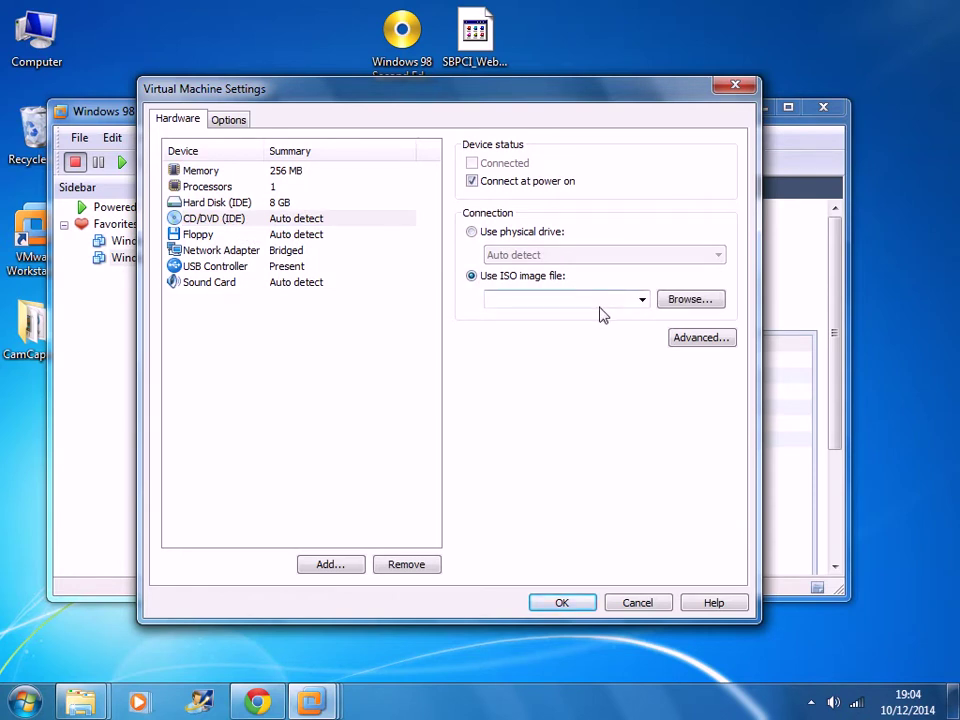
left_click(473, 232)
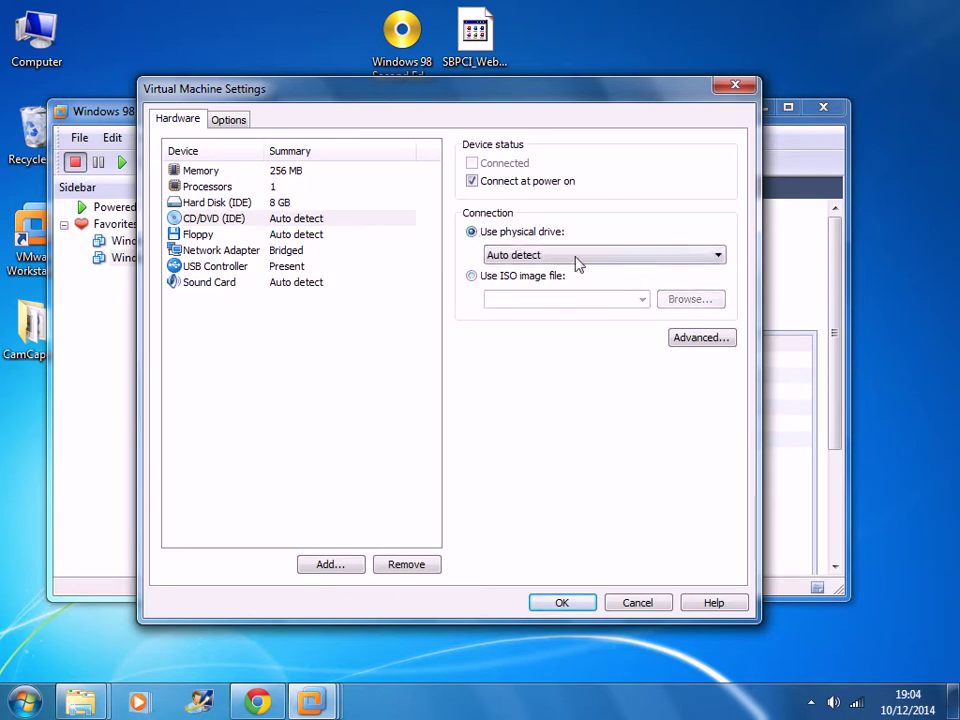
left_click(577, 256)
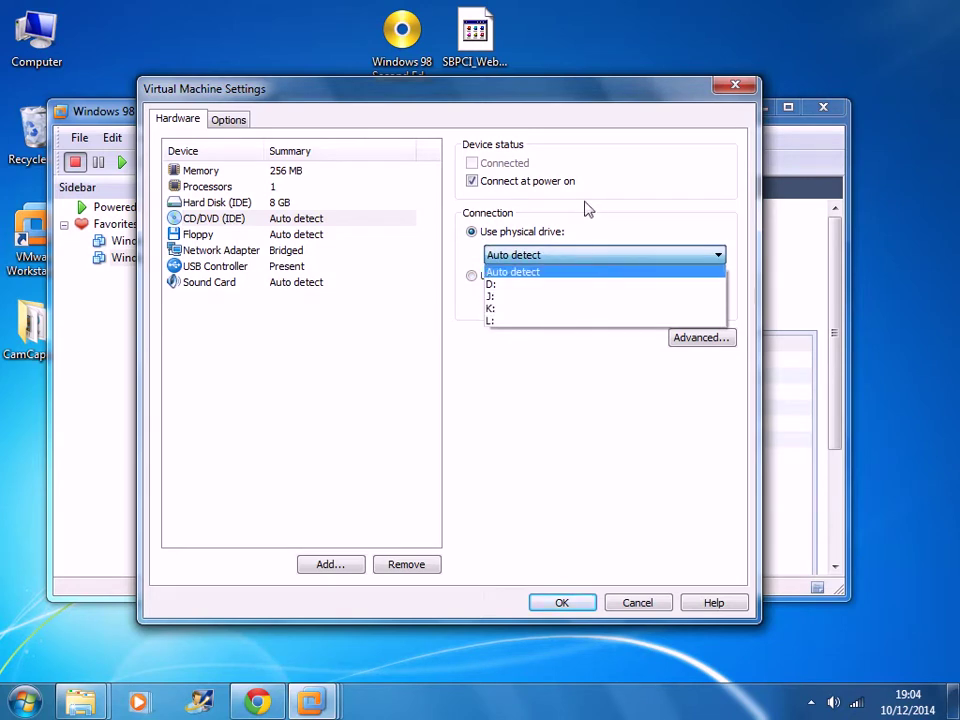
left_click(591, 234)
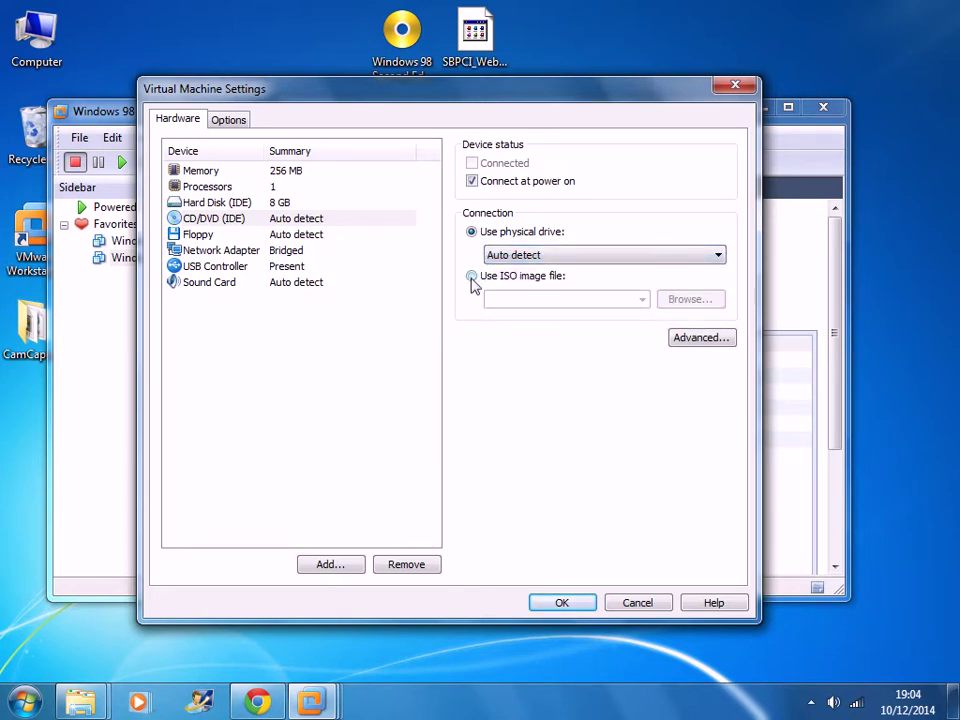
left_click(471, 277)
- Select Windows 98 Second Edition.iso from the Desktop as the image and save the settings
left_click(684, 301)
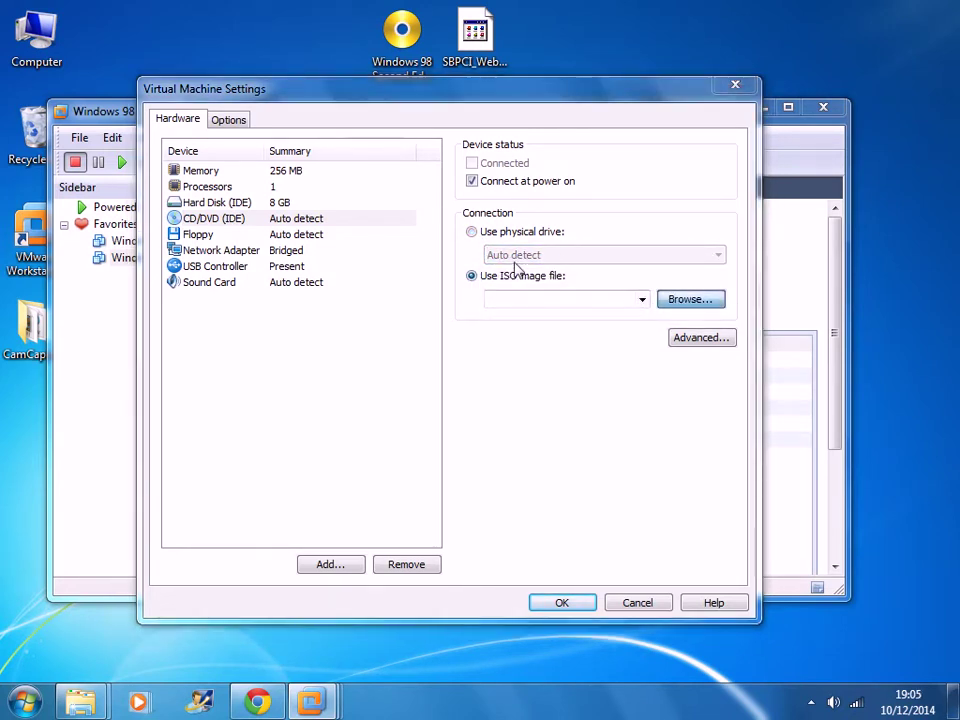
left_click(138, 331)
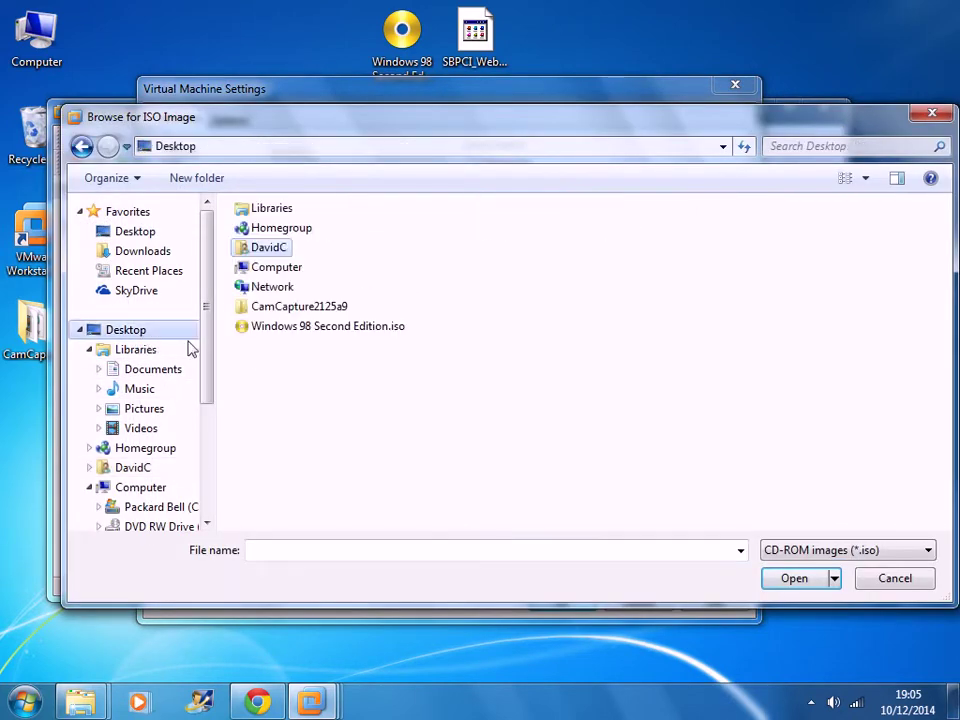
left_click(302, 328)
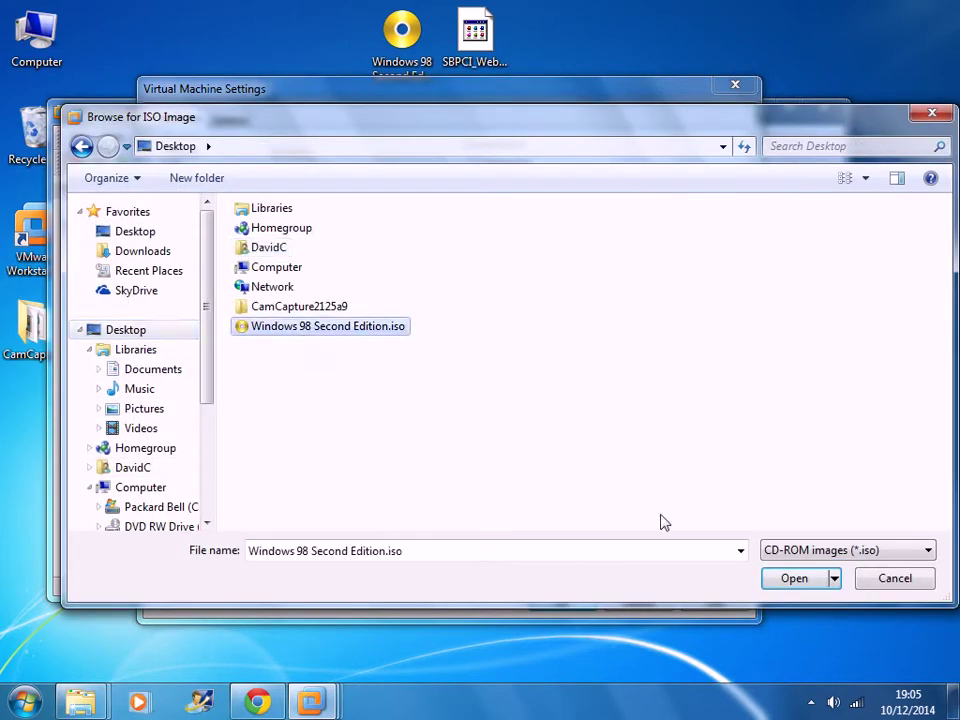
left_click(781, 580)
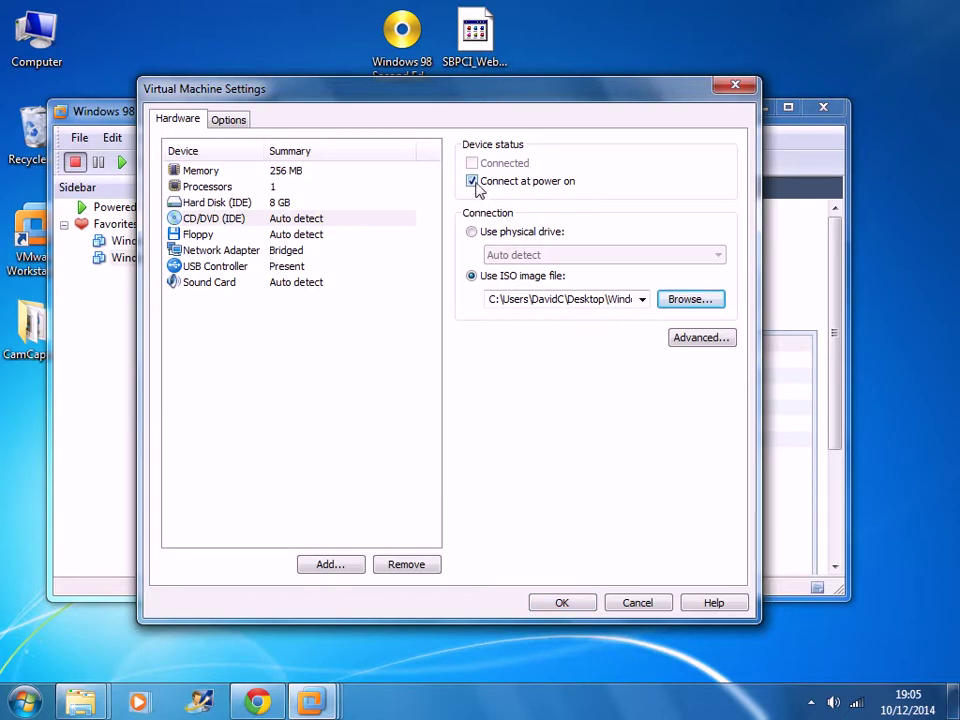
left_click(558, 603)
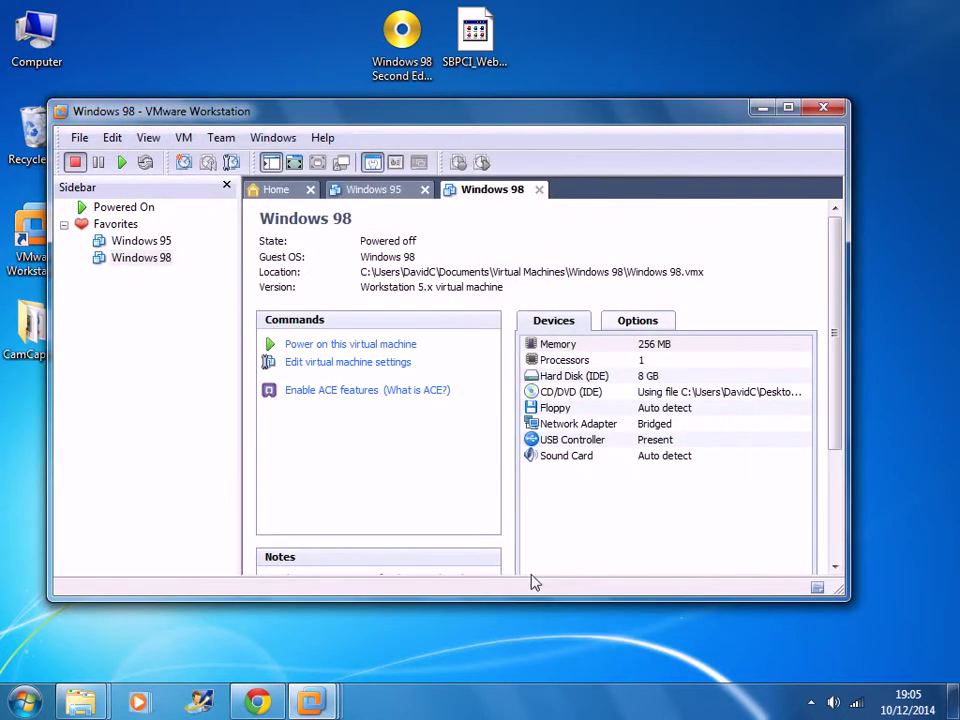
- Power on the Windows 98 VM, dismiss the Removable Devices hint, and choose 2 Boot from CD-ROM
left_click(347, 352)
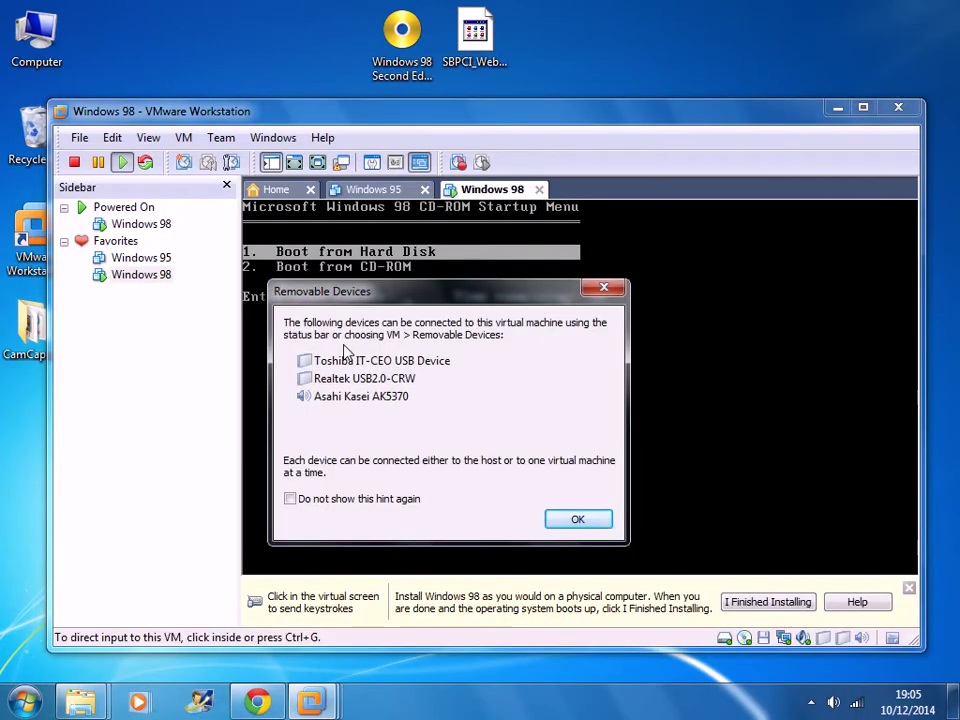
left_click(579, 520)
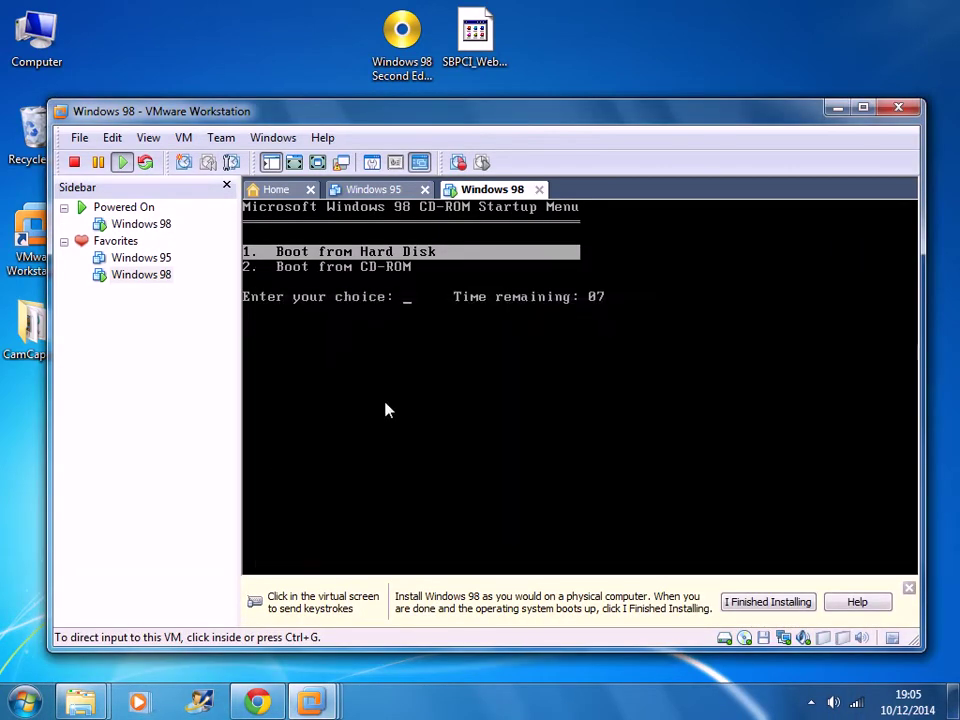
left_click(379, 370)
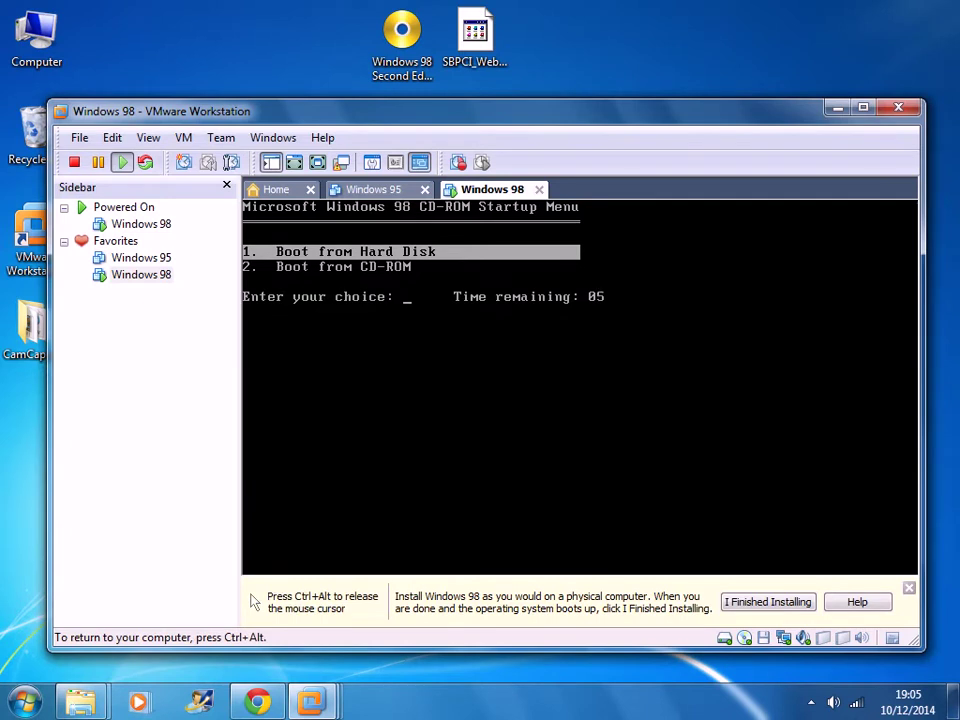
key("Down")
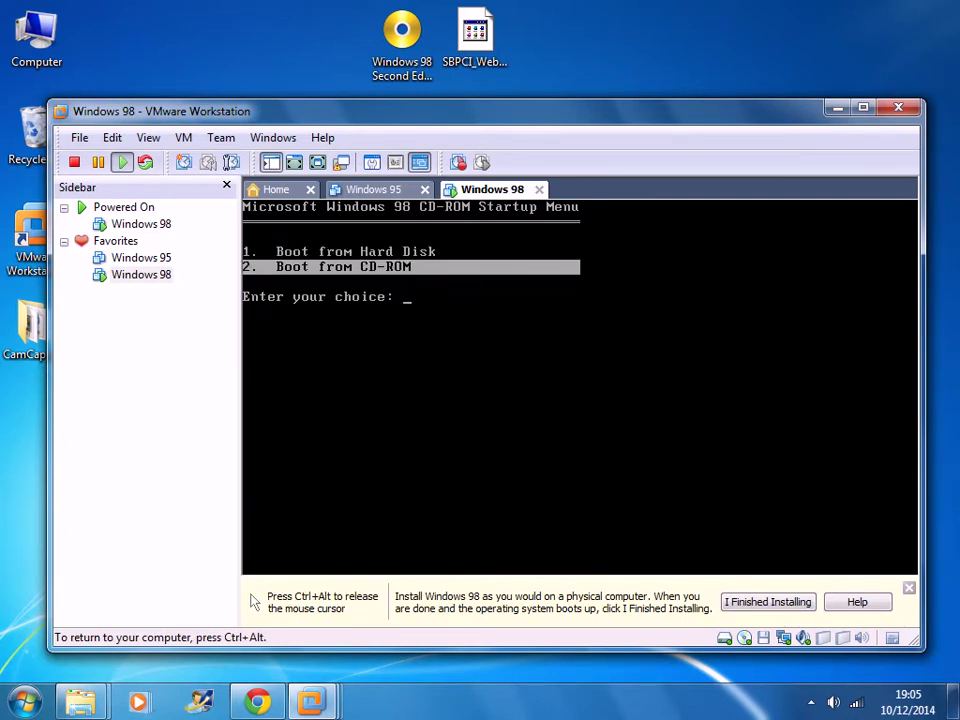
key("Return")
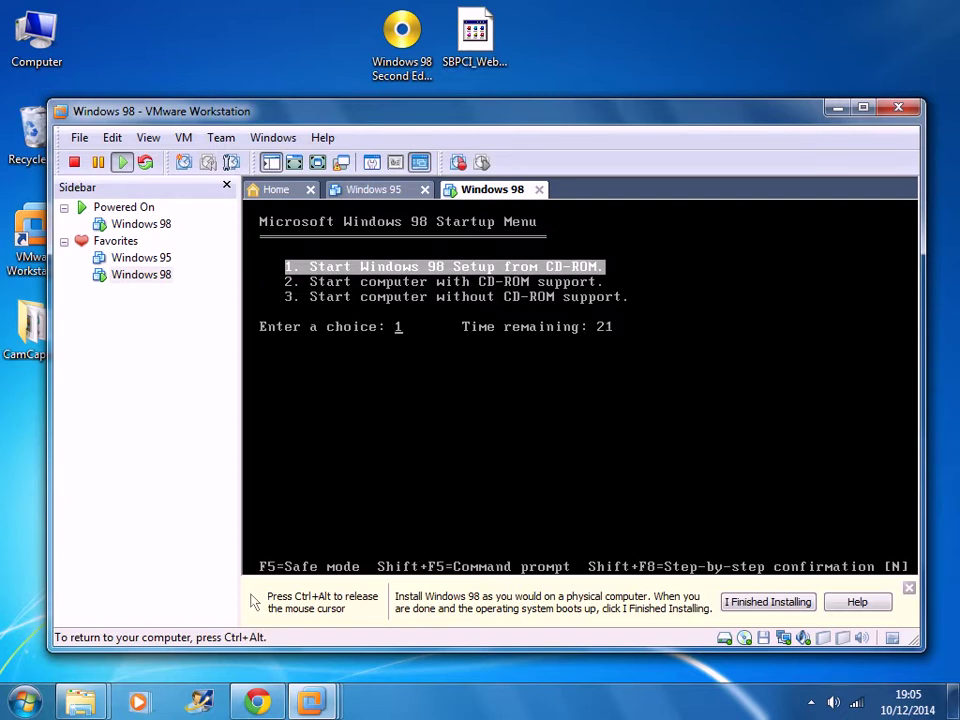
- Launch Setup from CD option 1, pass the Welcome screen, and configure unallocated space with large disk support
key("Return")
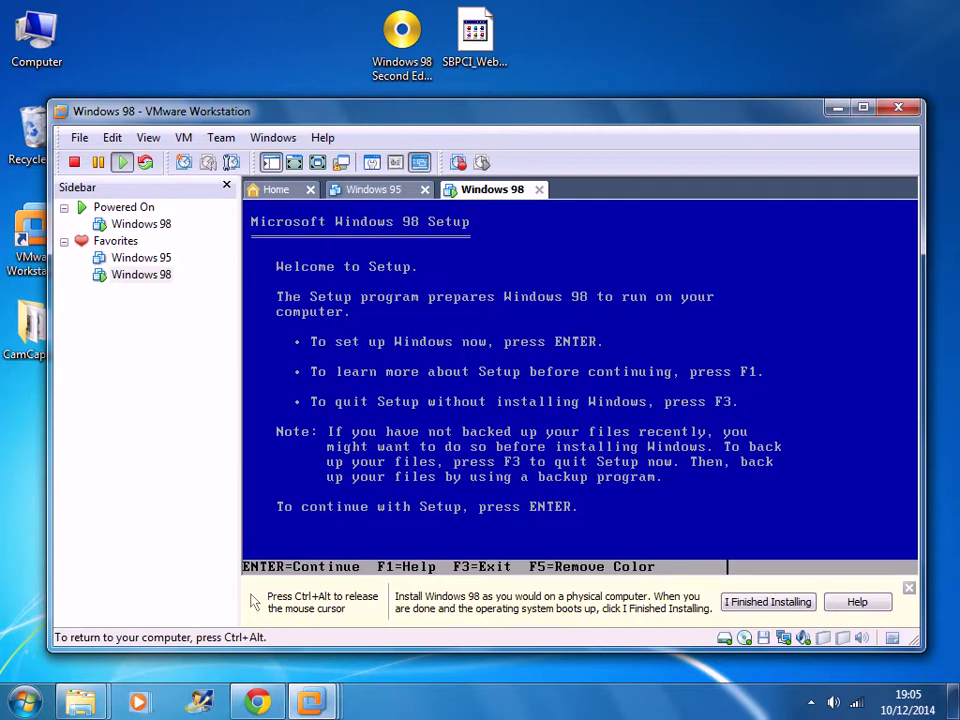
key("Return")
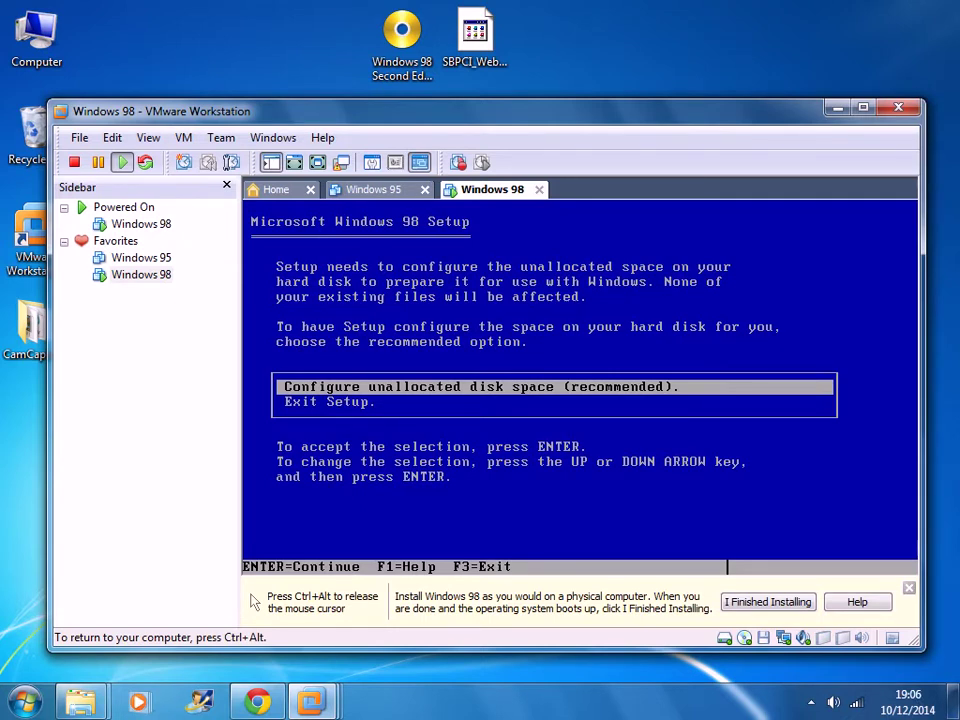
key("Return")
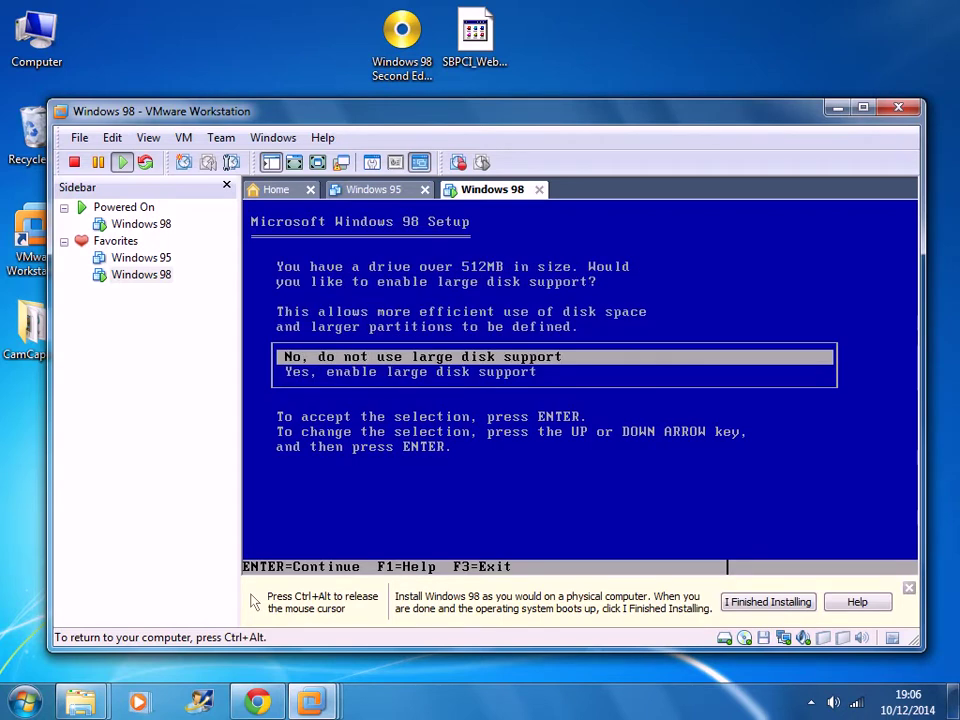
key("Down")
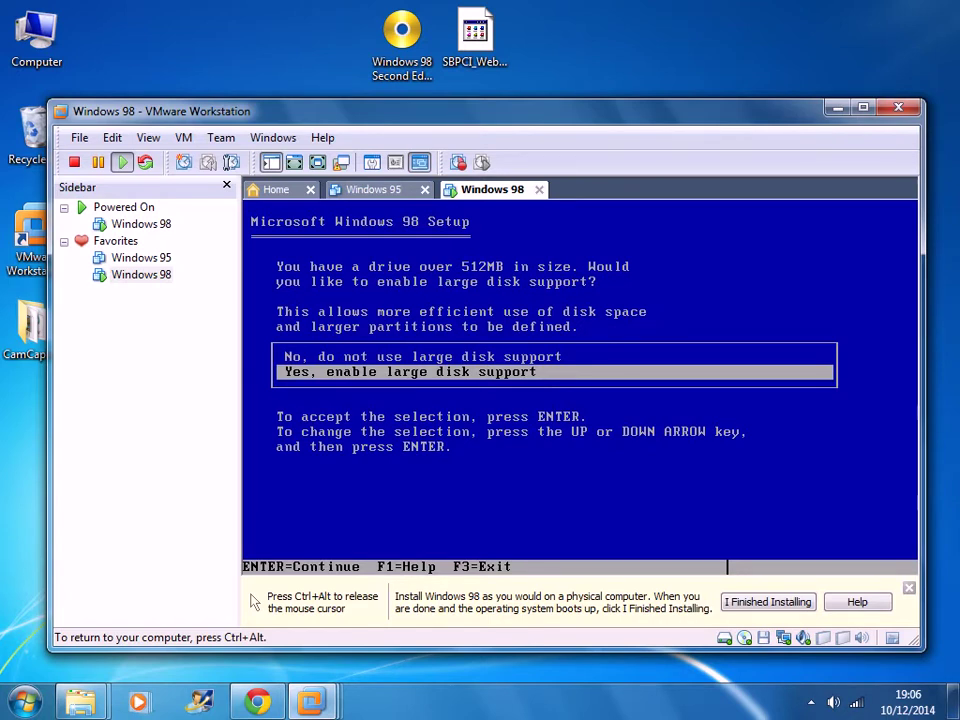
key("Return")
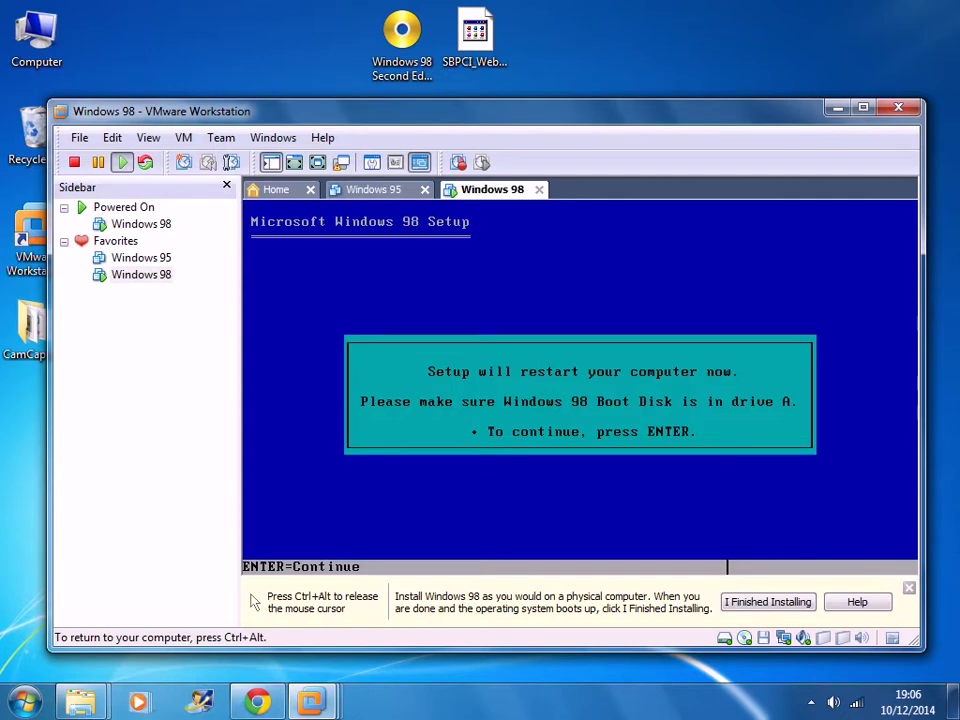
- Restart the VM, choose boot option 2 for the CD-ROM, and start Windows 98 Setup again
key("Return")
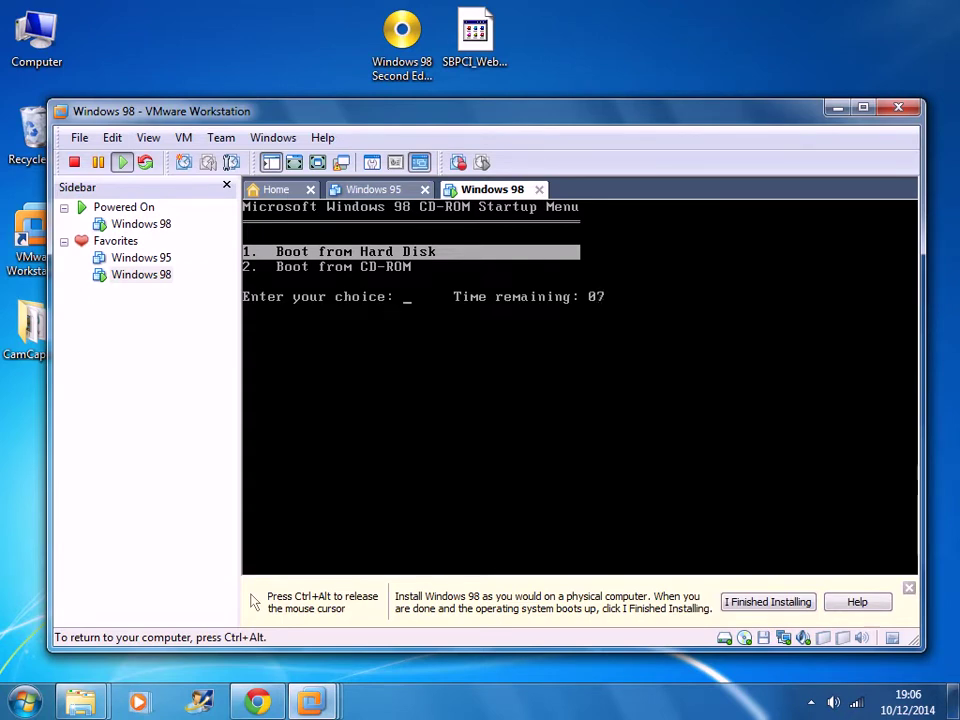
type("2")
key("Return")
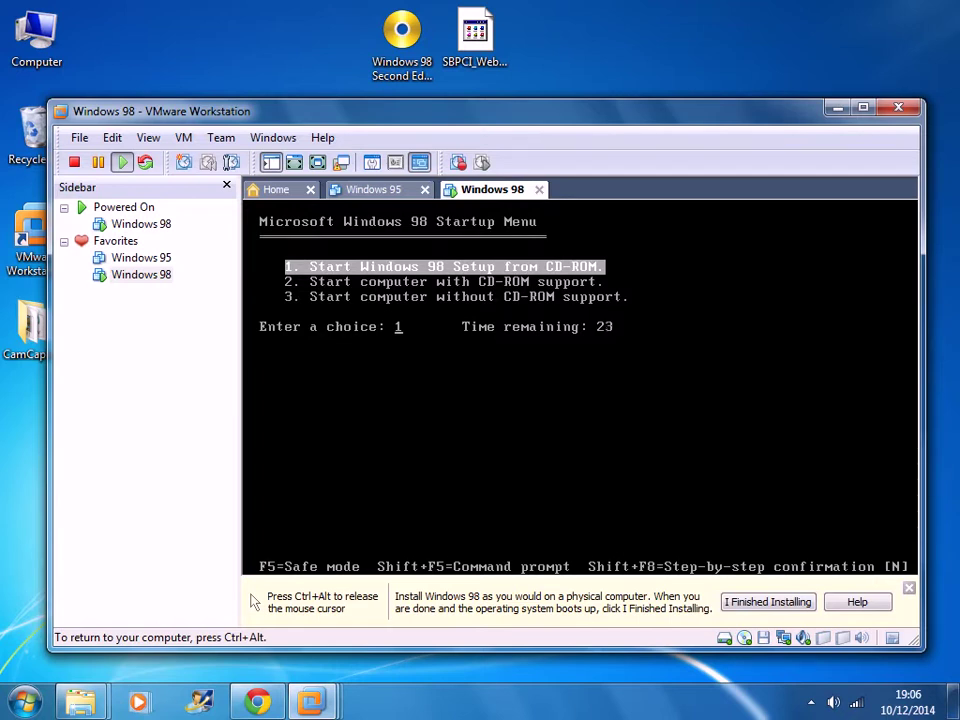
key("Return")
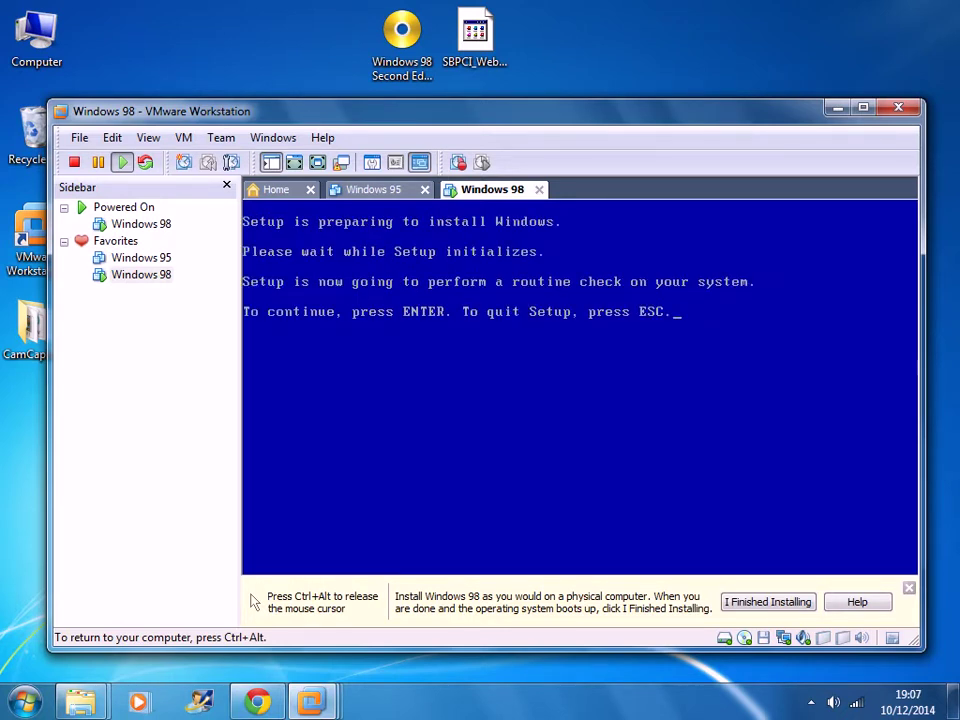
- Run the ScanDisk system check, then continue into the graphical Windows 98 Setup wizard
key("Return")
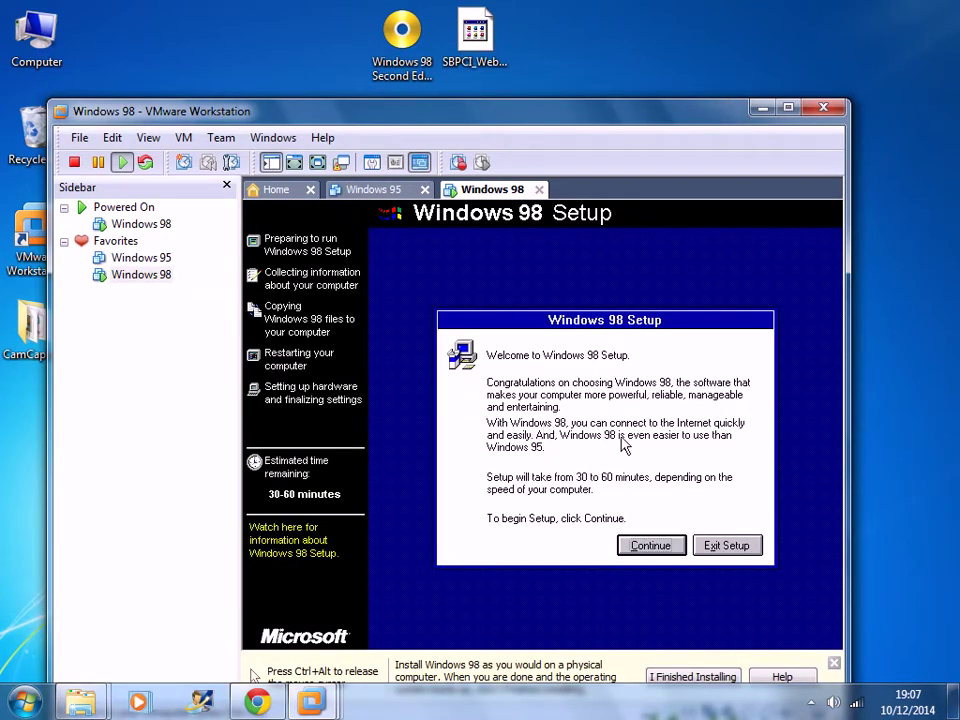
left_click(655, 549)
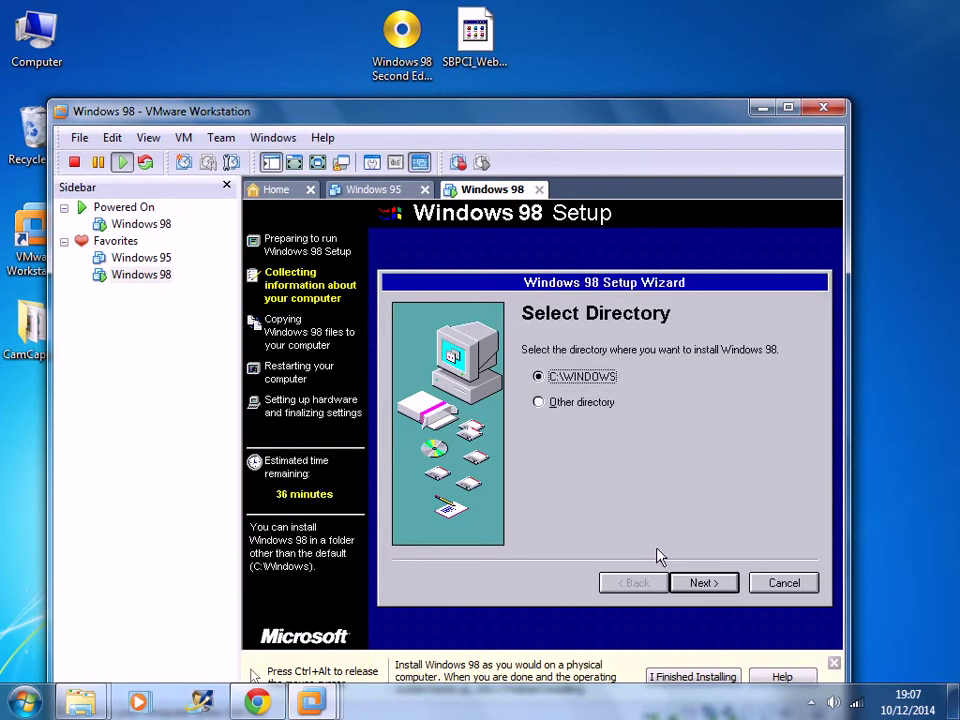
- Install into C:\WINDOWS with the Custom setup type, keeping the default components
left_click(724, 589)
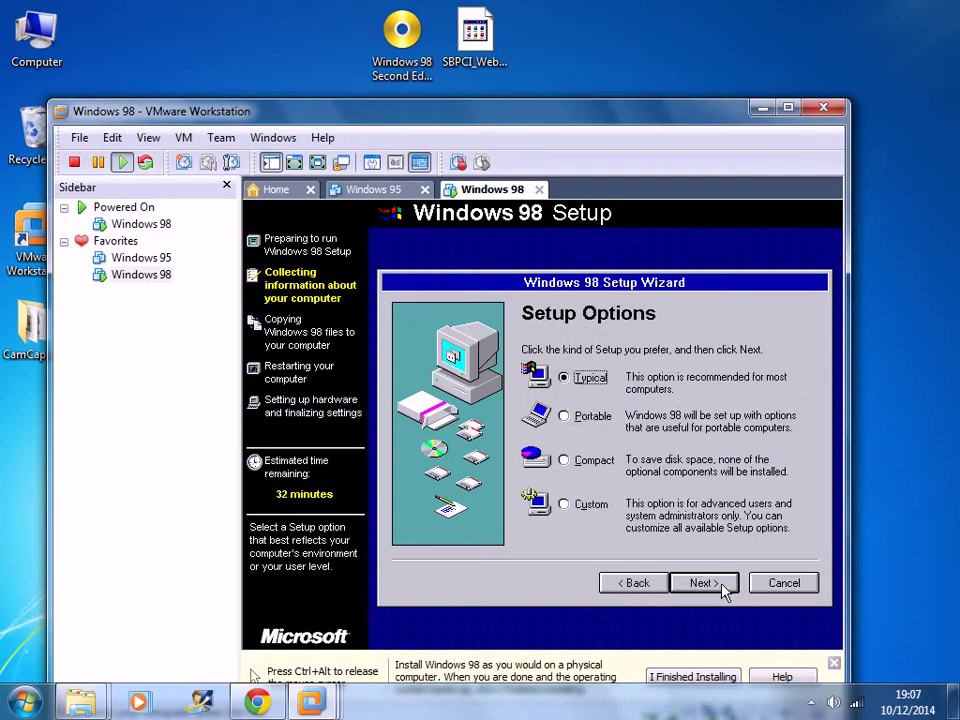
left_click(565, 505)
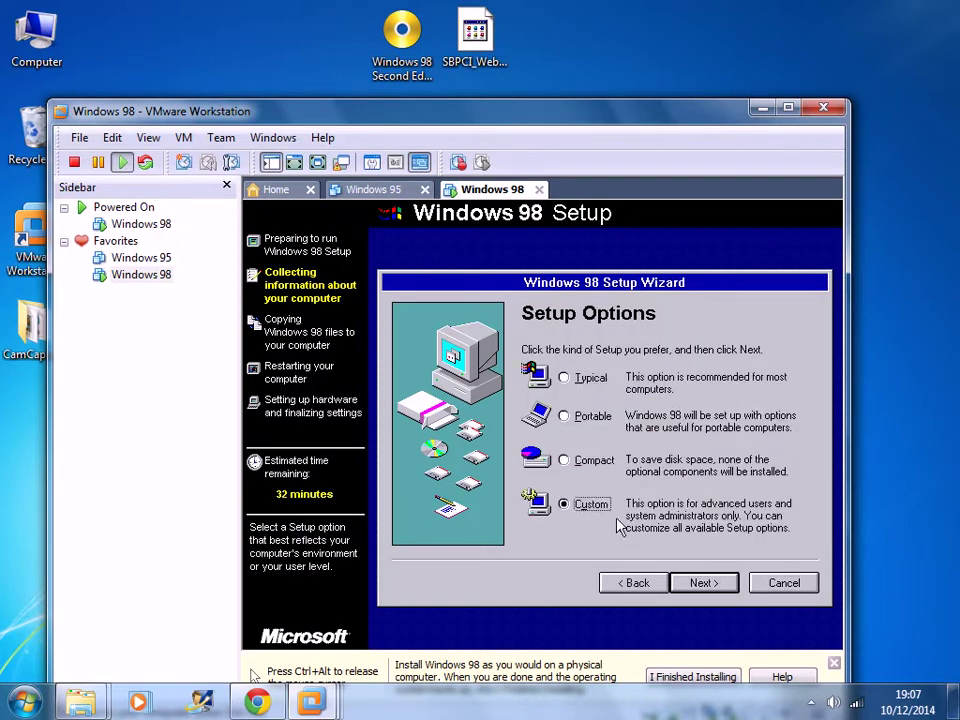
left_click(699, 580)
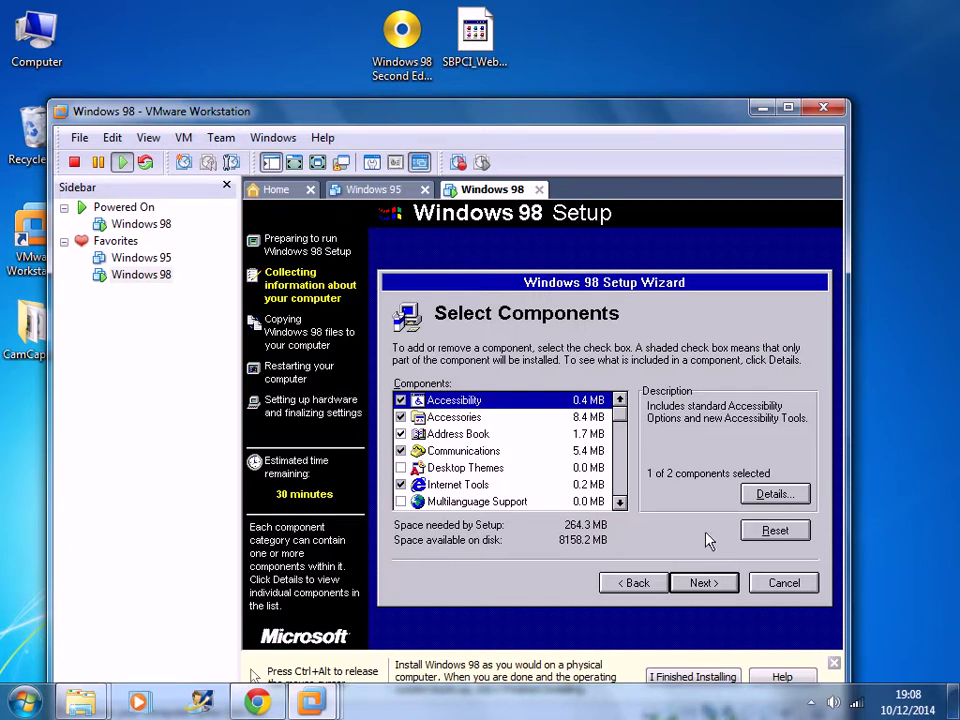
left_click(705, 583)
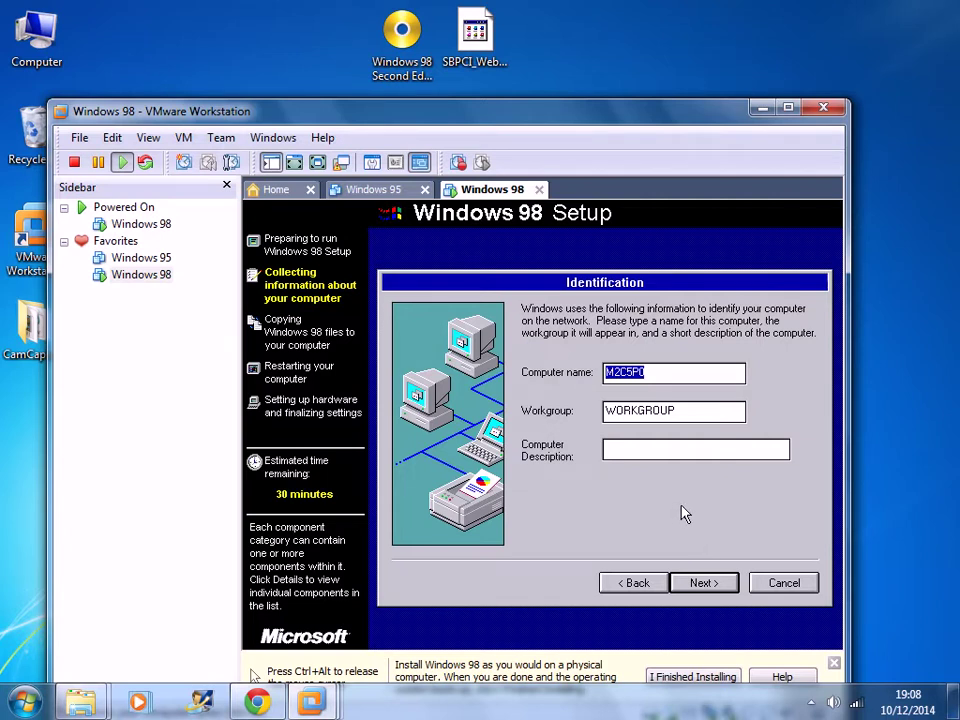
- Accept the computer identification and set the keyboard layout to British
left_click(705, 583)
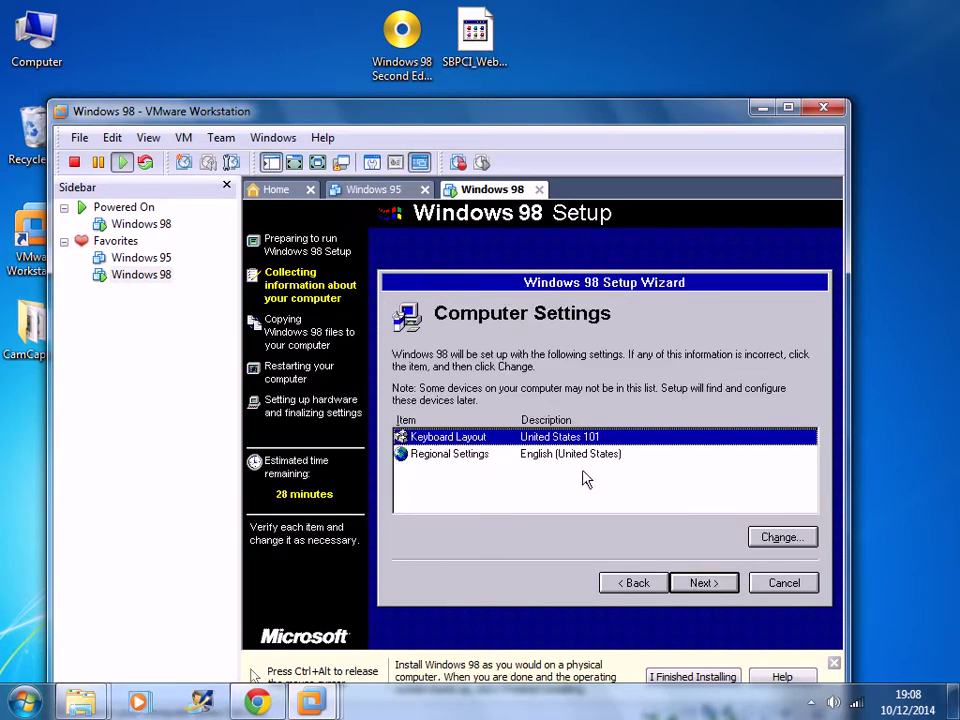
left_click(780, 538)
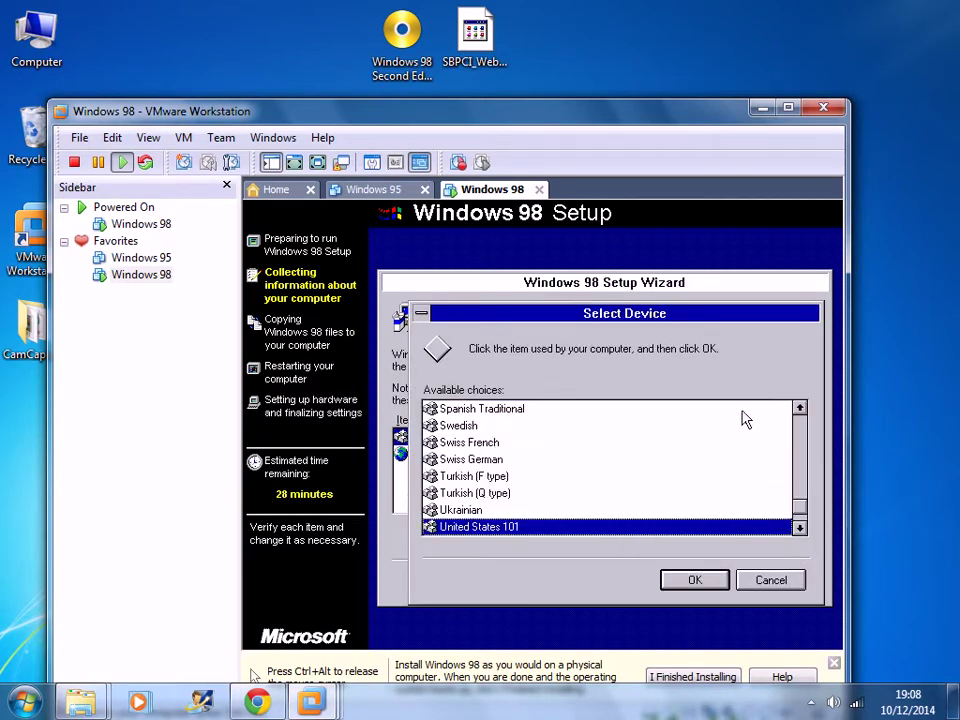
left_click(800, 424)
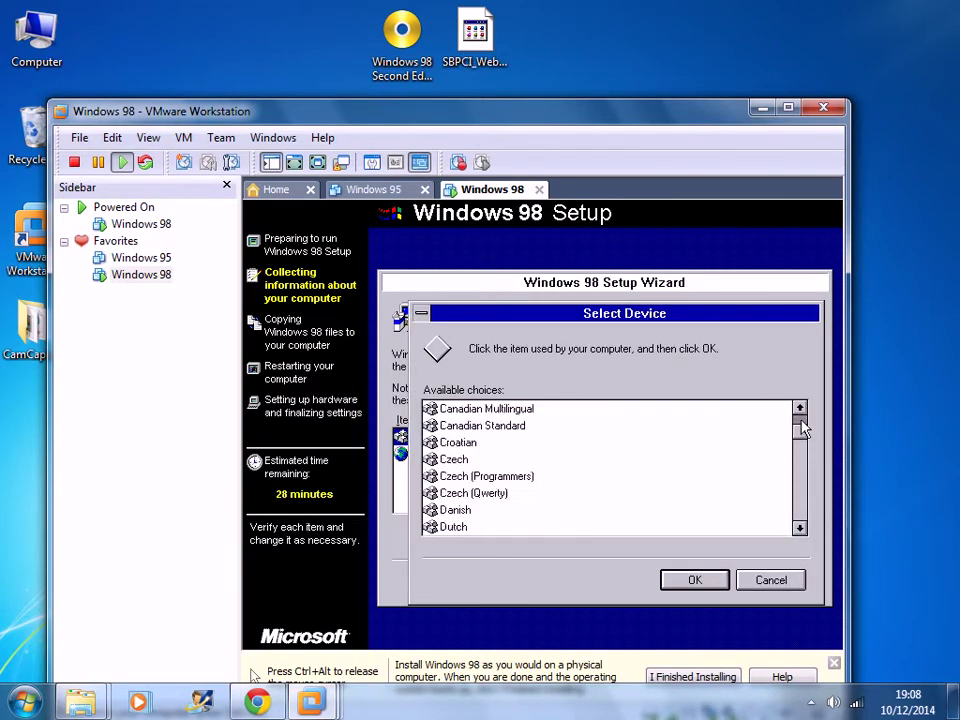
left_click(801, 420)
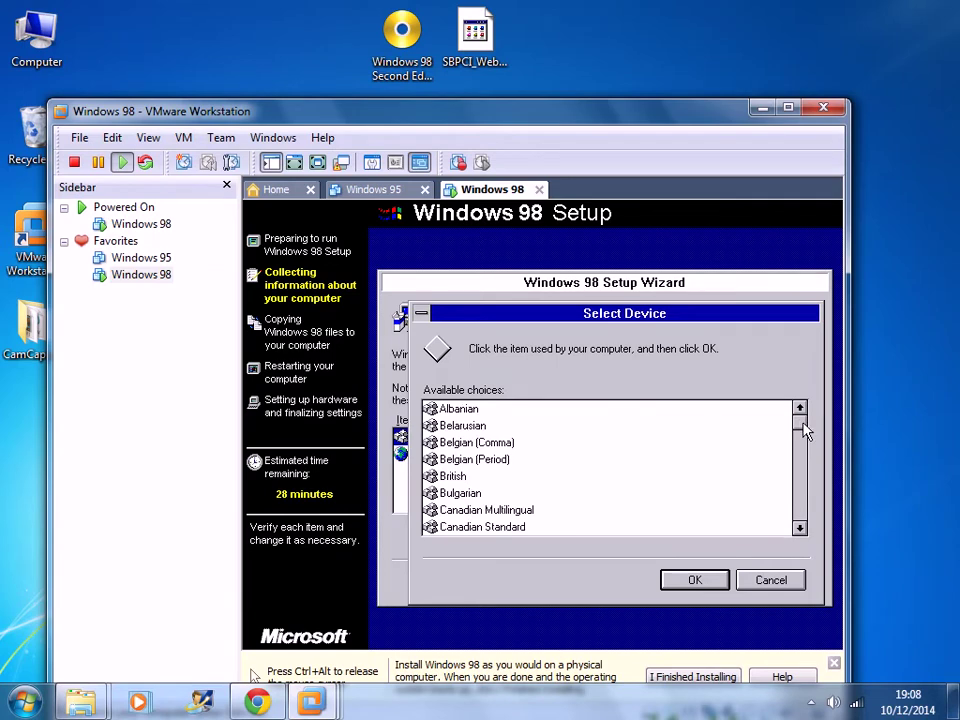
left_click(495, 476)
left_click(712, 582)
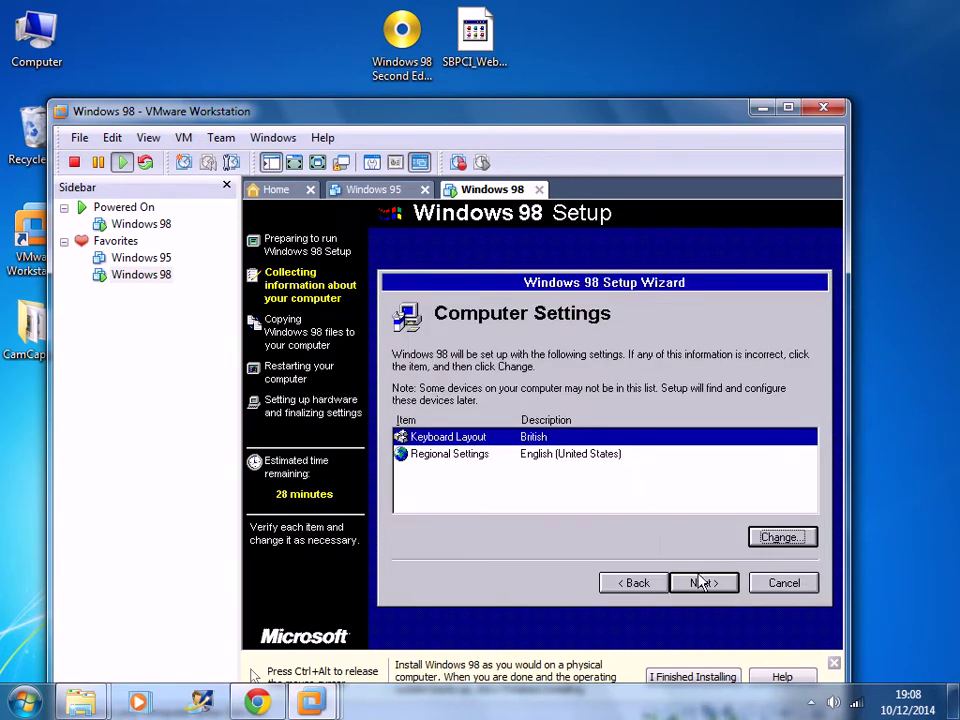
- Change the regional settings to English (British)
left_click(586, 456)
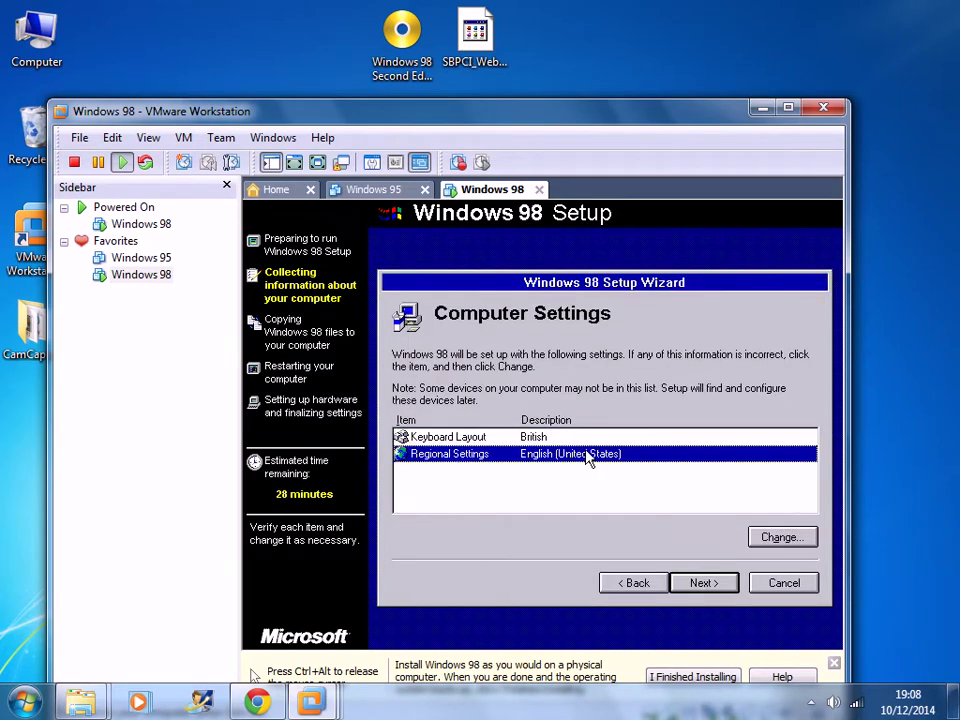
left_click(778, 540)
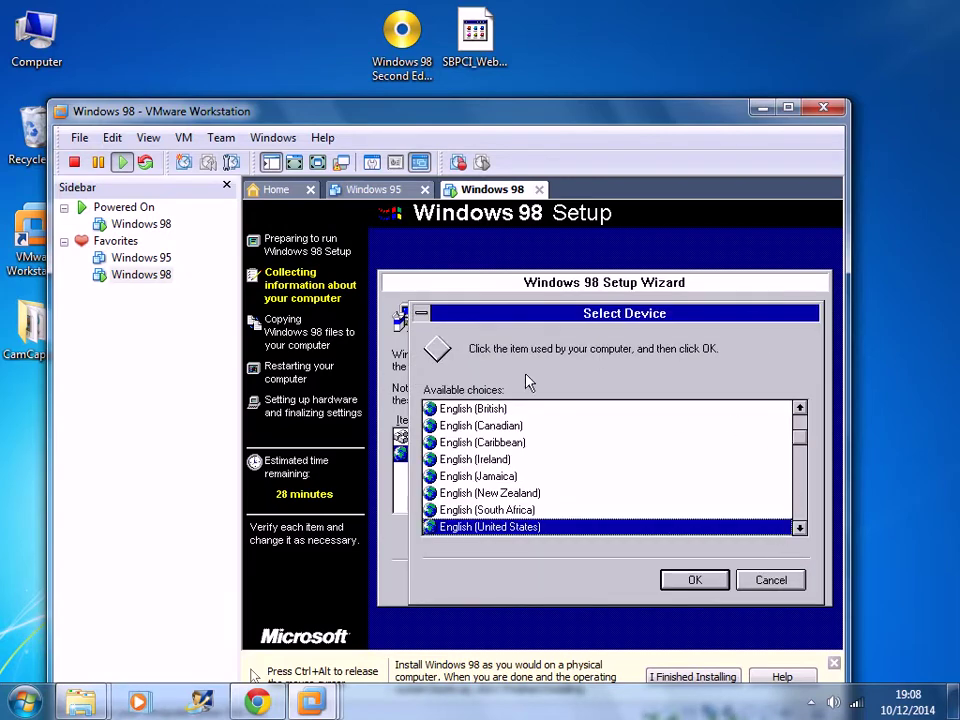
left_click(530, 409)
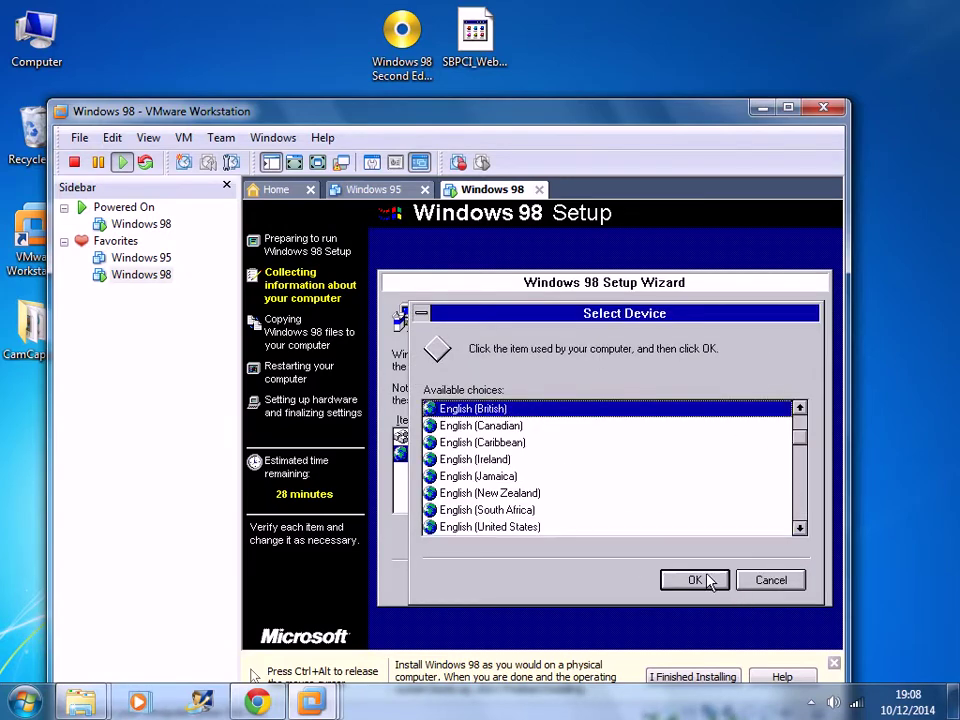
left_click(705, 581)
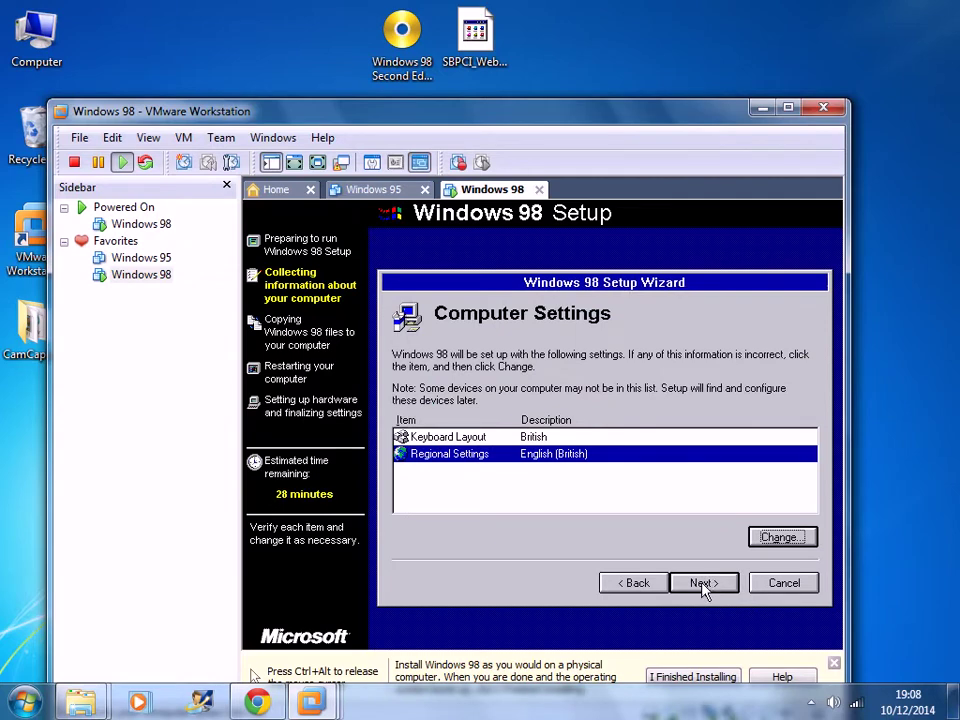
- Confirm computer settings, keep United Kingdom as location, and start copying the Windows 98 files
left_click(703, 584)
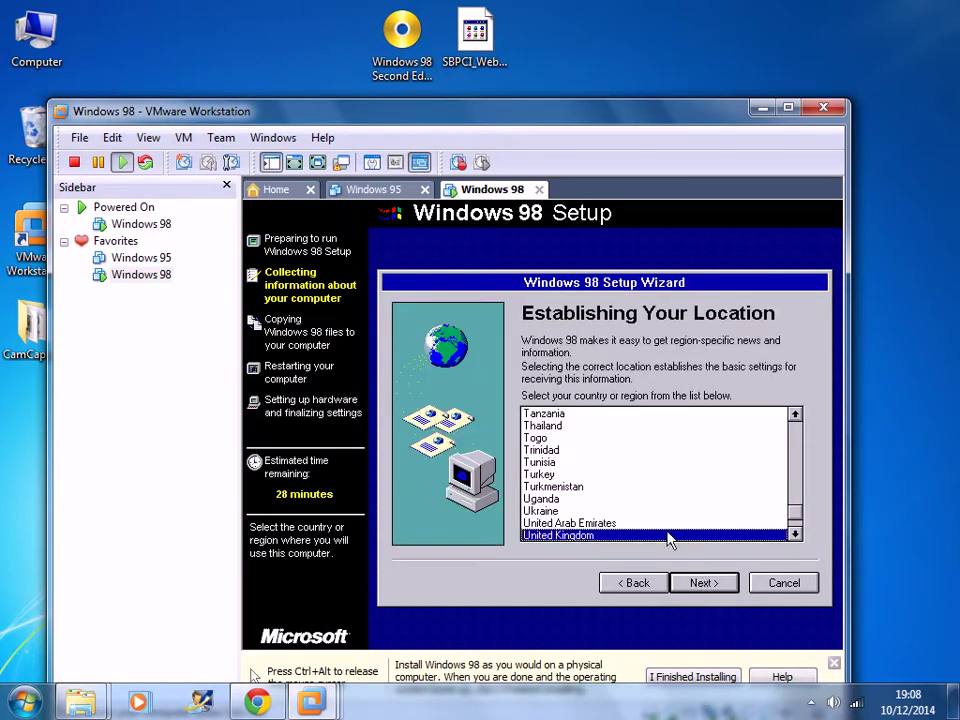
left_click(709, 589)
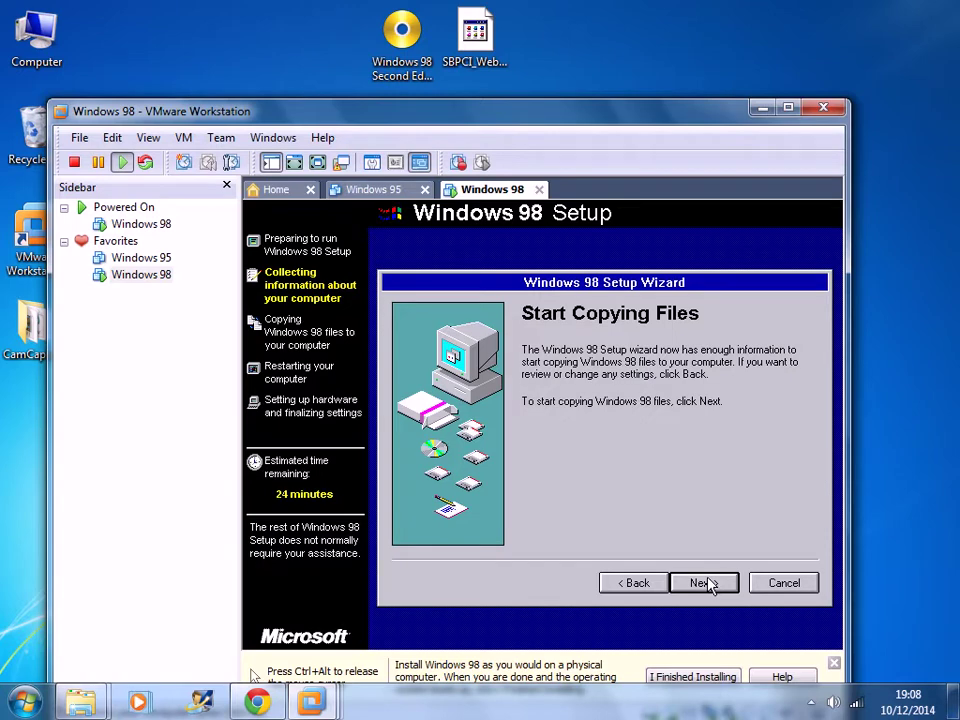
left_click(707, 583)
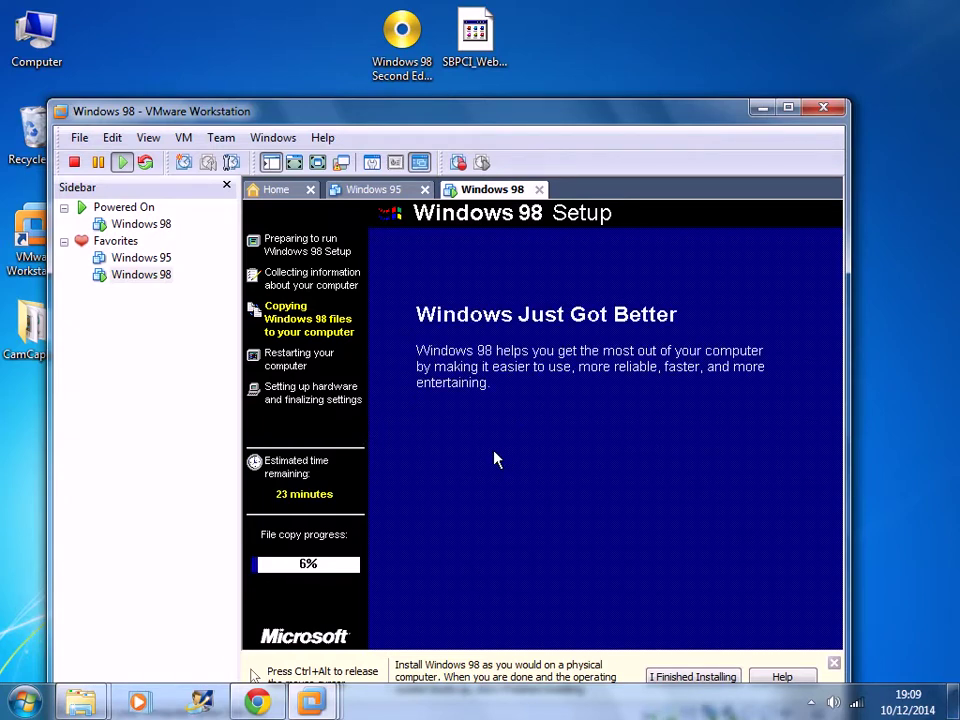
- Release the mouse, drag the VMware window up above the taskbar, and return input to the VM
key("ctrl+alt")
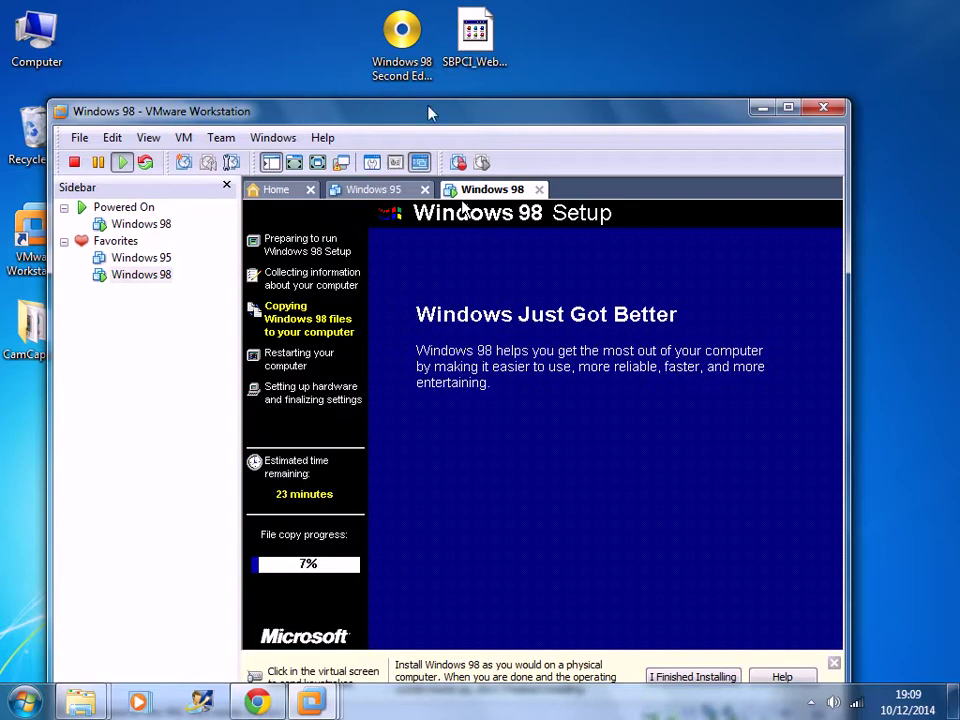
left_click_drag(432, 121, 446, 64)
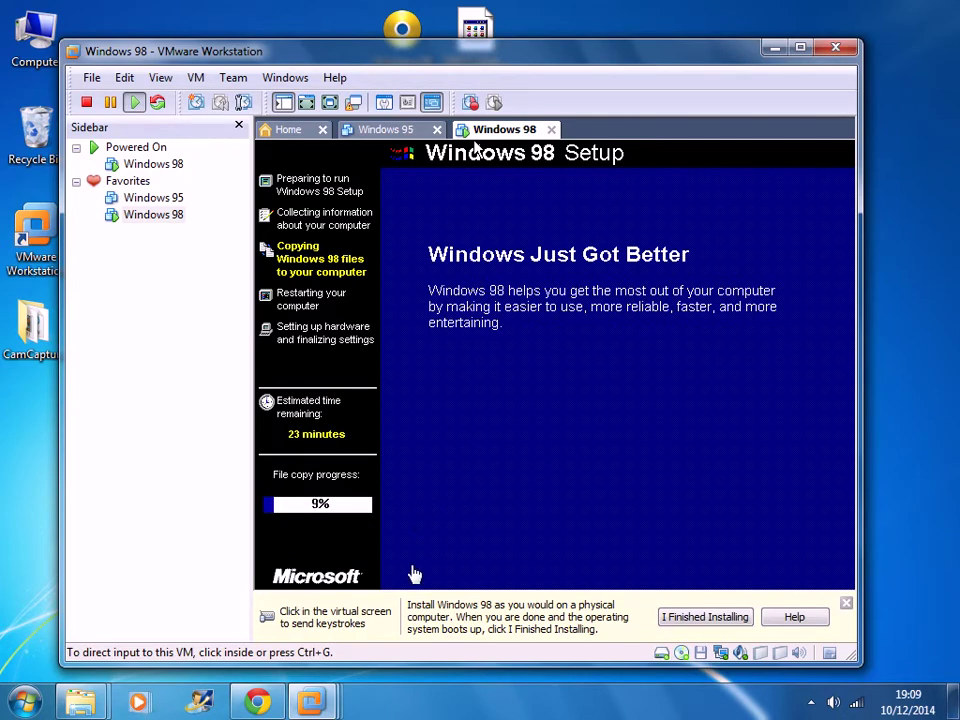
left_click(412, 573)
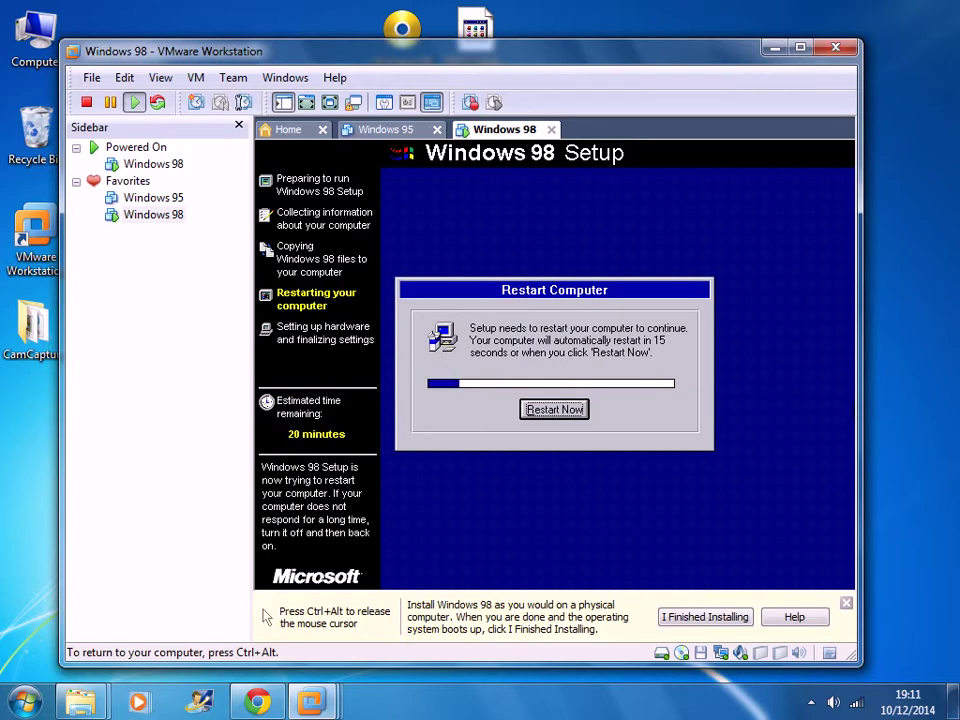
- Restart now, enter the user's name and company, and accept the license agreement
left_click(556, 412)
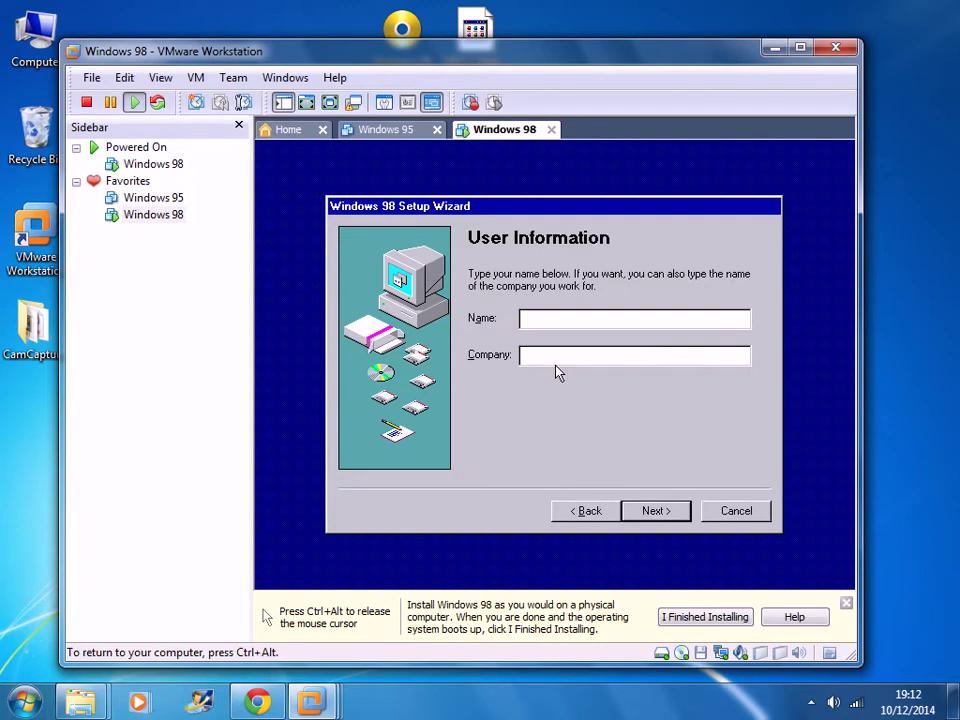
type("David")
key("Tab")
type("Pe")
left_click(660, 510)
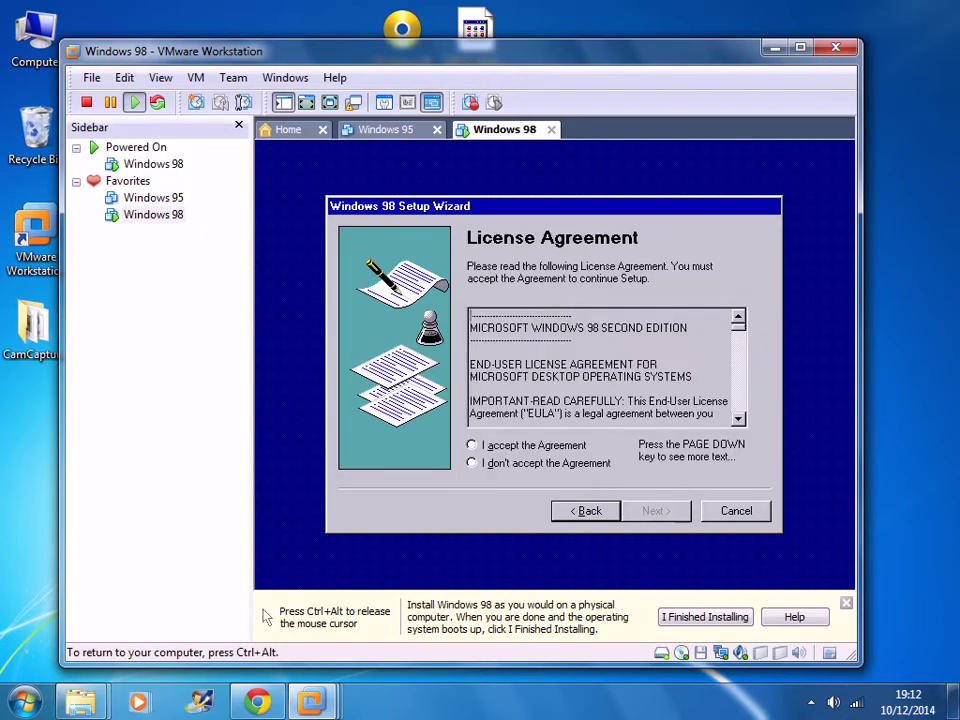
left_click(560, 446)
left_click(672, 511)
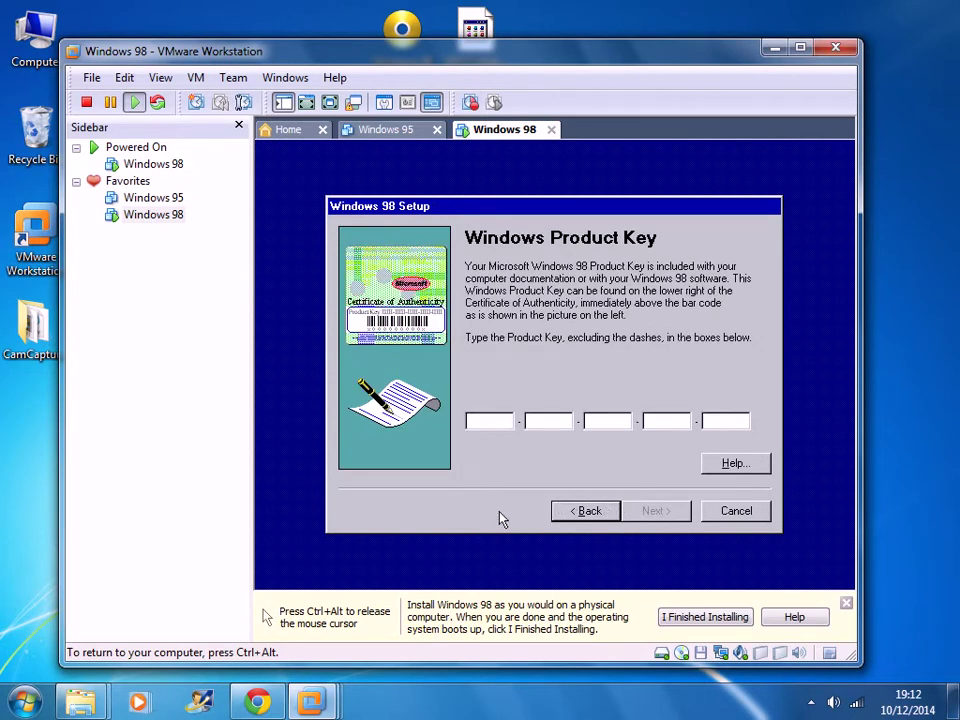
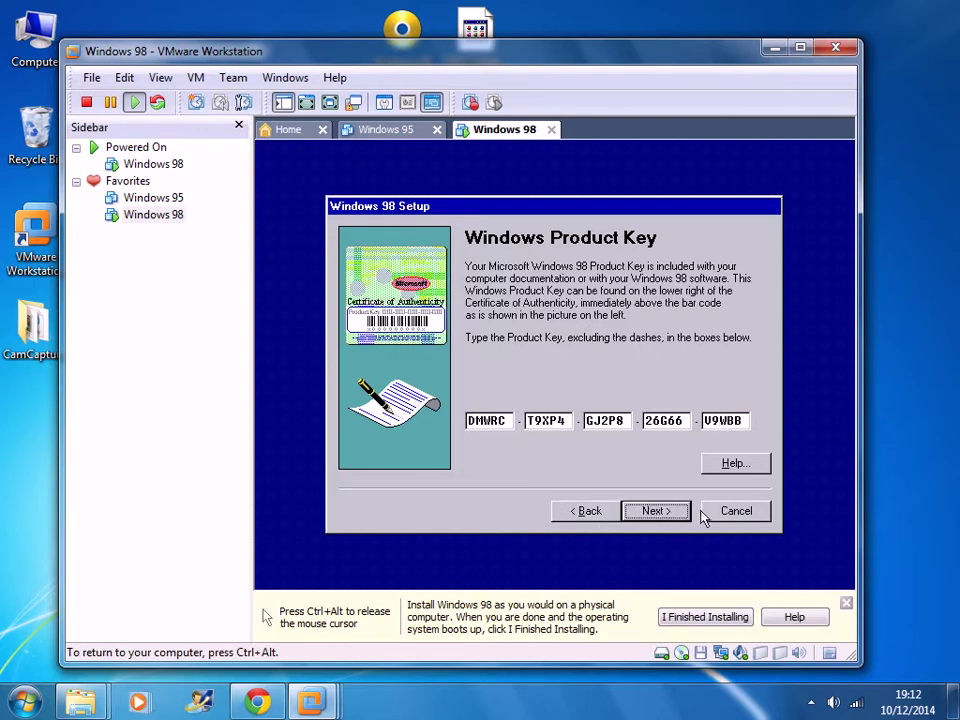
- Enter the Windows 98 product key into the five boxes and continue
left_click(647, 514)
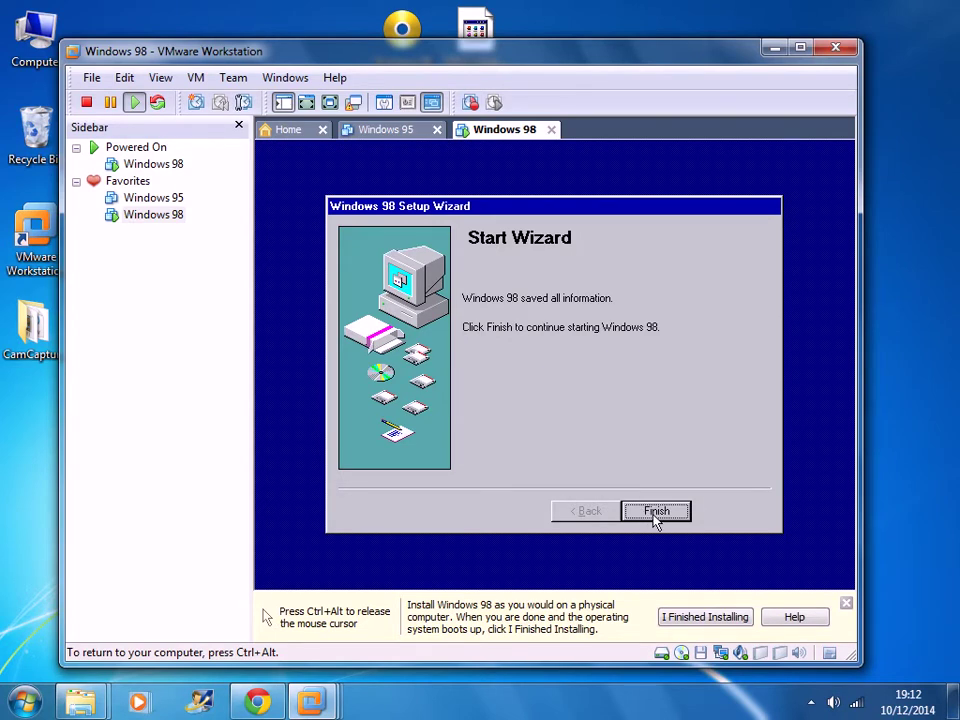
- Finish the Start Wizard so Setup proceeds to hardware detection
left_click(655, 517)
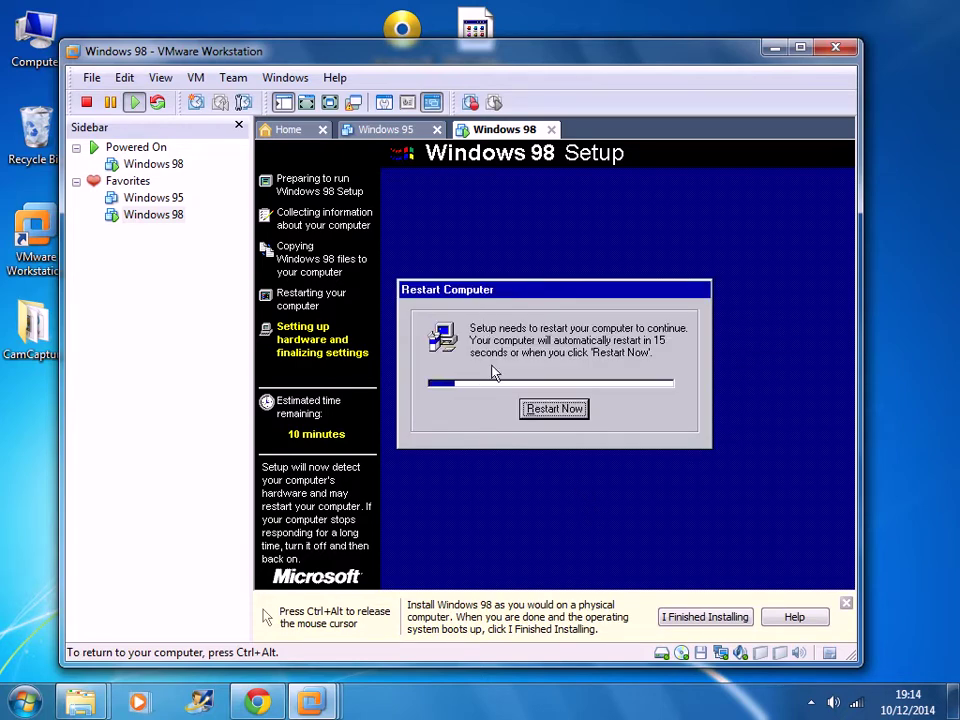
- Restart Windows 98 now so Setup resumes with hardware setup
left_click(564, 411)
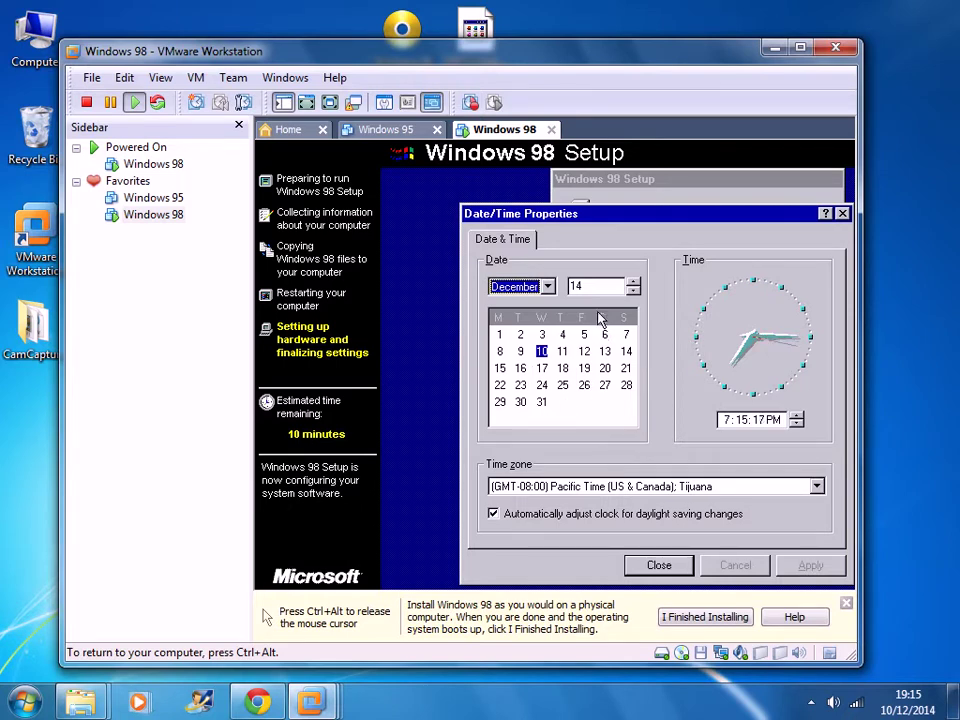
- Set the time zone to (GMT) Greenwich Mean Time, apply it and confirm Date/Time Properties
left_click(754, 487)
scroll(630, 410, "down", 3)
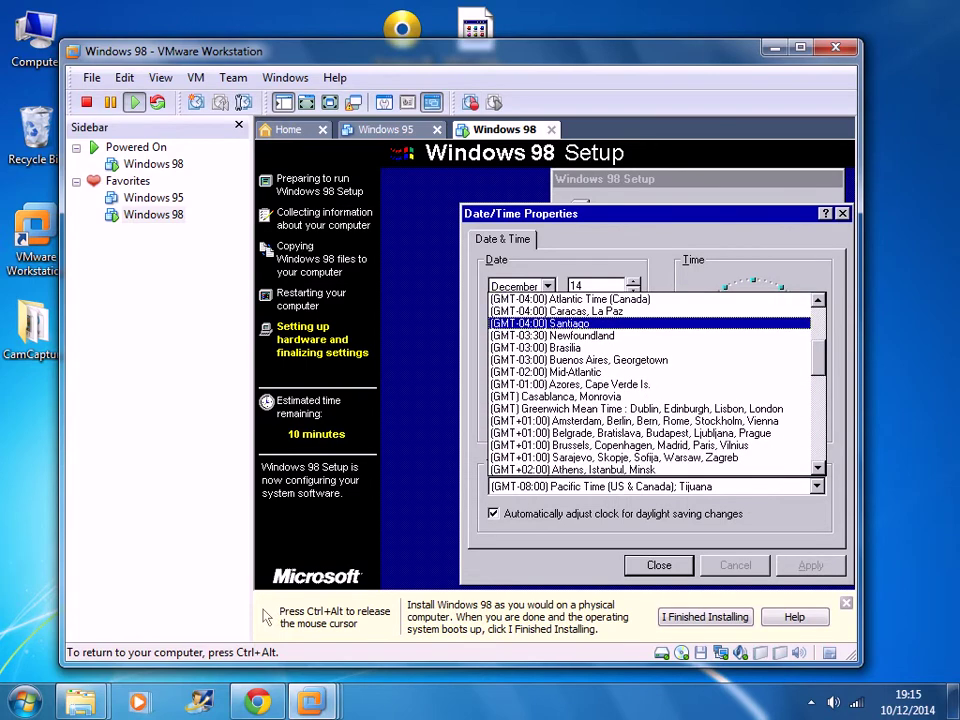
left_click(630, 410)
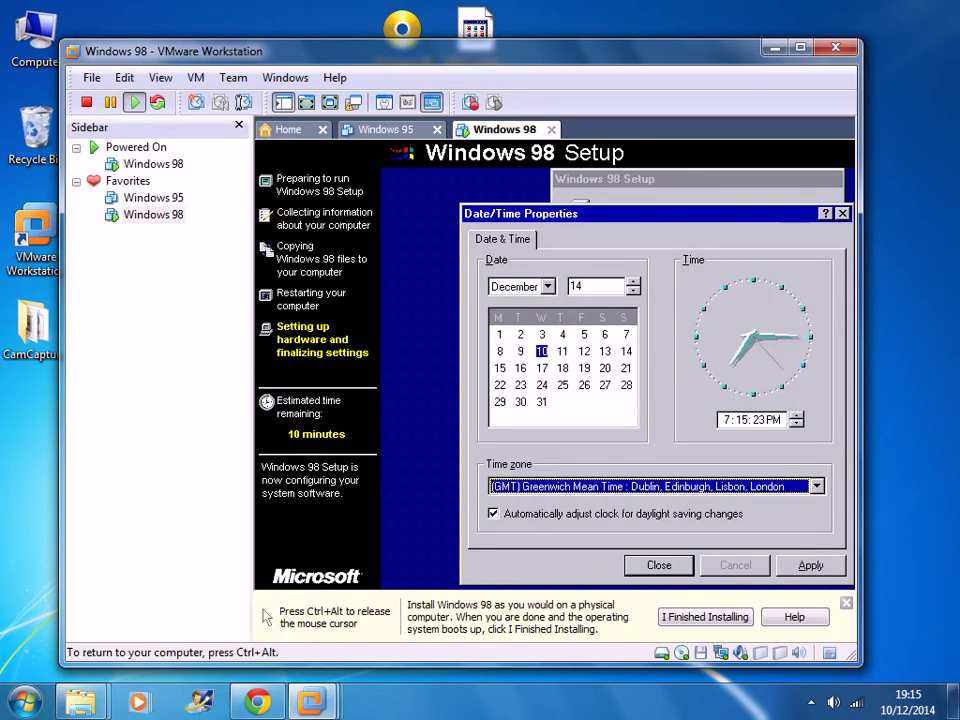
left_click(811, 567)
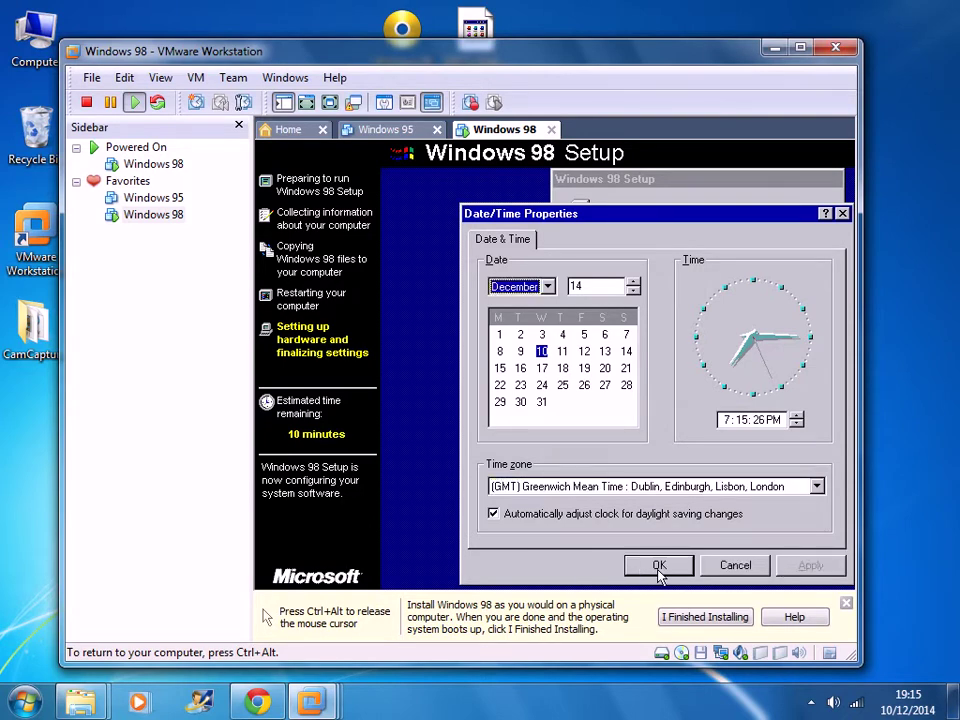
left_click(658, 567)
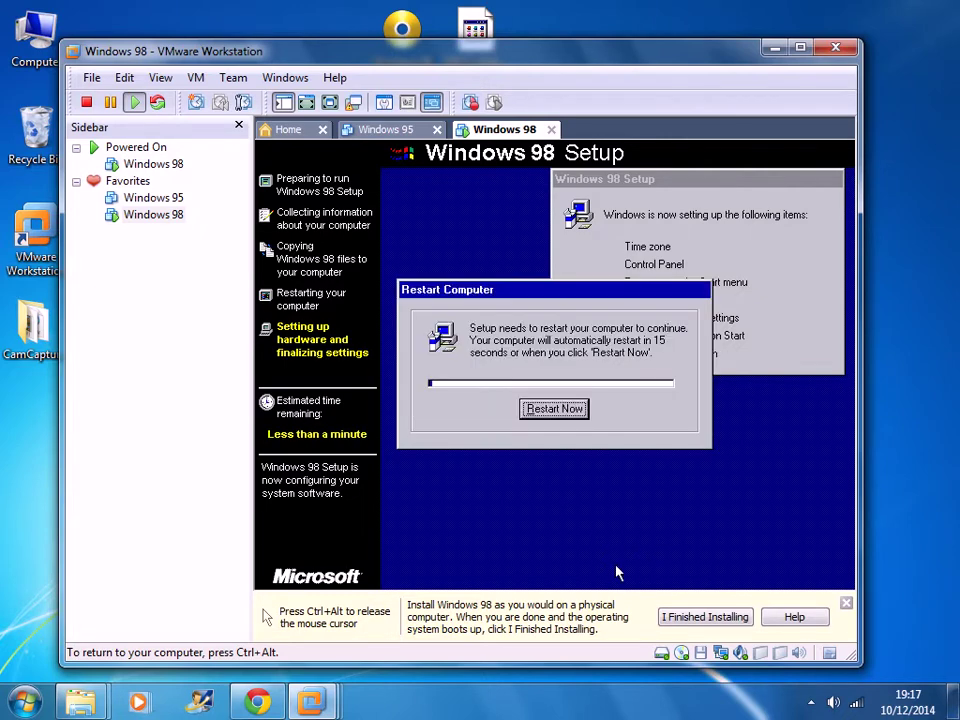
- Restart the Windows 98 guest from the Restart Computer dialog
left_click(553, 410)
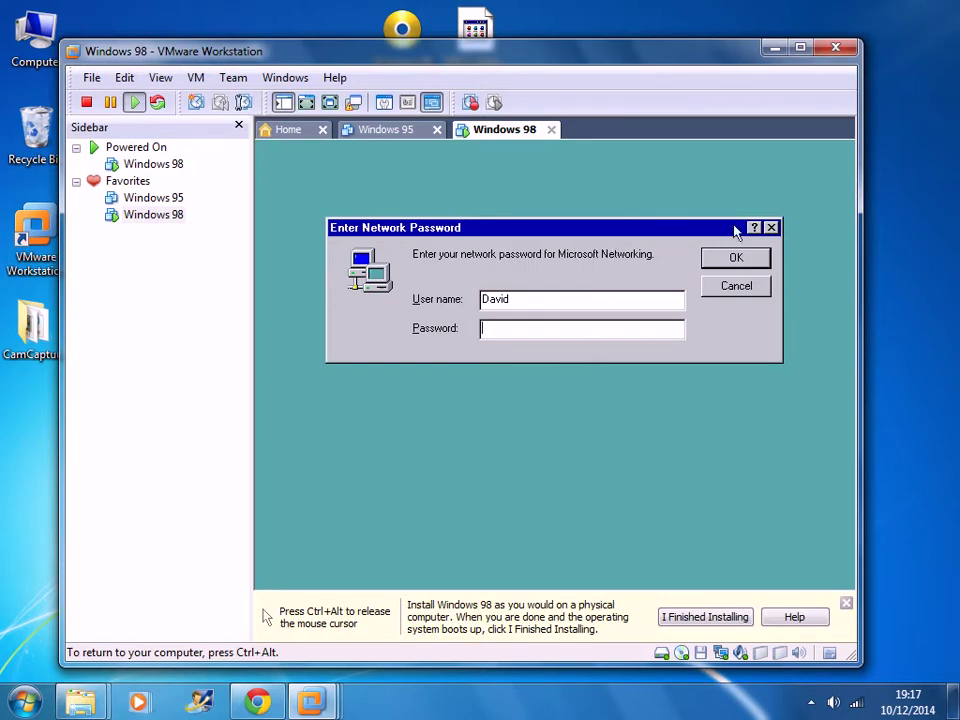
- Accept the Microsoft Networking logon with a blank password
left_click(736, 259)
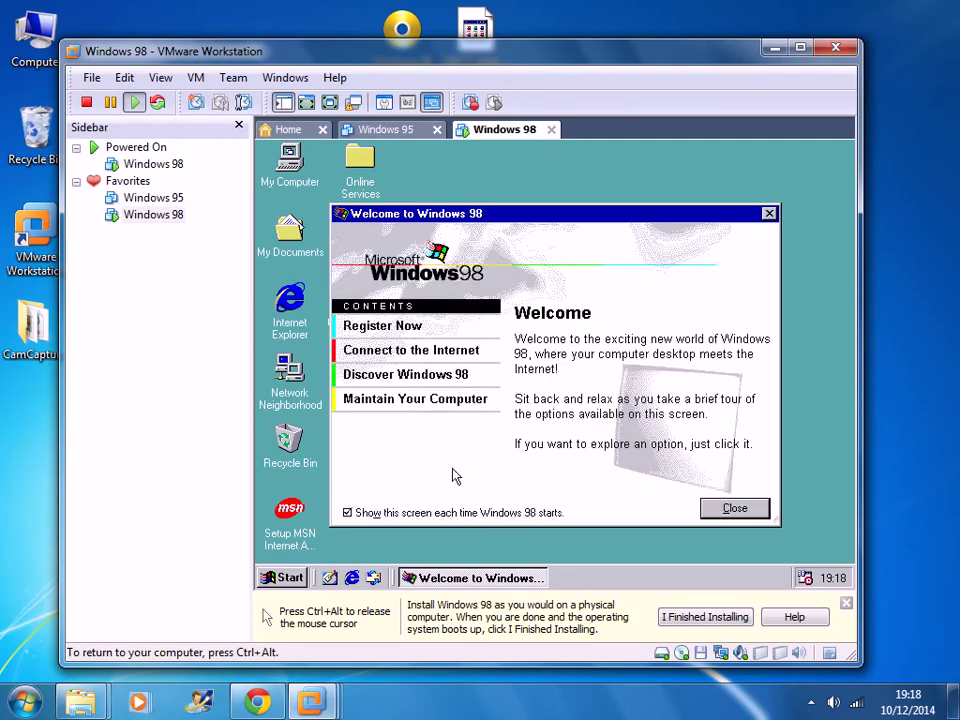
- Turn off the welcome screen at startup, close it, and select My Computer on the desktop
left_click(349, 513)
left_click(729, 510)
left_click(735, 512)
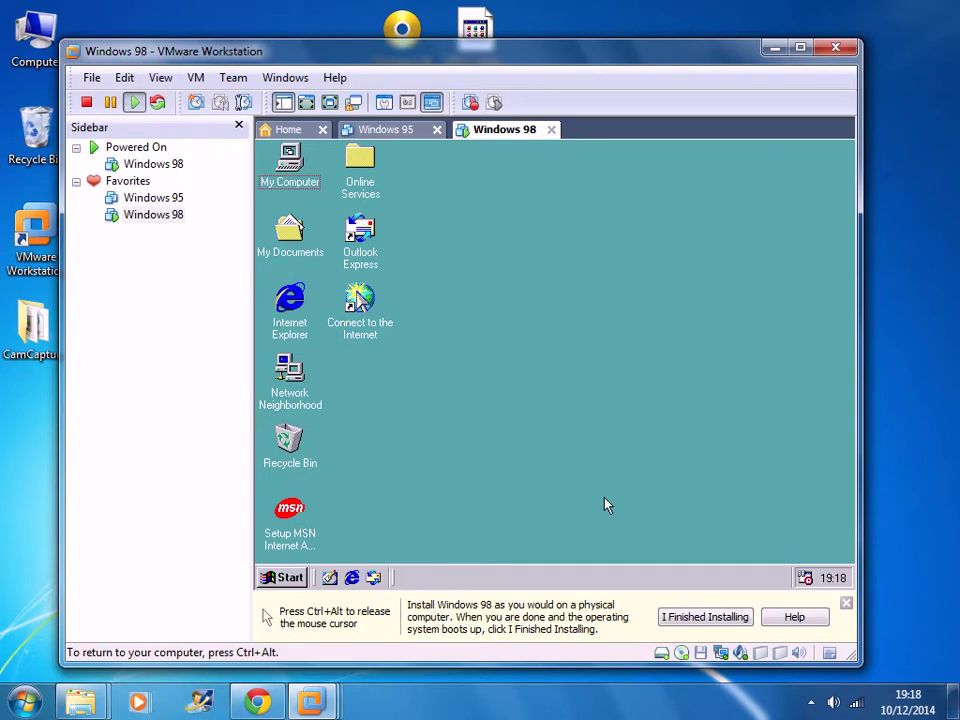
left_click(290, 165)
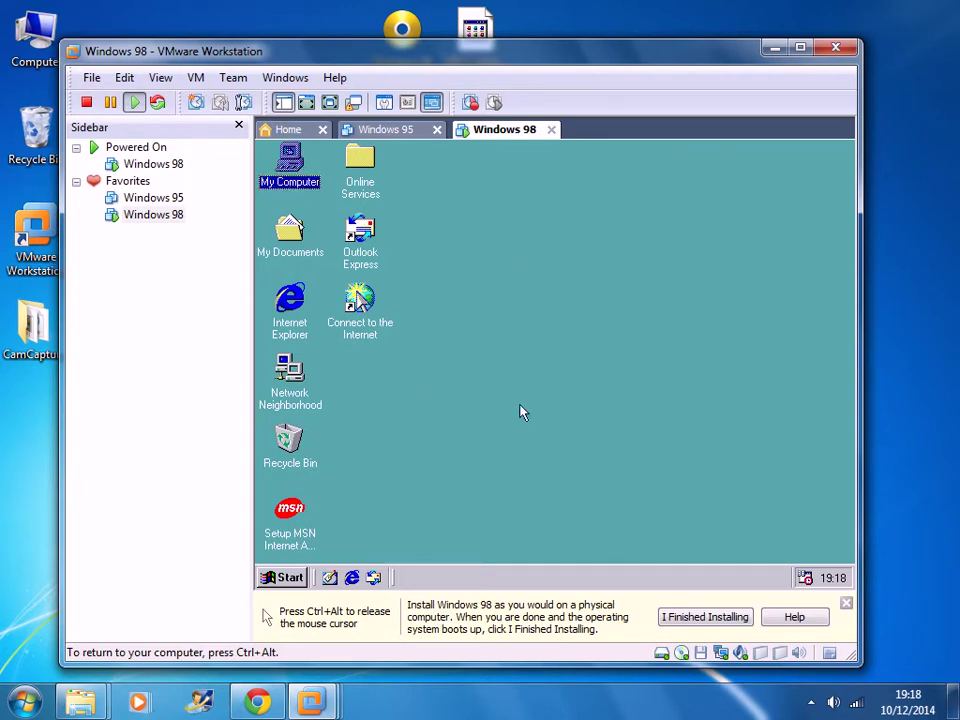
- Switch the CD/DVD (IDE) drive from the ISO image to physical drive D:
key("ctrl+alt")
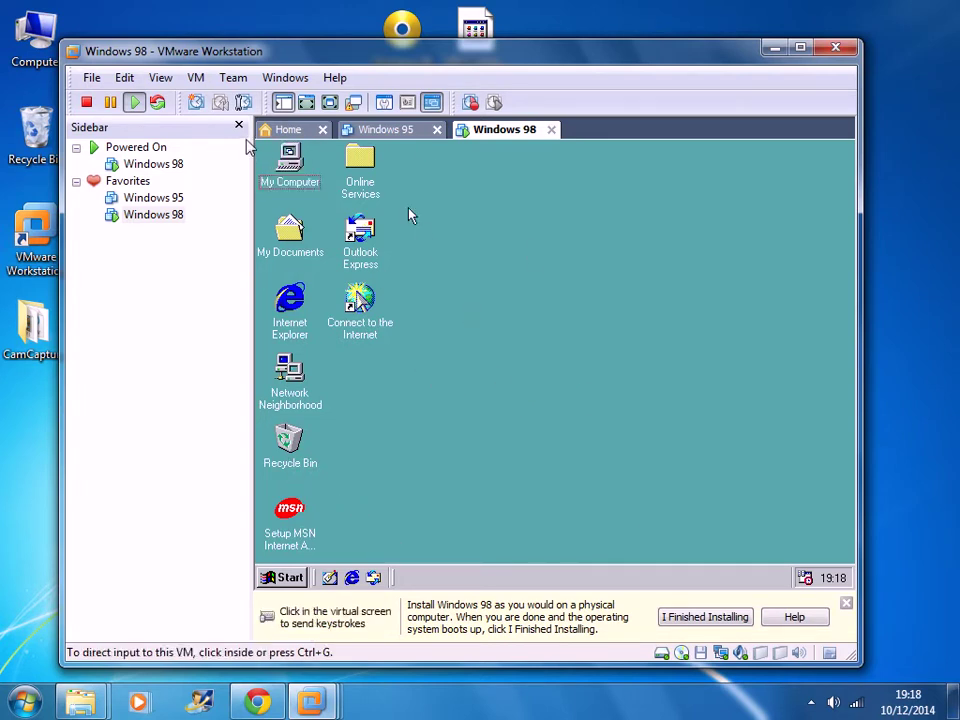
left_click(197, 78)
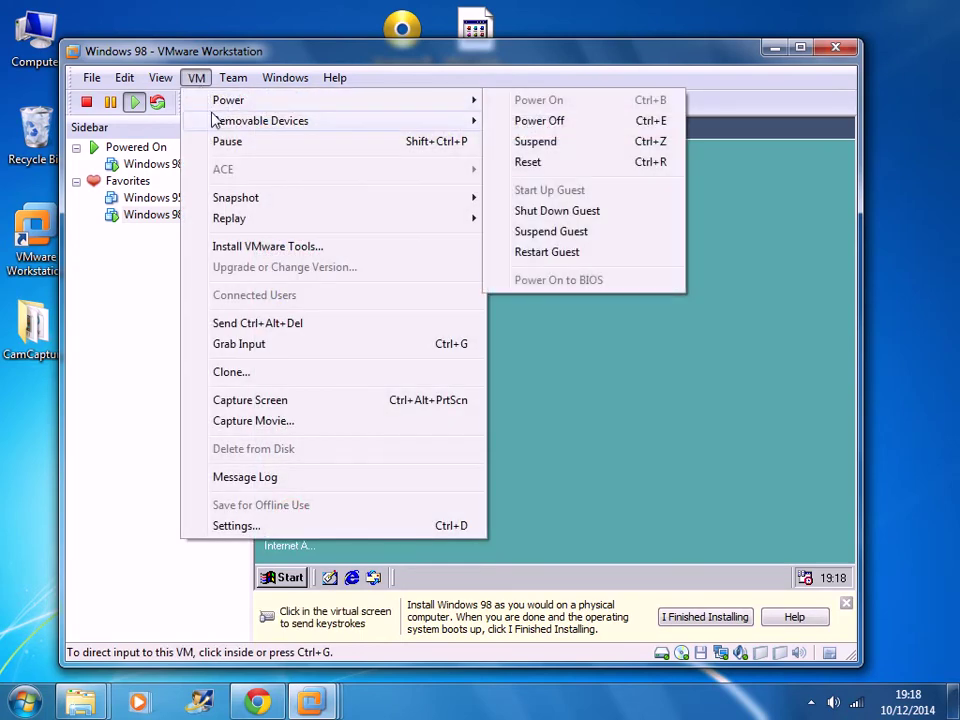
mouse_move(230, 122)
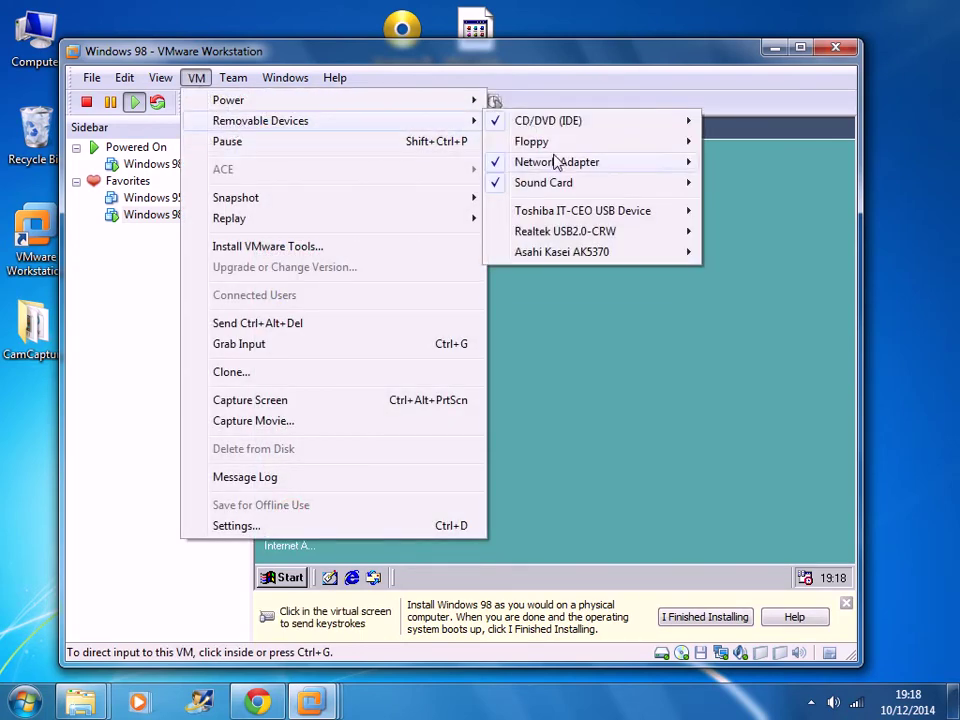
mouse_move(560, 122)
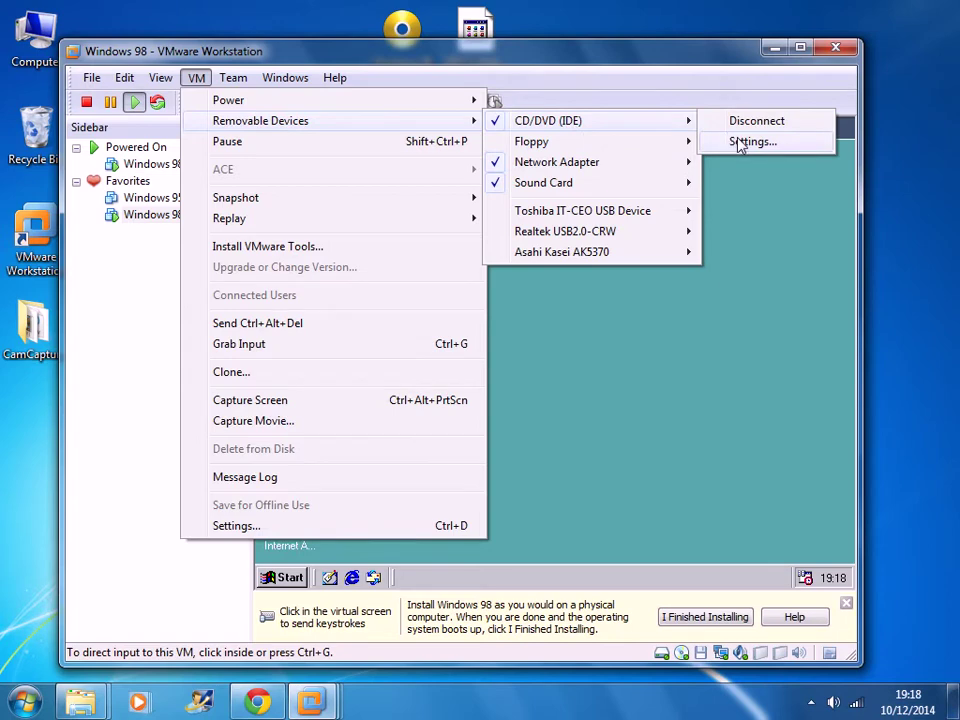
left_click(738, 143)
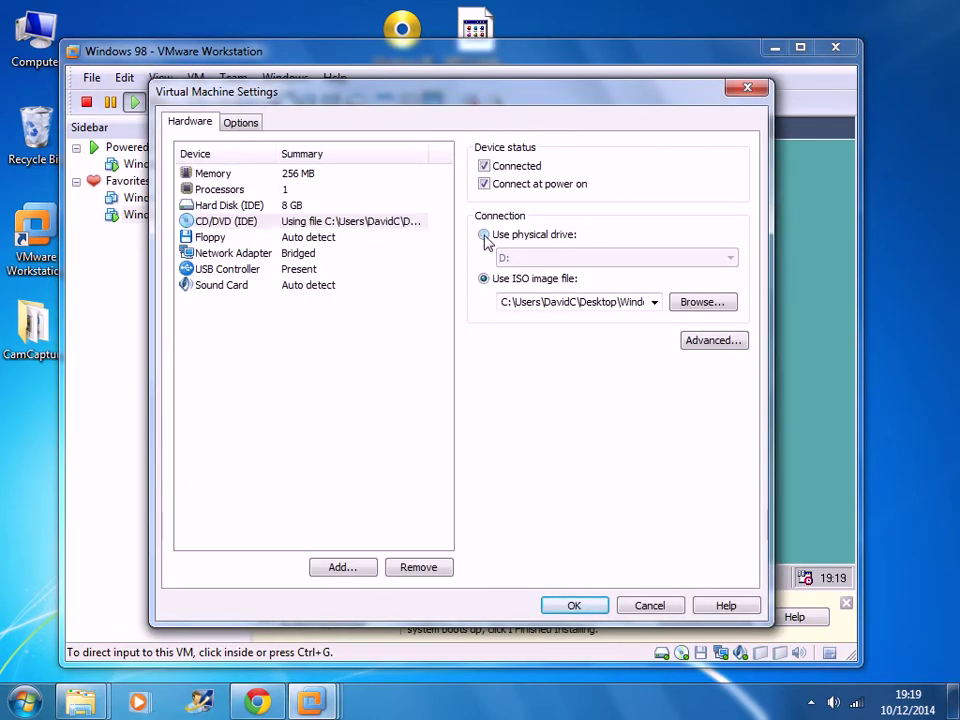
left_click(484, 236)
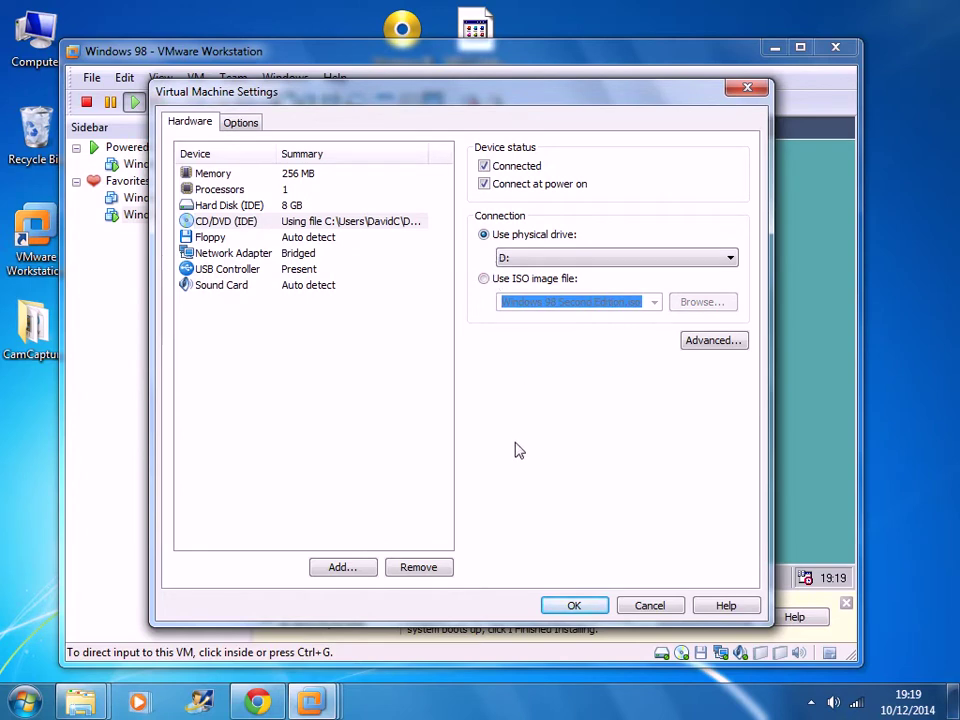
left_click(574, 606)
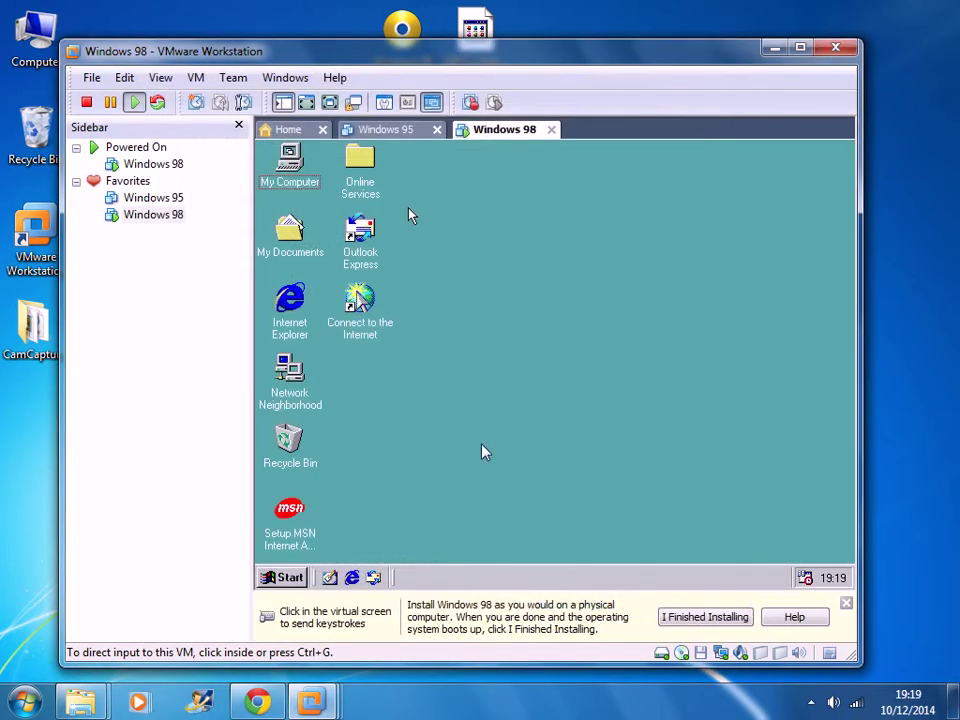
left_click(484, 450)
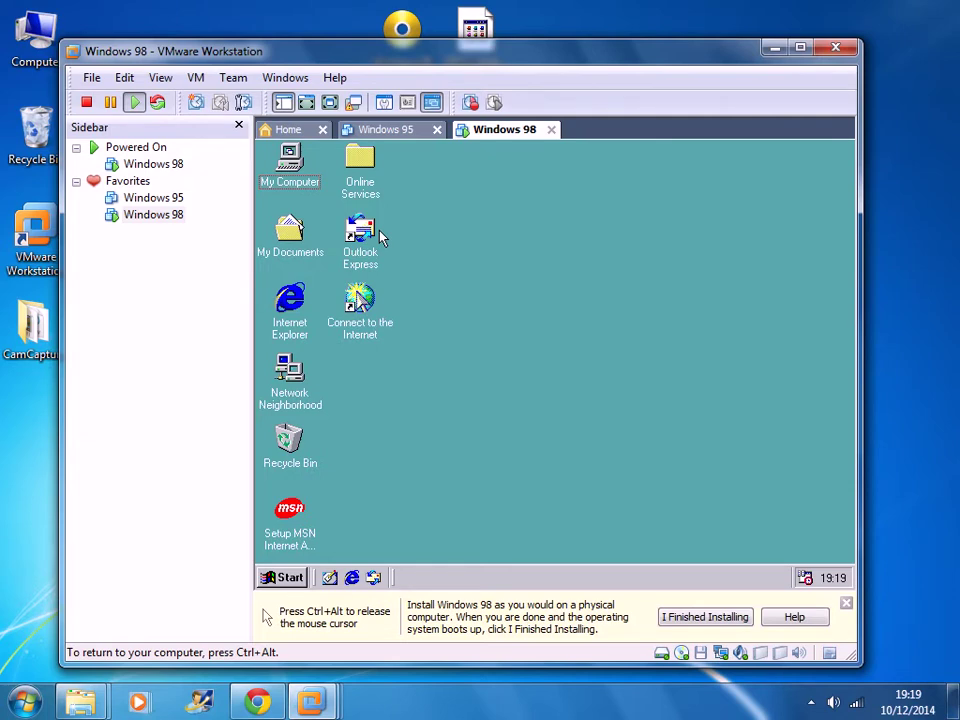
key("ctrl+alt")
left_click(197, 78)
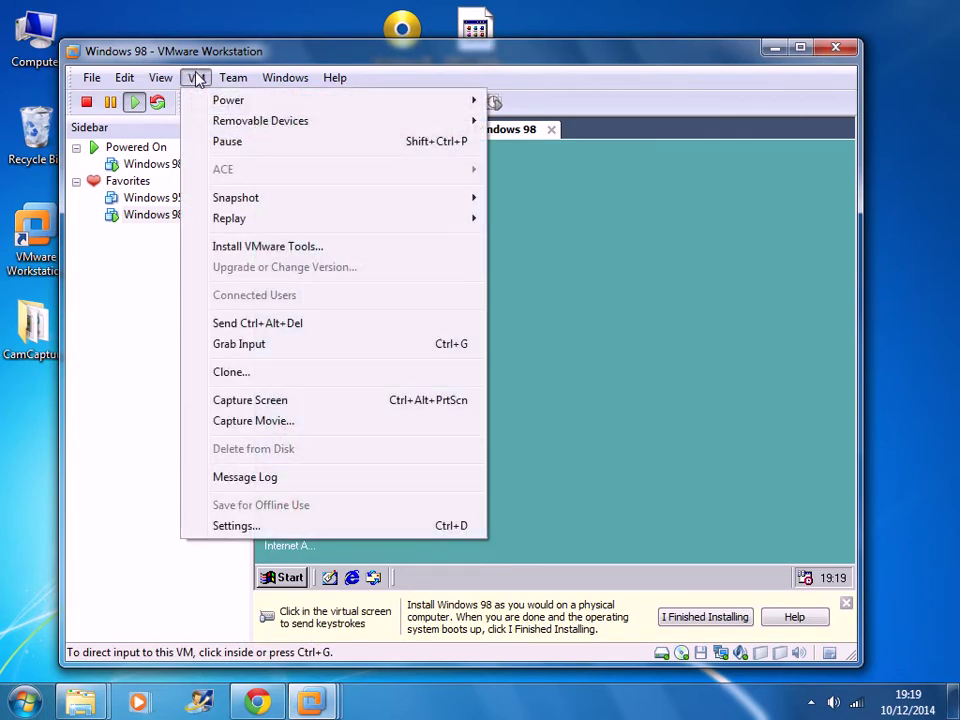
- Run the VMware Tools installer in the guest using the Complete setup type
left_click(257, 247)
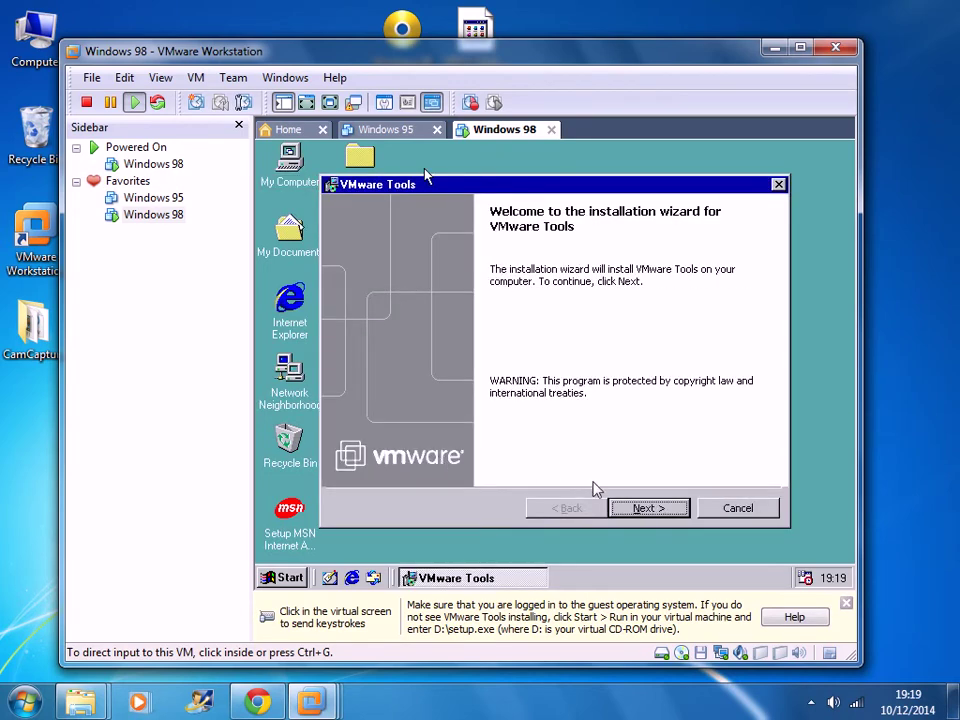
left_click(460, 165)
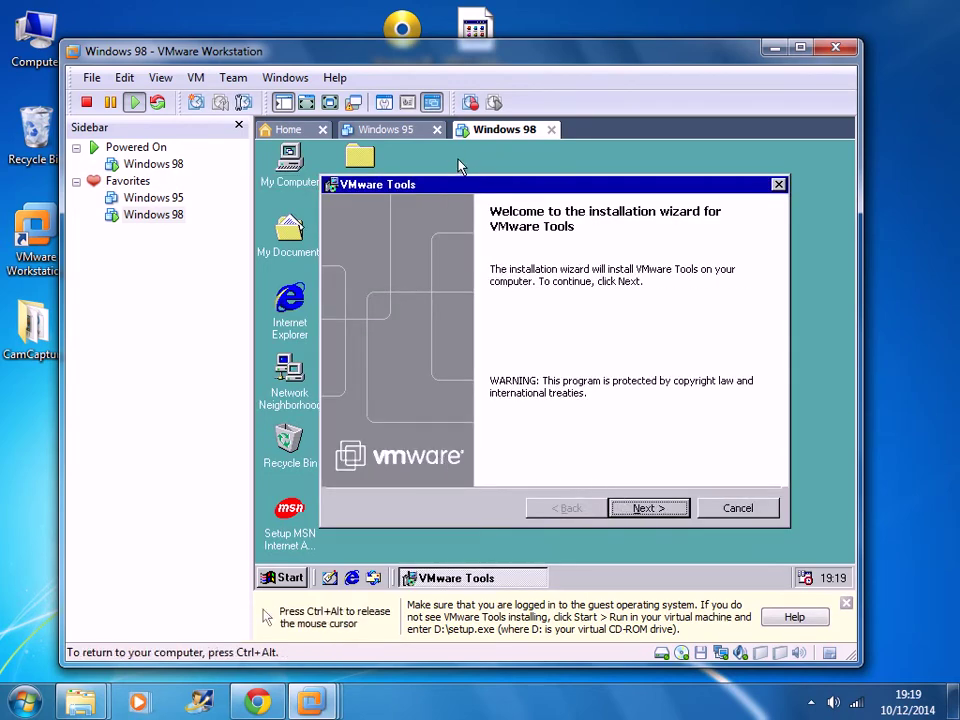
left_click(647, 508)
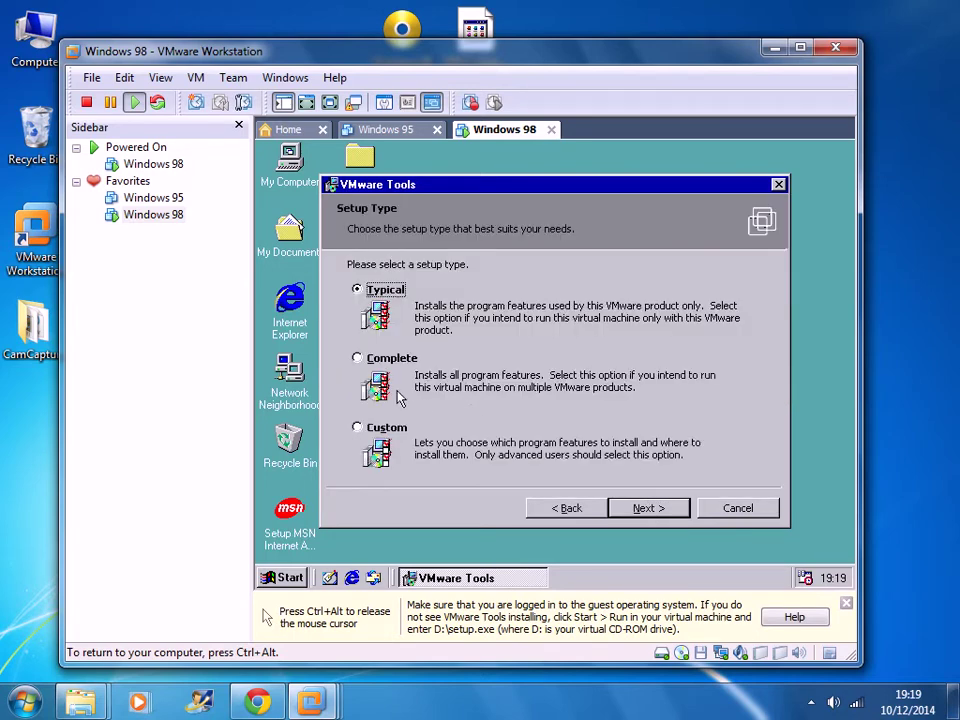
left_click(382, 358)
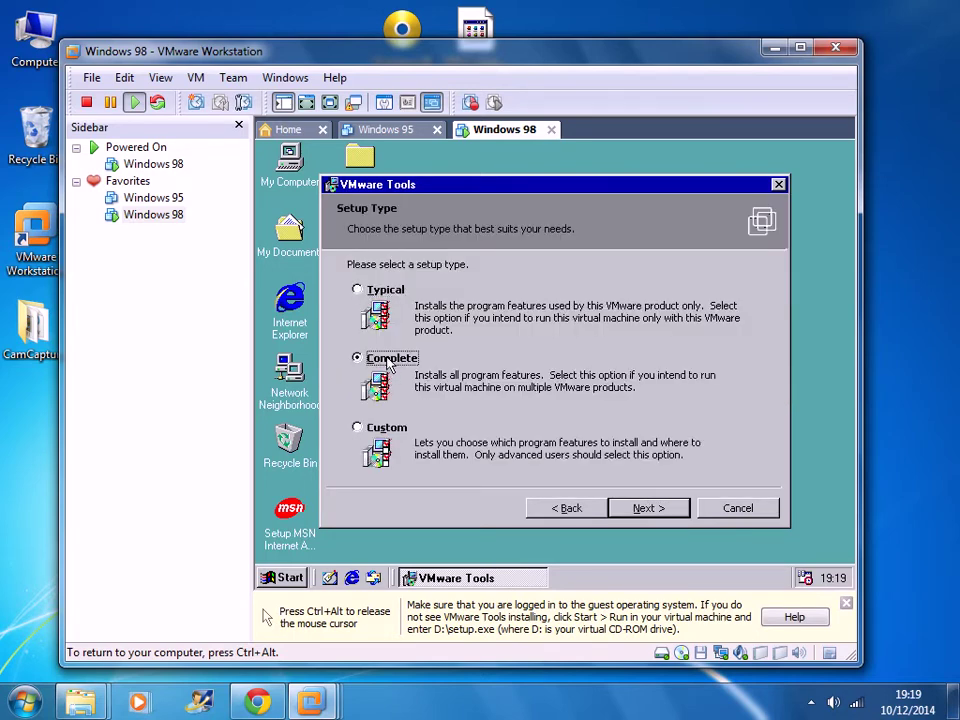
left_click(635, 510)
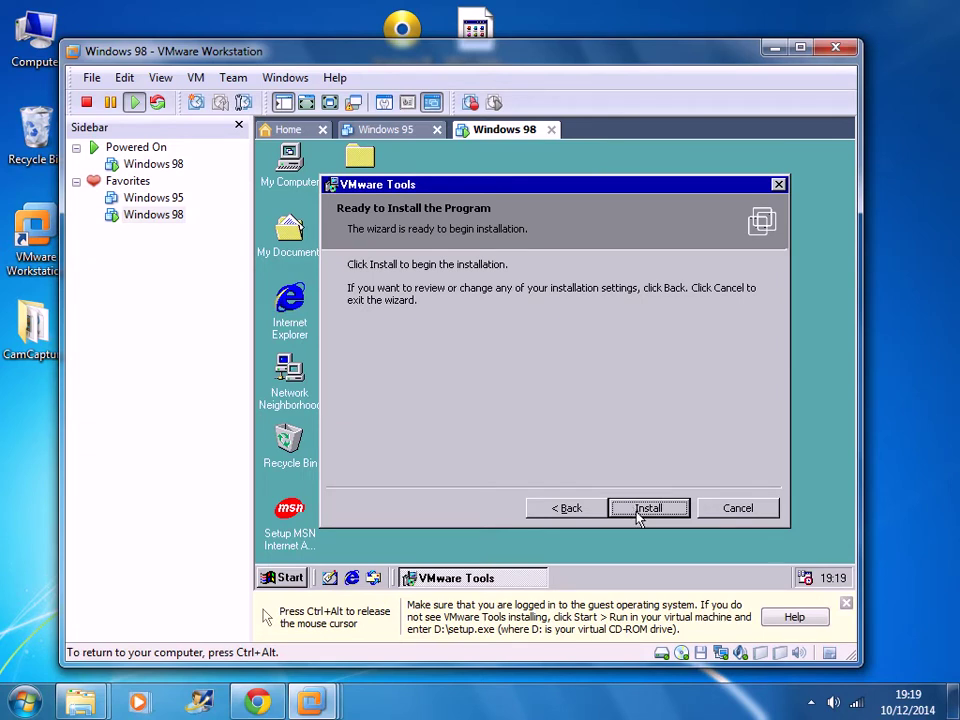
left_click(638, 512)
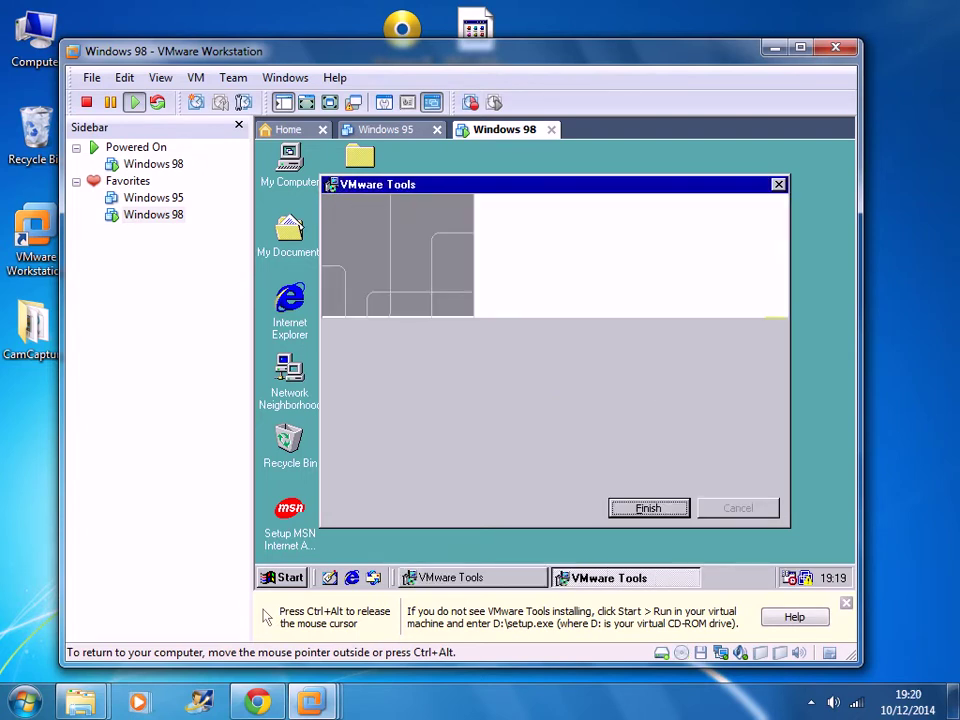
left_click(641, 509)
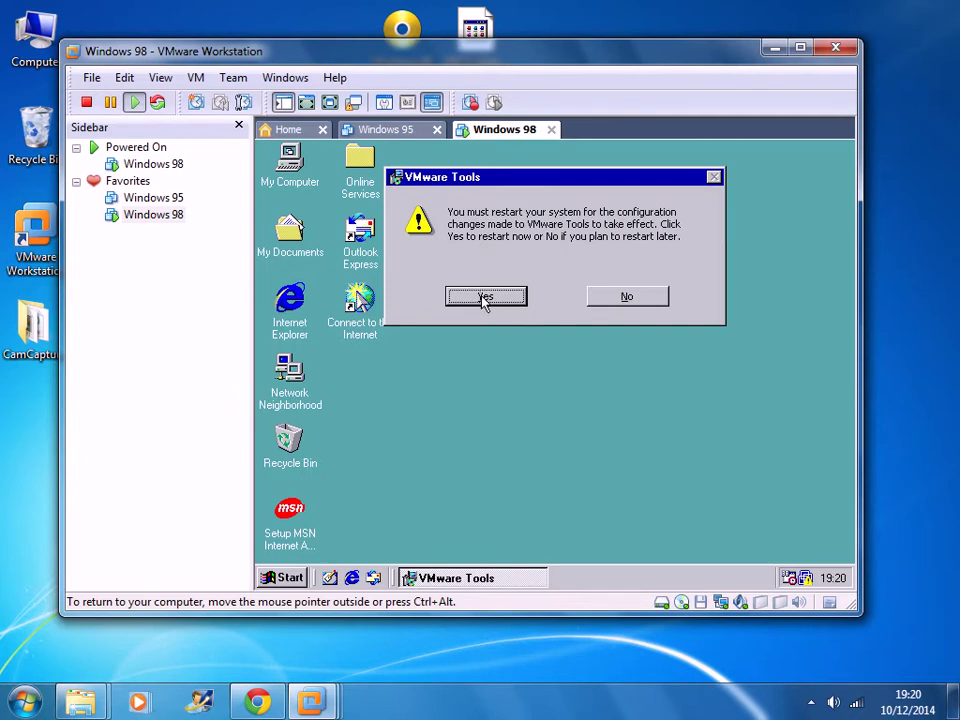
- Accept the VMware Tools prompt to reboot the guest
left_click(484, 299)
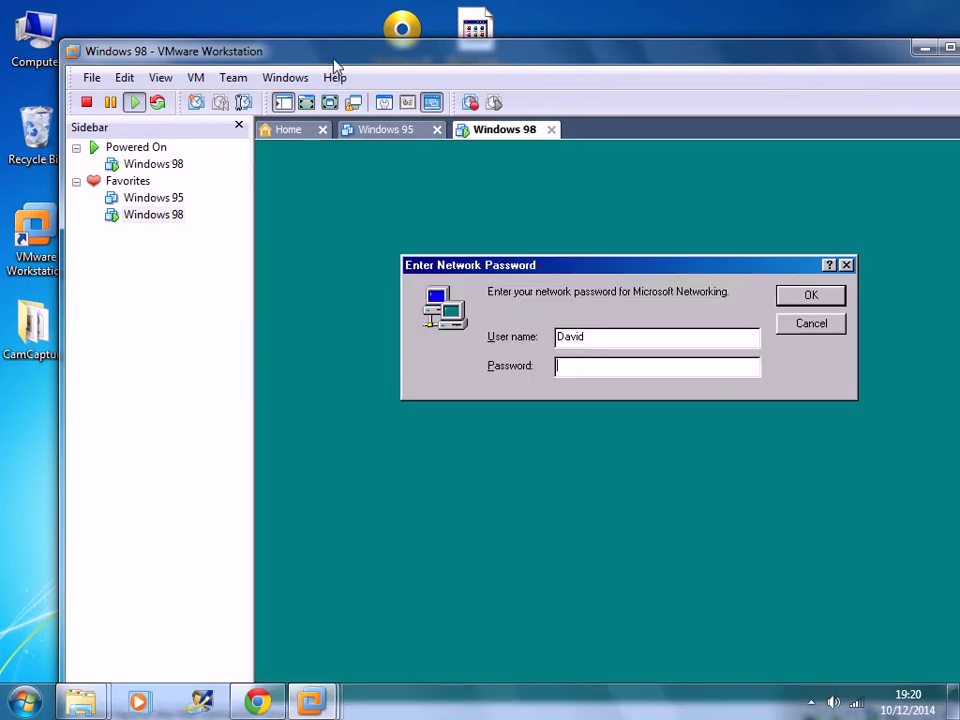
- Log in with a blank network password and drag SBPCI_WebDrvsV5_12_01.exe onto the guest desktop
left_click_drag(336, 64, 280, 32)
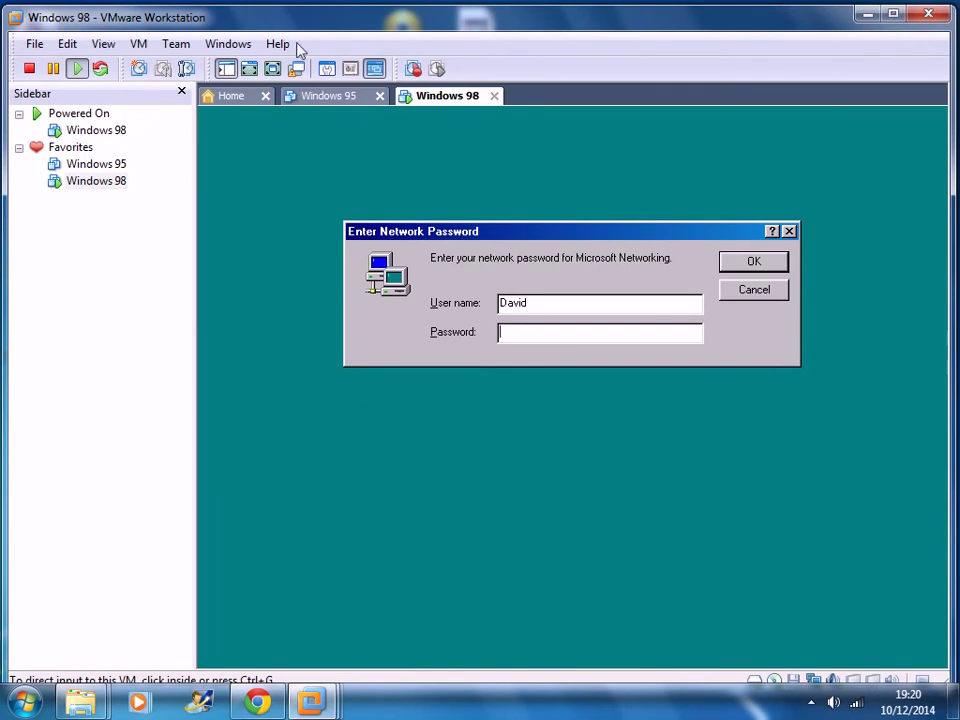
left_click(551, 246)
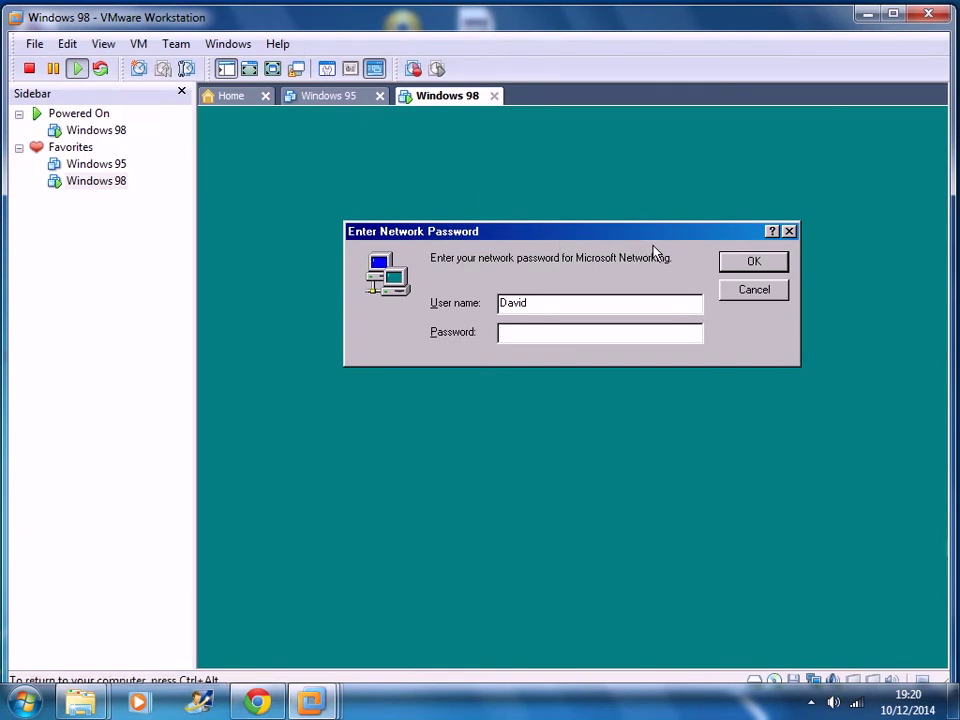
left_click(744, 266)
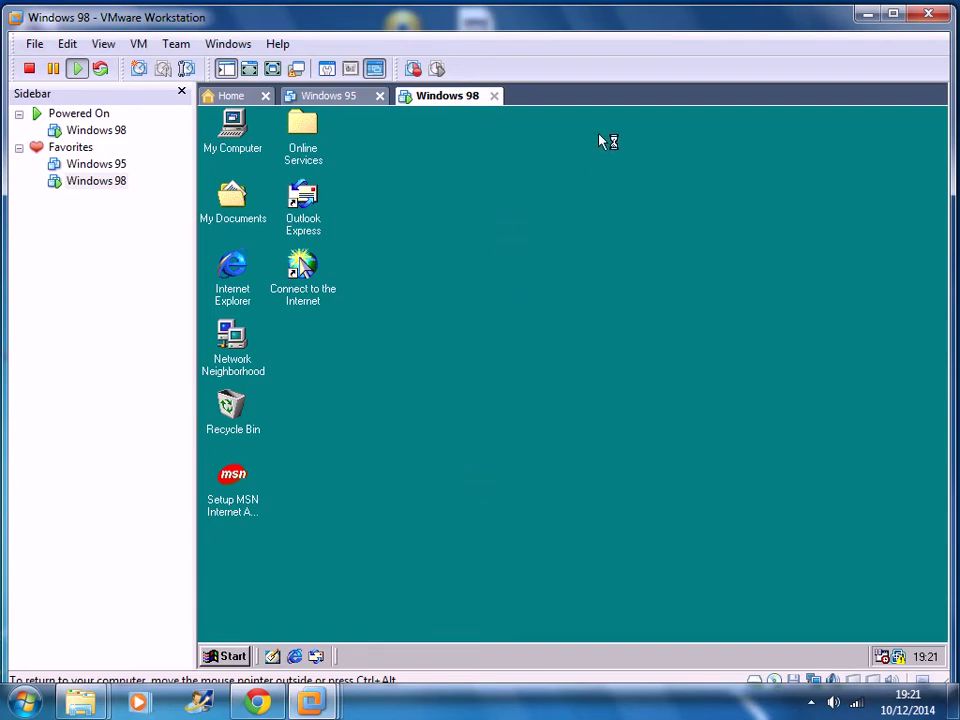
left_click_drag(570, 21, 576, 118)
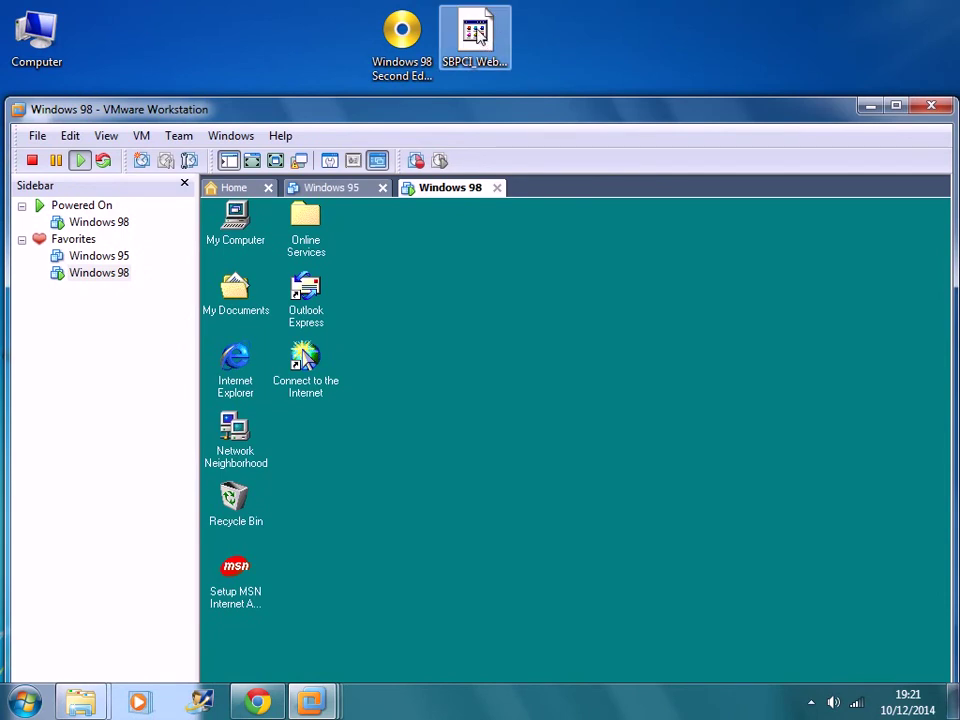
left_click_drag(475, 33, 475, 352)
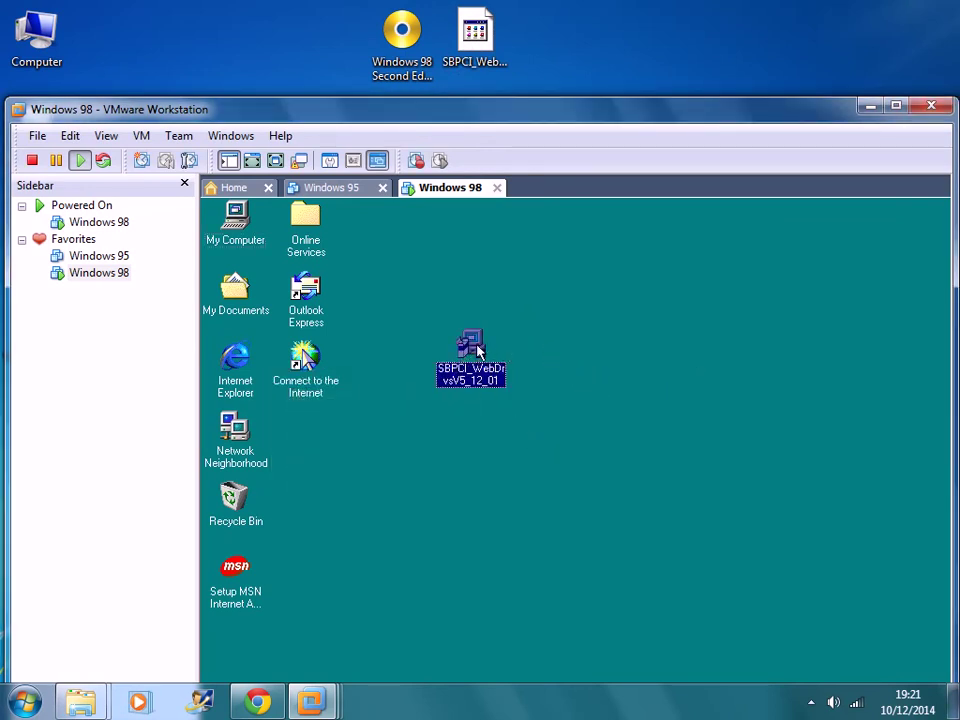
- Launch SBPCI_WebDrvsV5_12_01.exe in the guest and accept its licence agreement
left_click(502, 450)
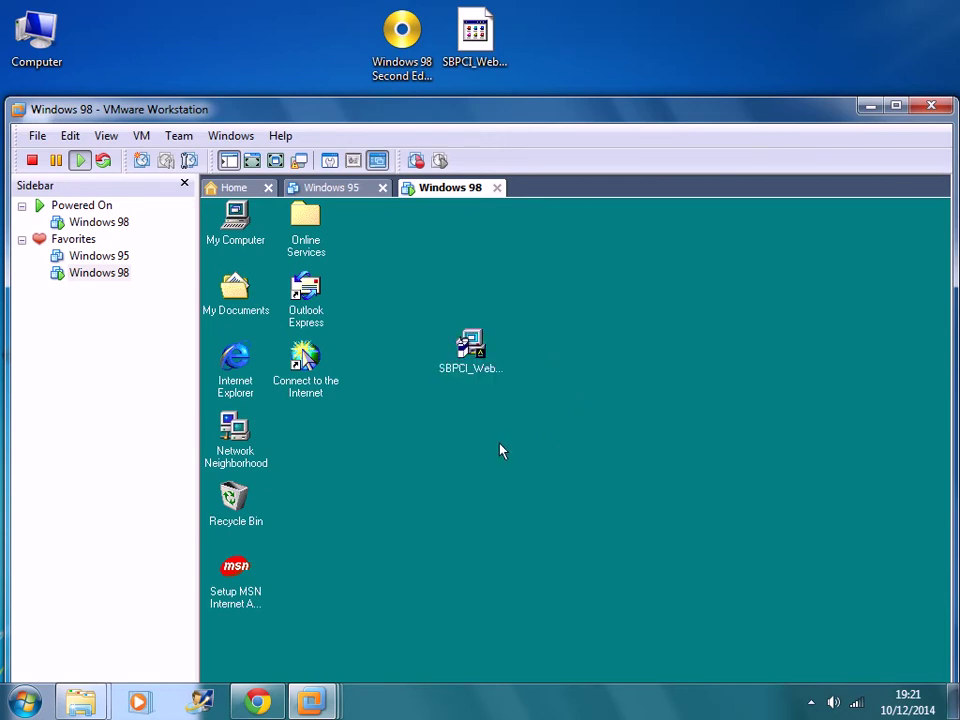
double_click(472, 348)
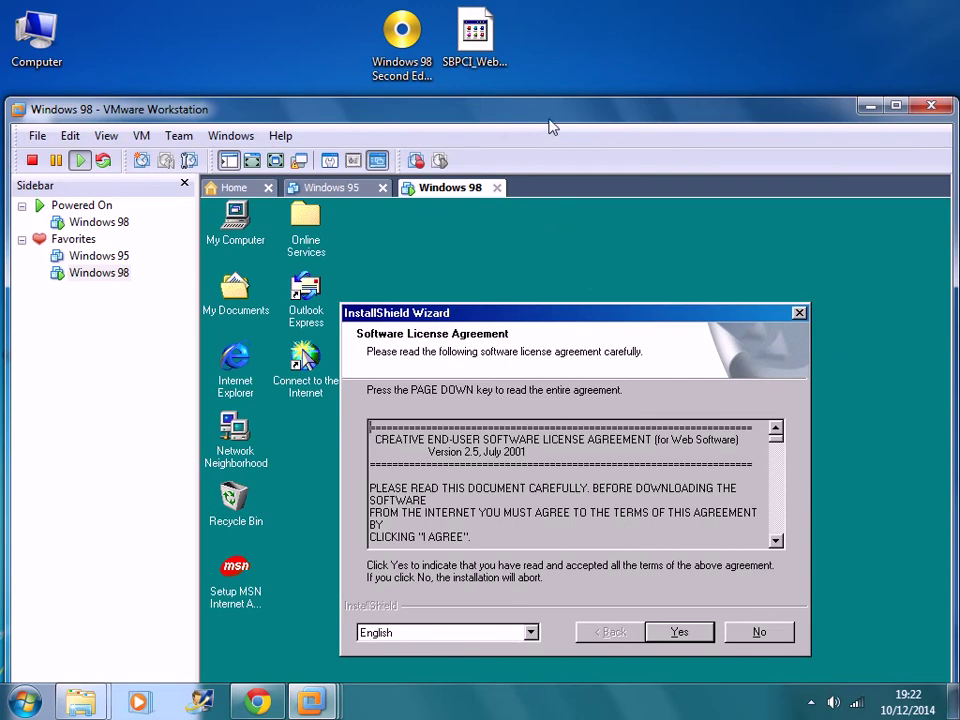
left_click_drag(551, 118, 546, 31)
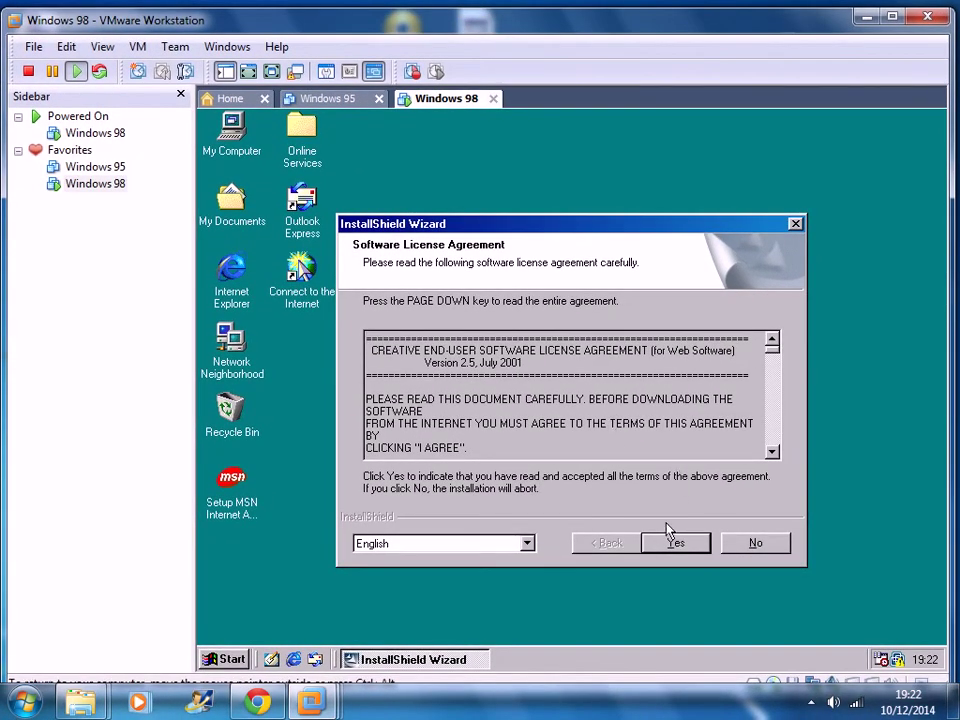
left_click(682, 545)
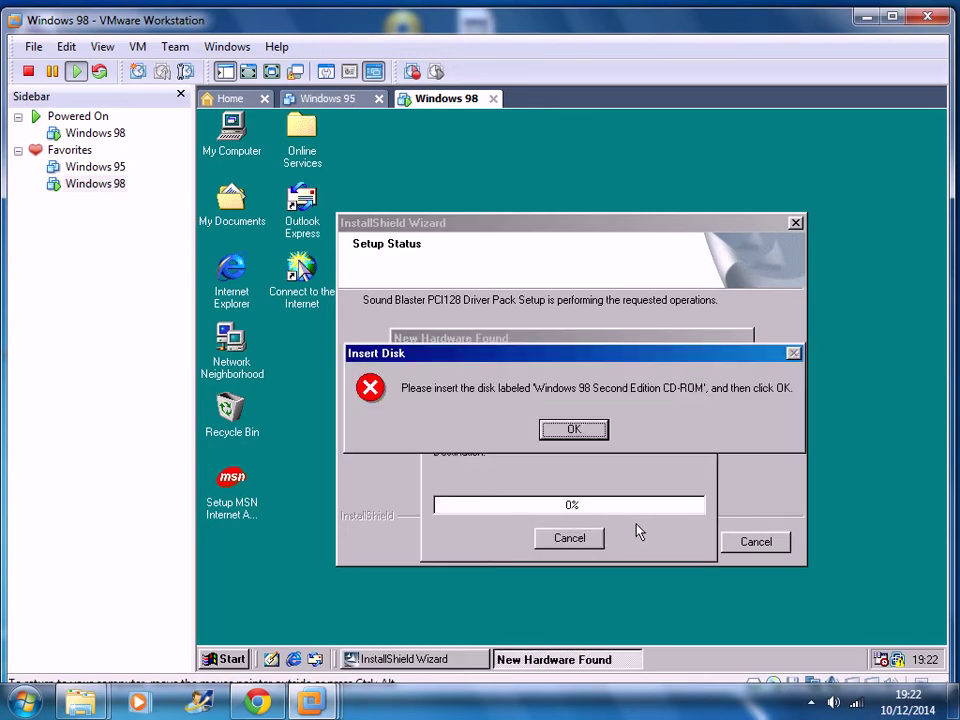
- Point the VM's CD/DVD drive at the Desktop ISO 'Windows 98 Second Edition.iso'
left_click(135, 47)
mouse_move(207, 89)
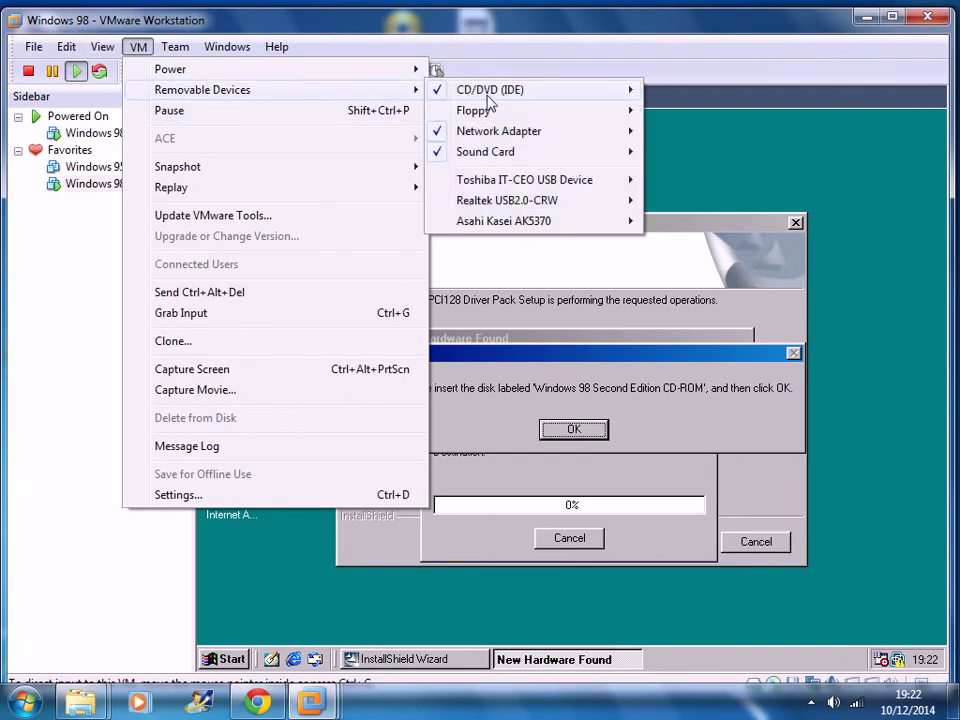
mouse_move(489, 92)
left_click(699, 112)
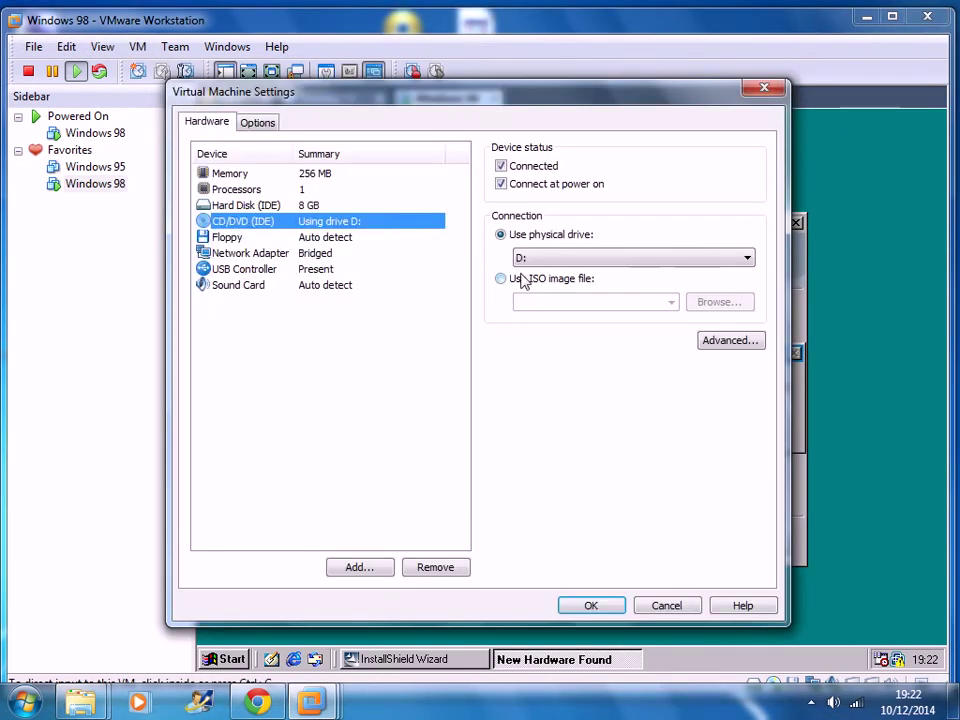
left_click(521, 279)
left_click(716, 302)
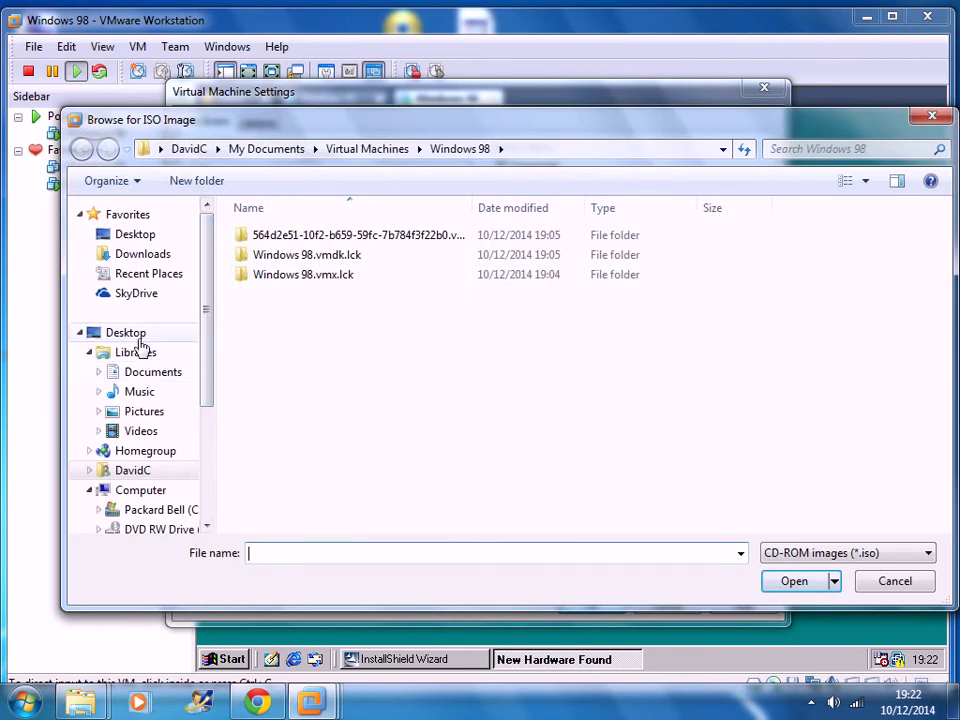
left_click(138, 340)
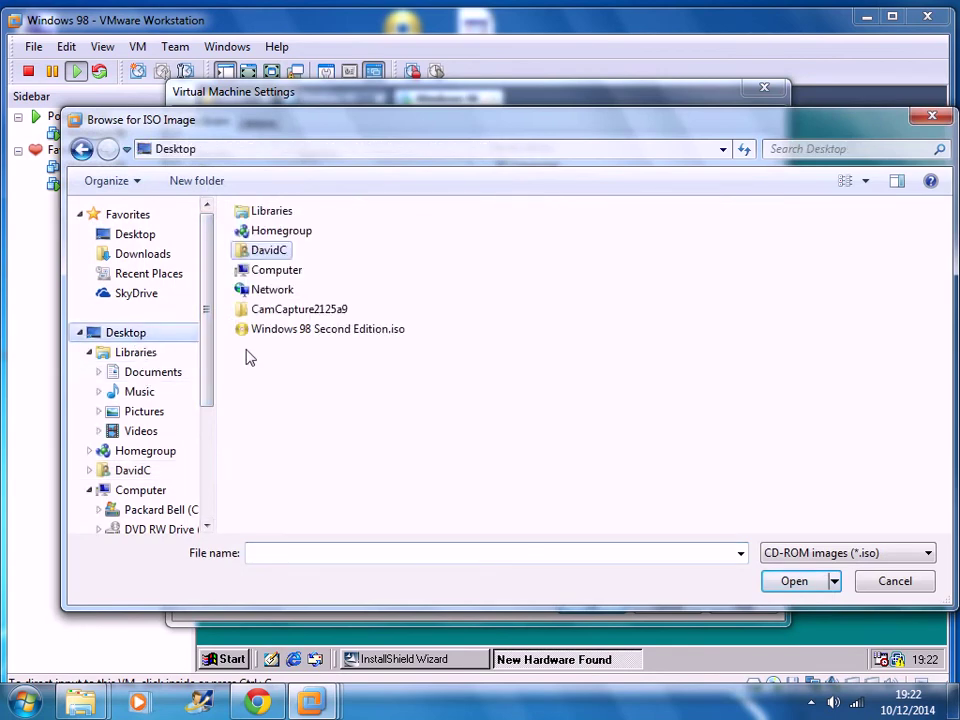
left_click(321, 328)
left_click(778, 588)
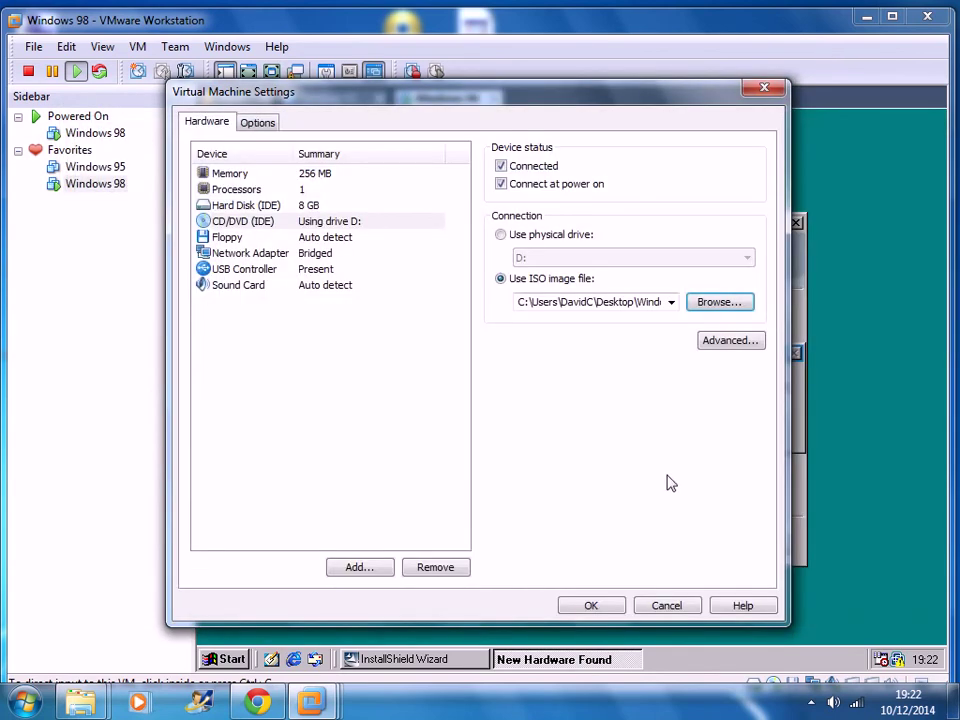
- Apply the CD change, override the CD lock, and confirm the Windows 98 disc is inserted
left_click(591, 606)
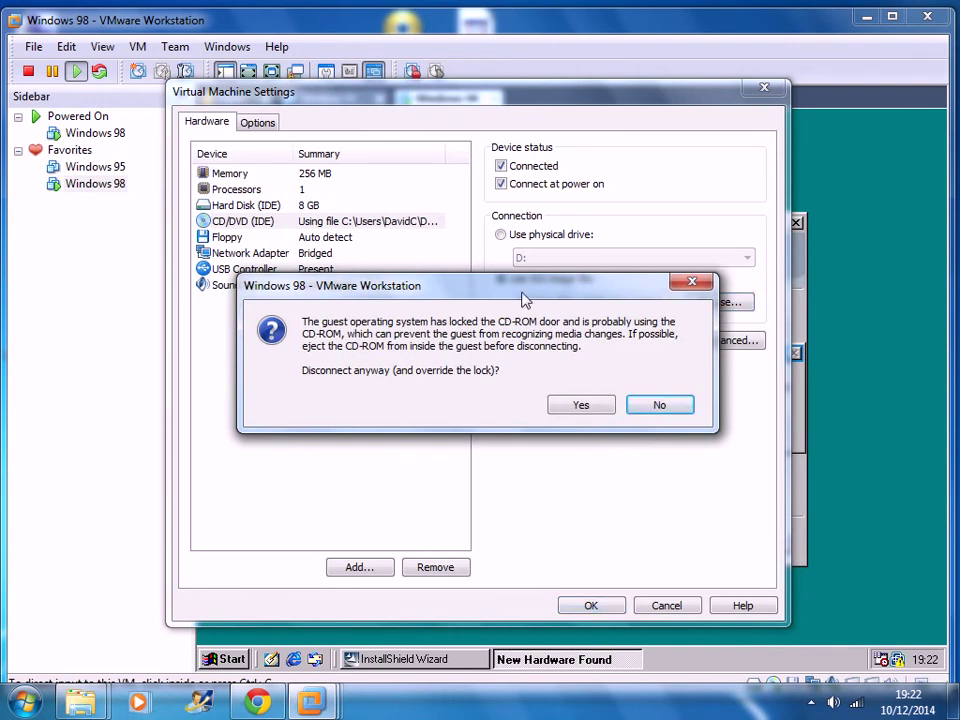
left_click_drag(522, 300, 530, 417)
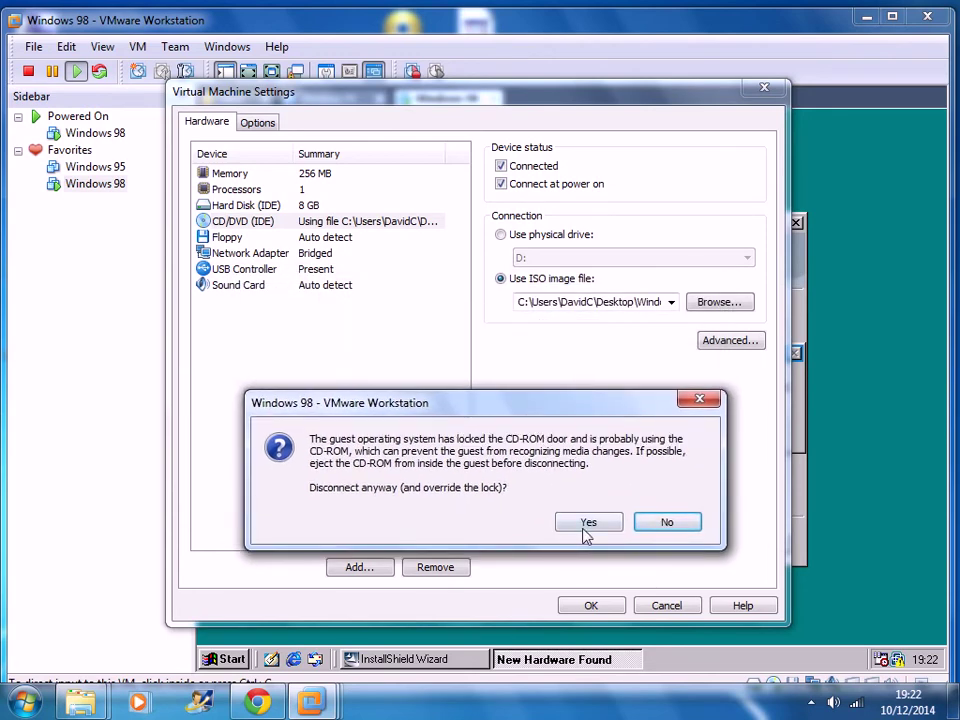
left_click(590, 524)
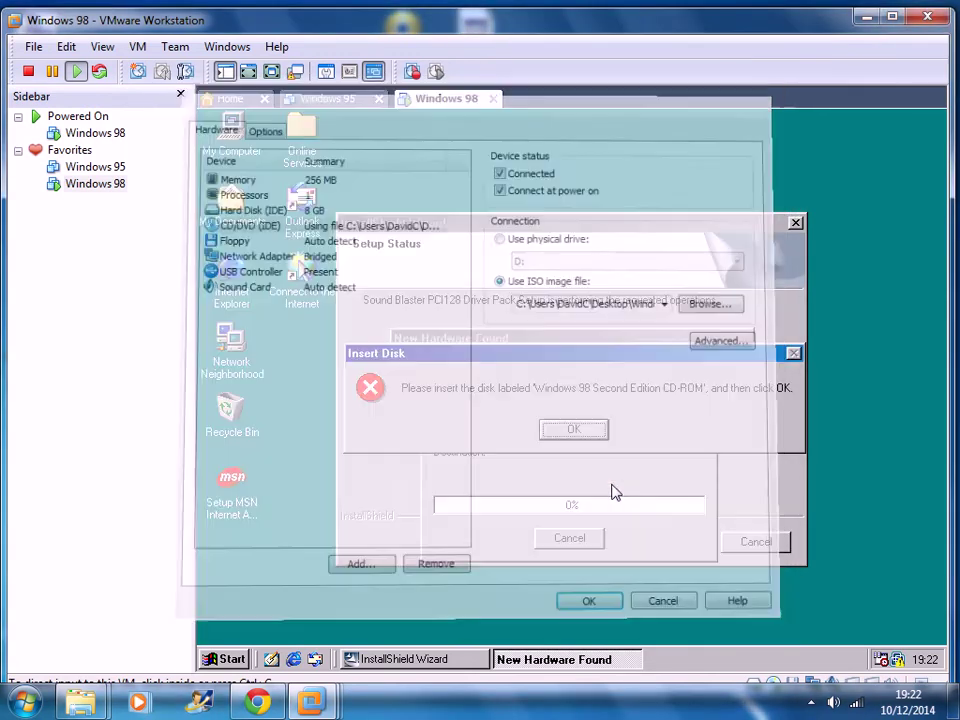
left_click(574, 431)
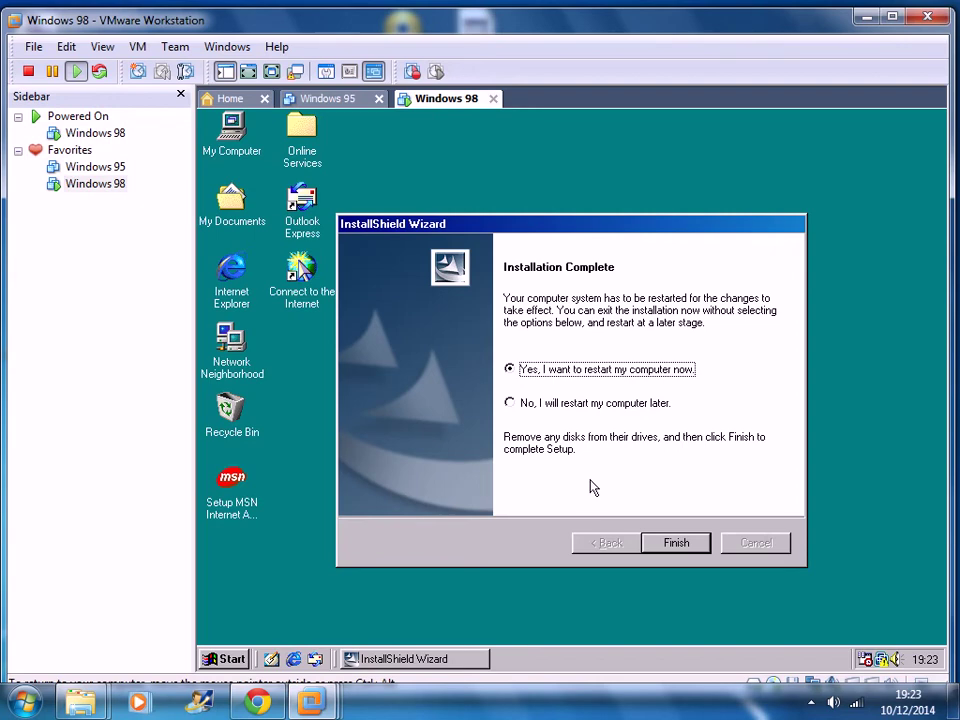
- Switch the CD drive back to physical drive D:, then finish driver setup and restart Windows 98
left_click(139, 46)
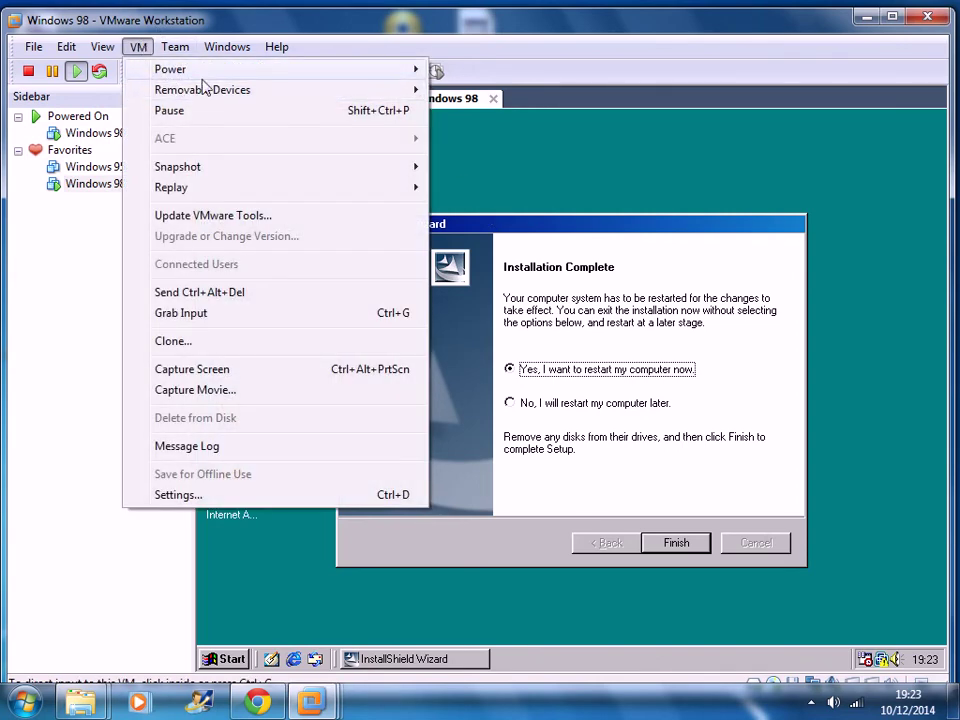
mouse_move(208, 90)
mouse_move(540, 92)
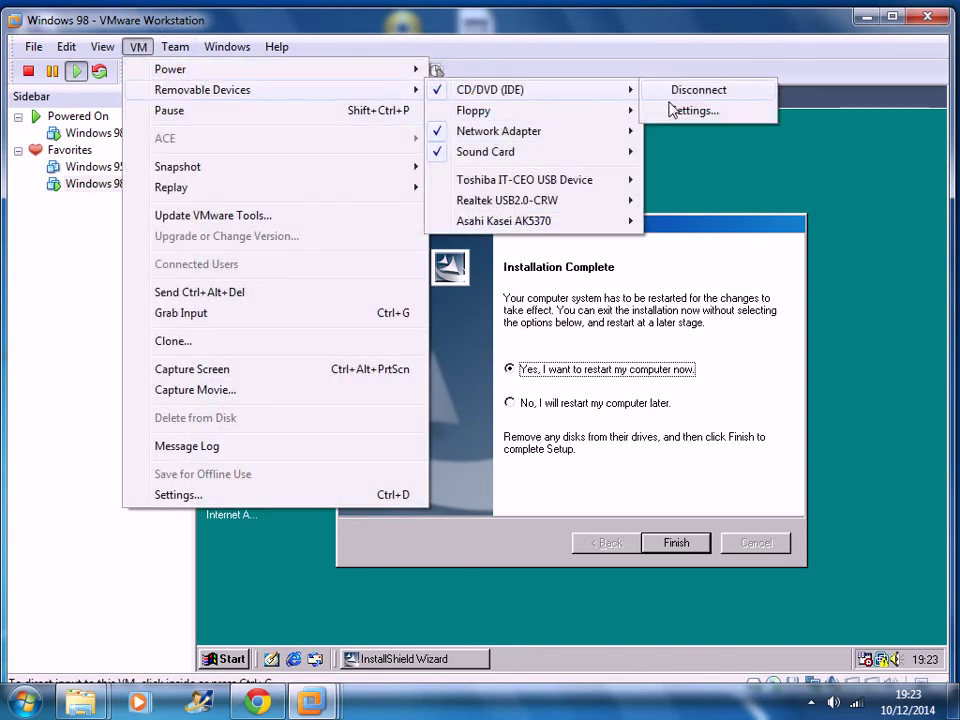
left_click(681, 109)
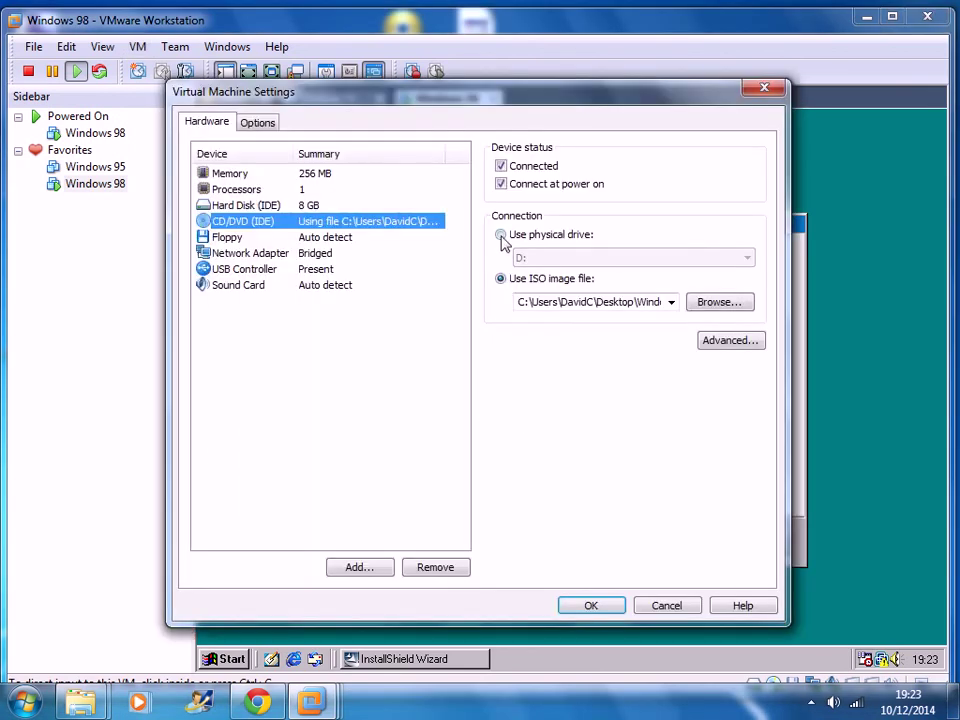
left_click(501, 235)
left_click(590, 606)
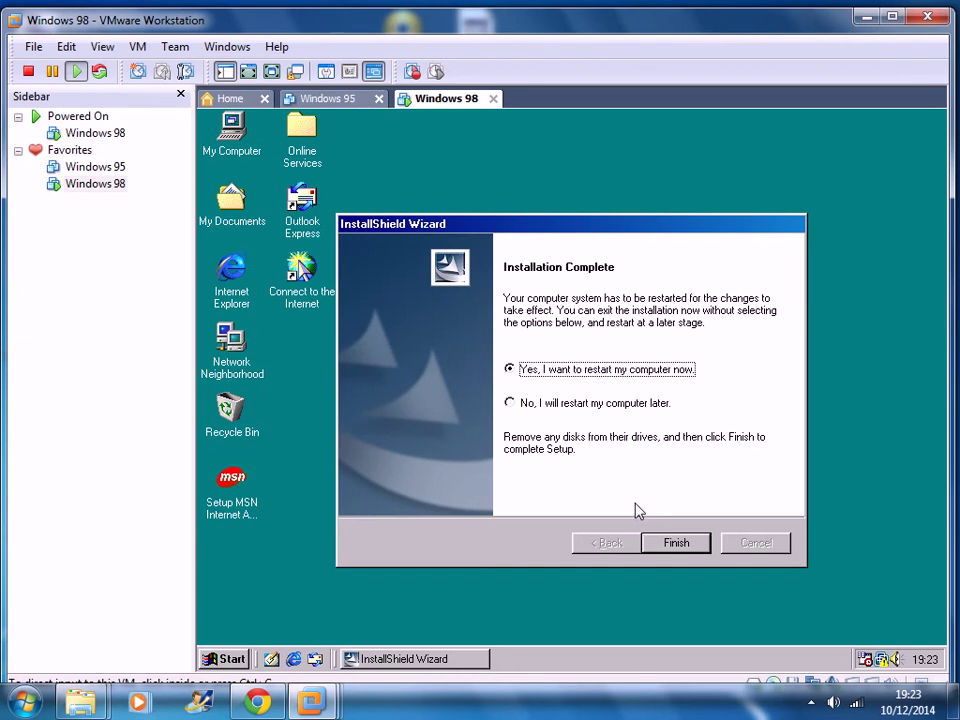
left_click(673, 545)
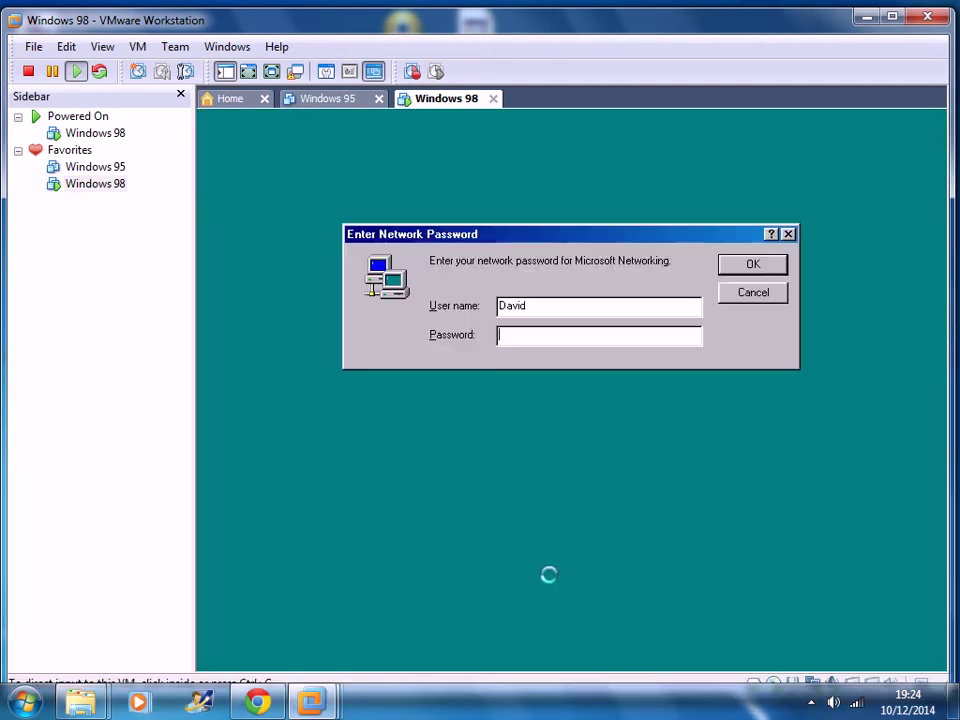
- Submit the Enter Network Password dialog to reach the Windows 98 desktop
left_click(752, 266)
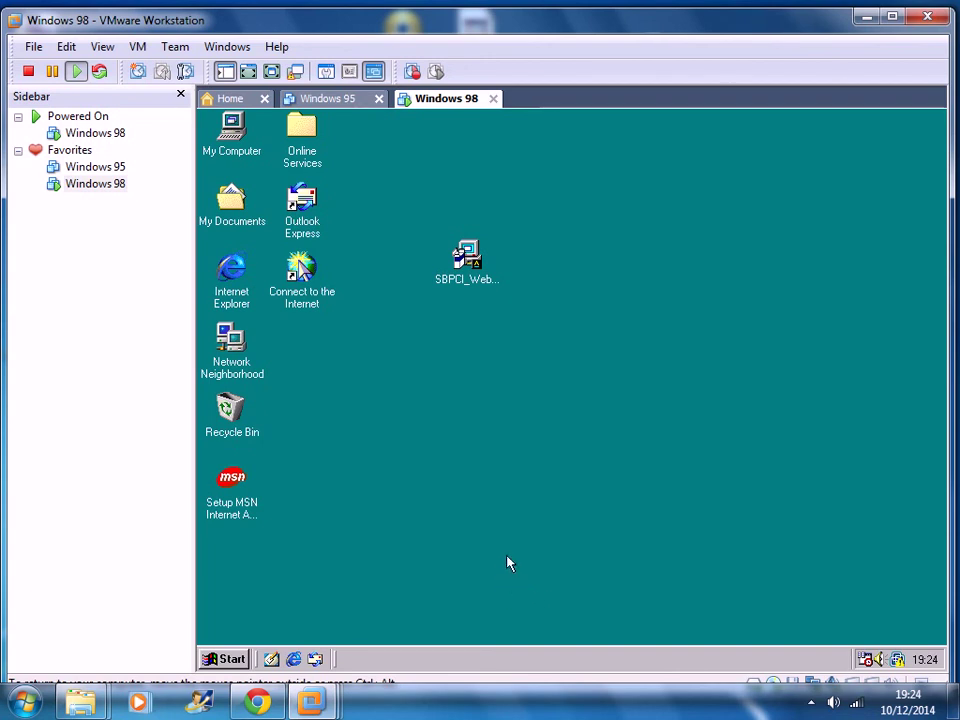
- Delete the SBPCI_WebDrvsV5_12_01 desktop icon and confirm moving it to the Recycle Bin
left_click(465, 260)
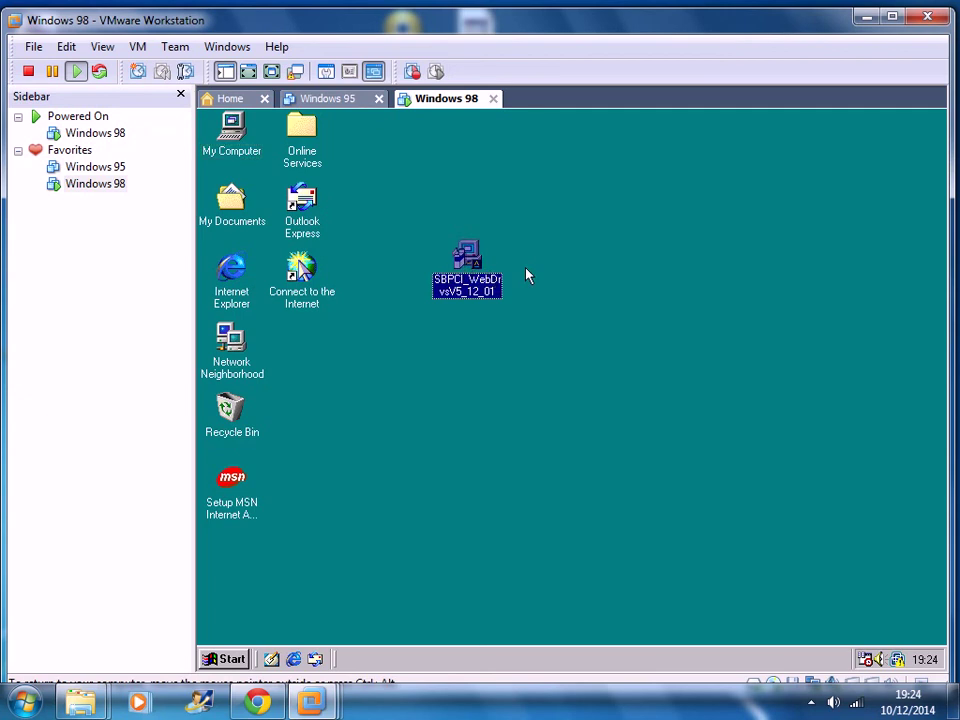
key("Delete")
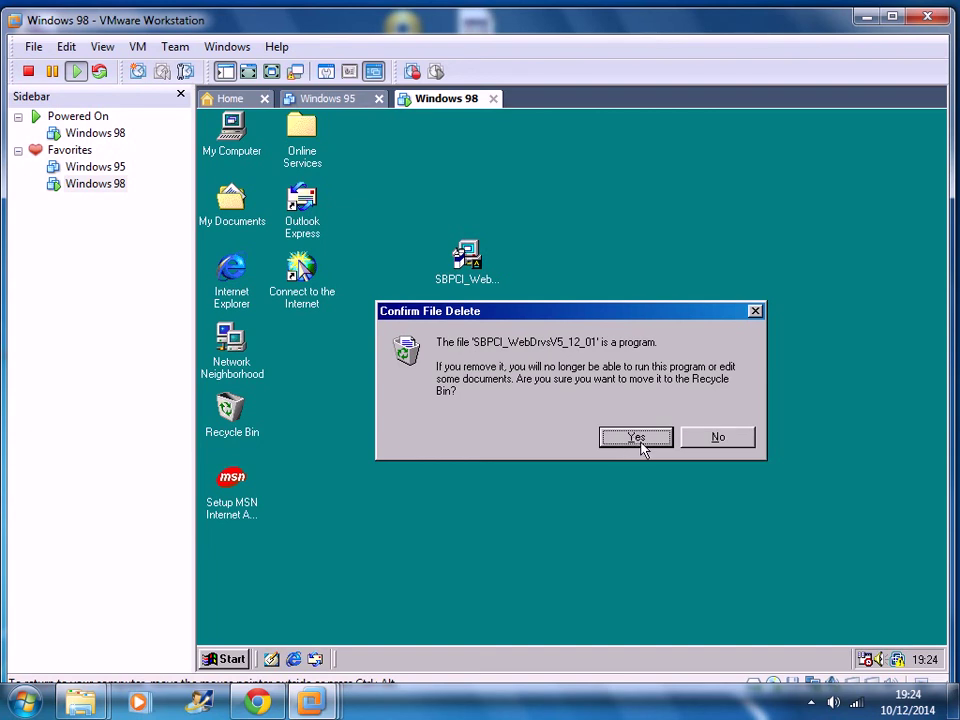
left_click(638, 437)
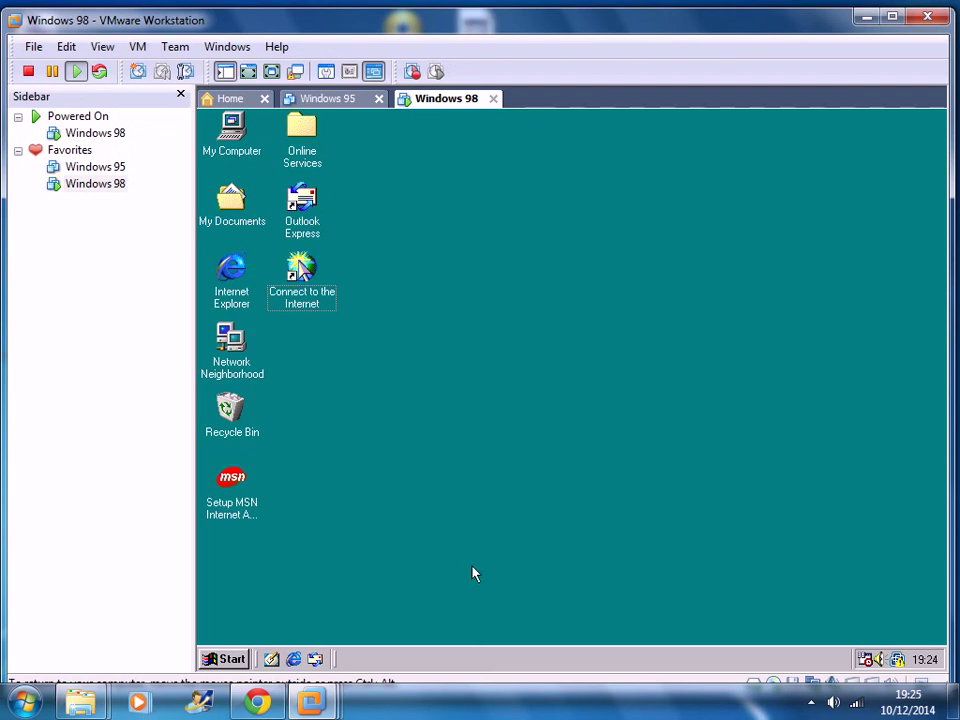
- Shut down the Windows 98 guest from the Start menu with the Shut down option
left_click(224, 660)
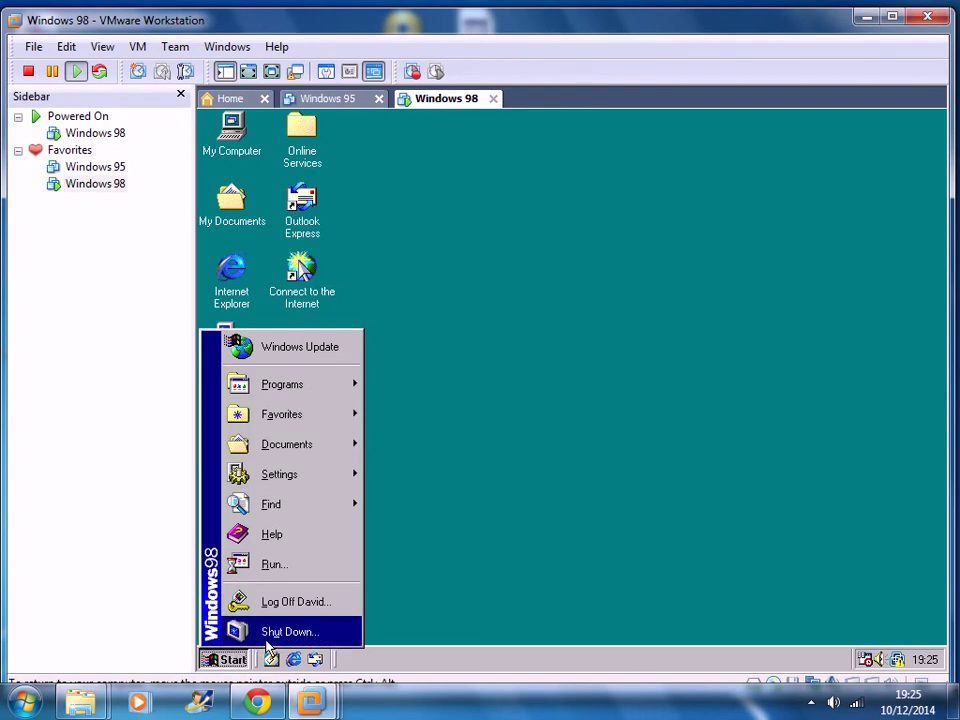
left_click(267, 638)
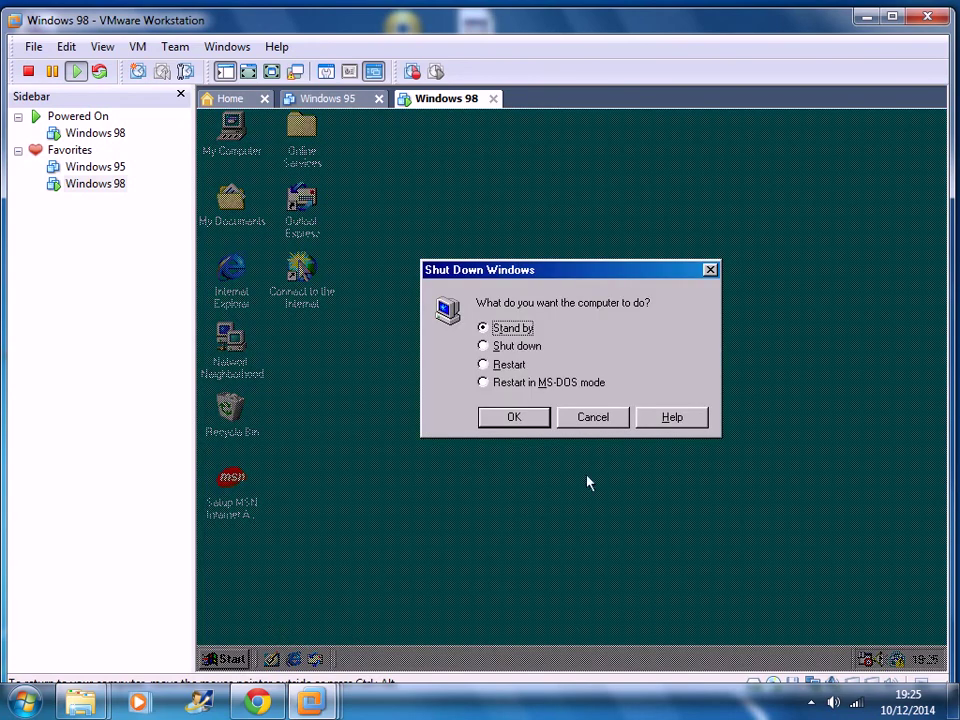
left_click(497, 345)
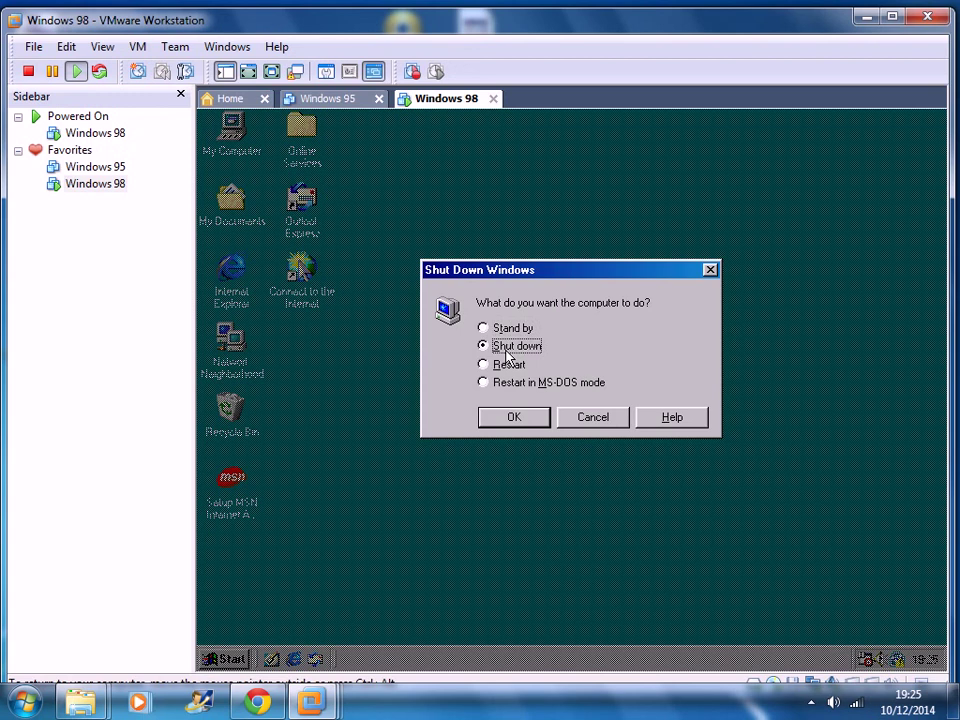
left_click(510, 418)
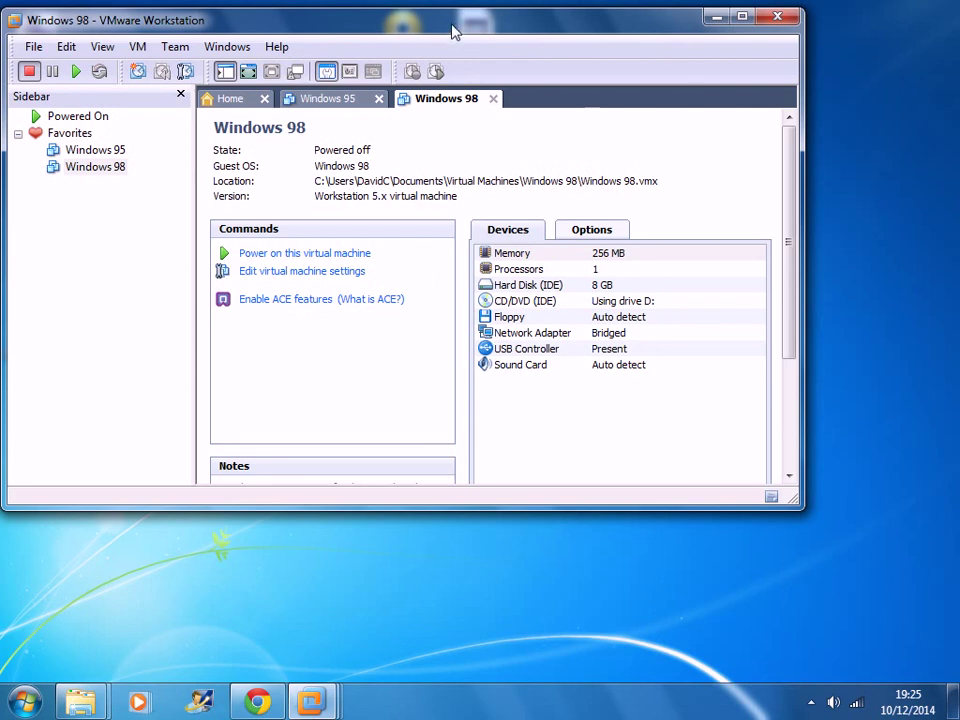
- Close the VMware Workstation window to return to the host desktop
left_click_drag(452, 25, 486, 131)
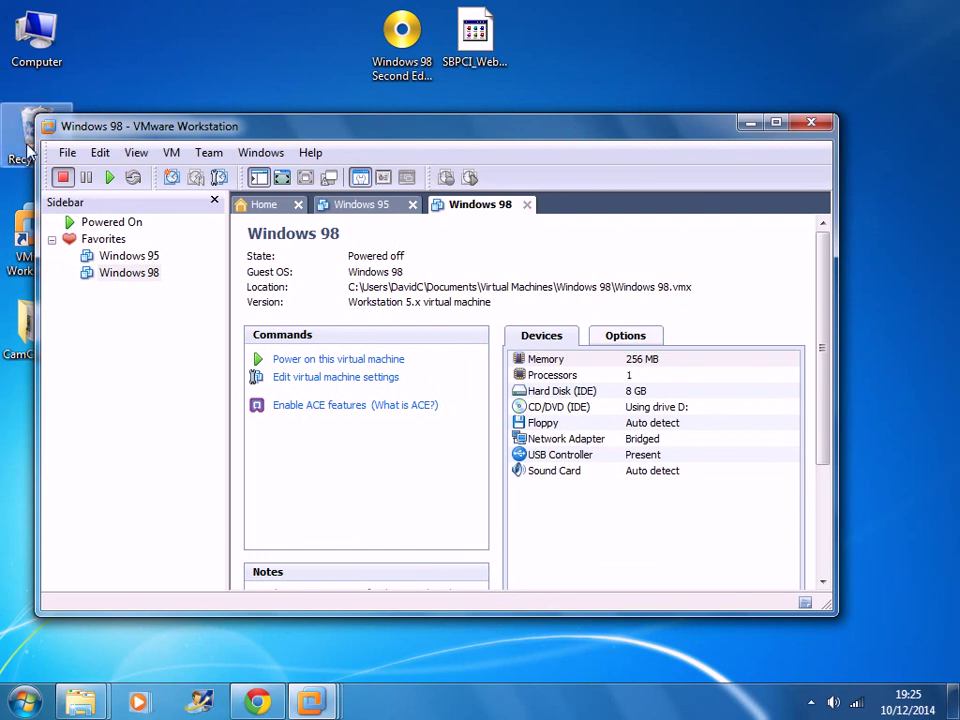
left_click(69, 154)
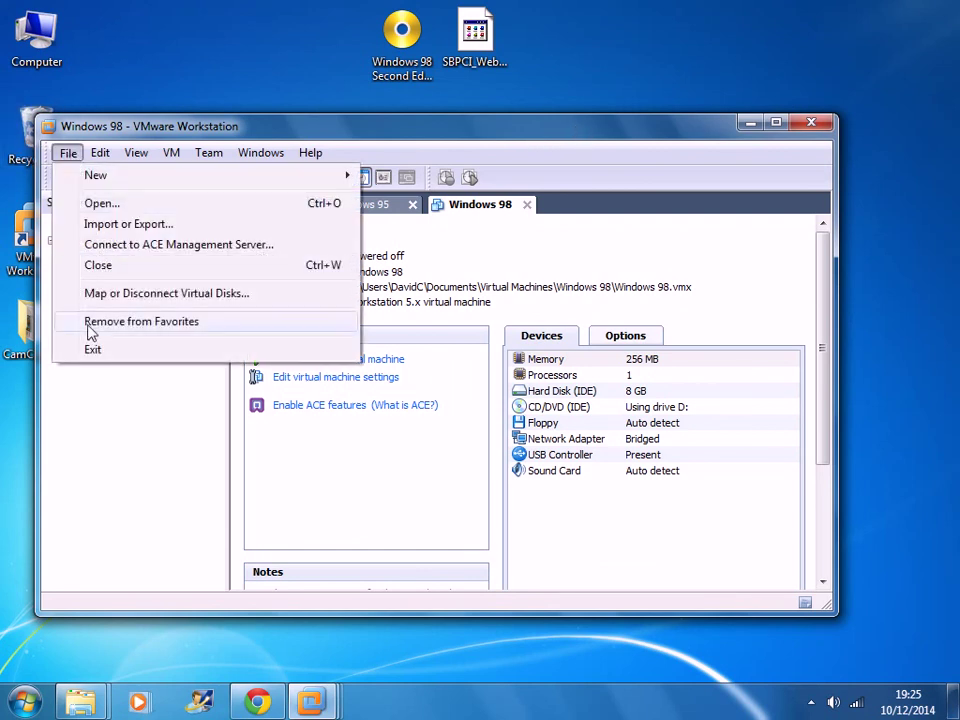
left_click(604, 146)
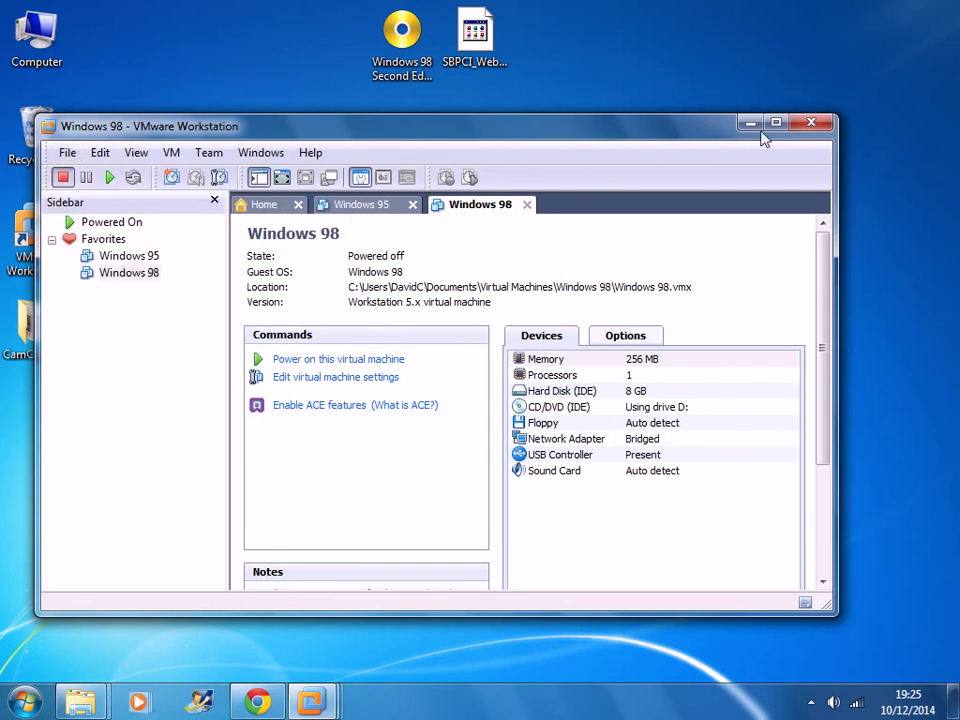
left_click(817, 124)
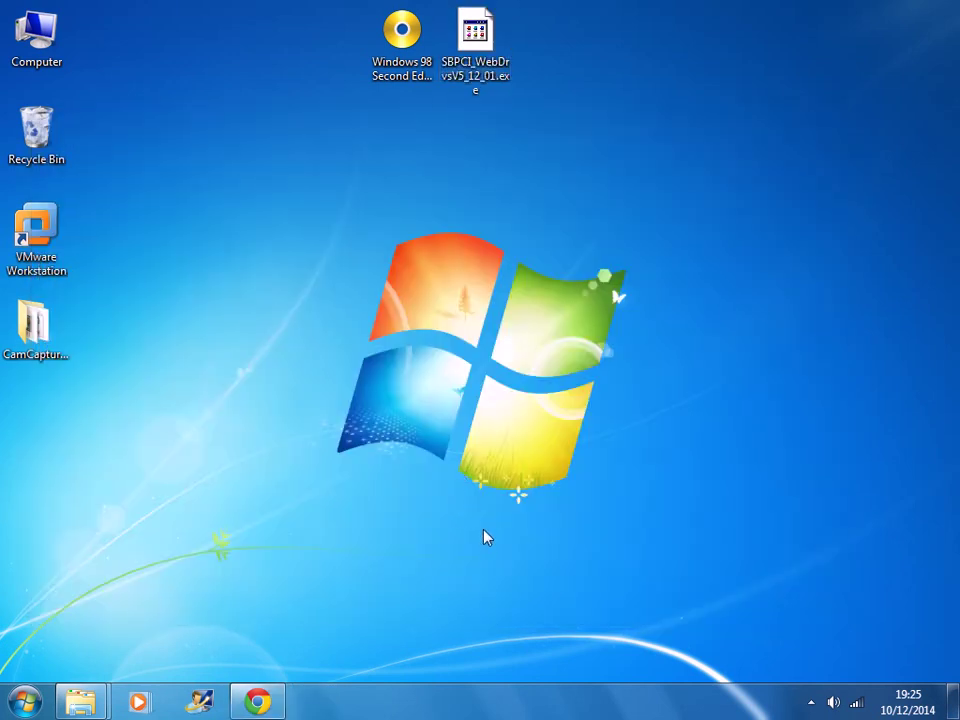